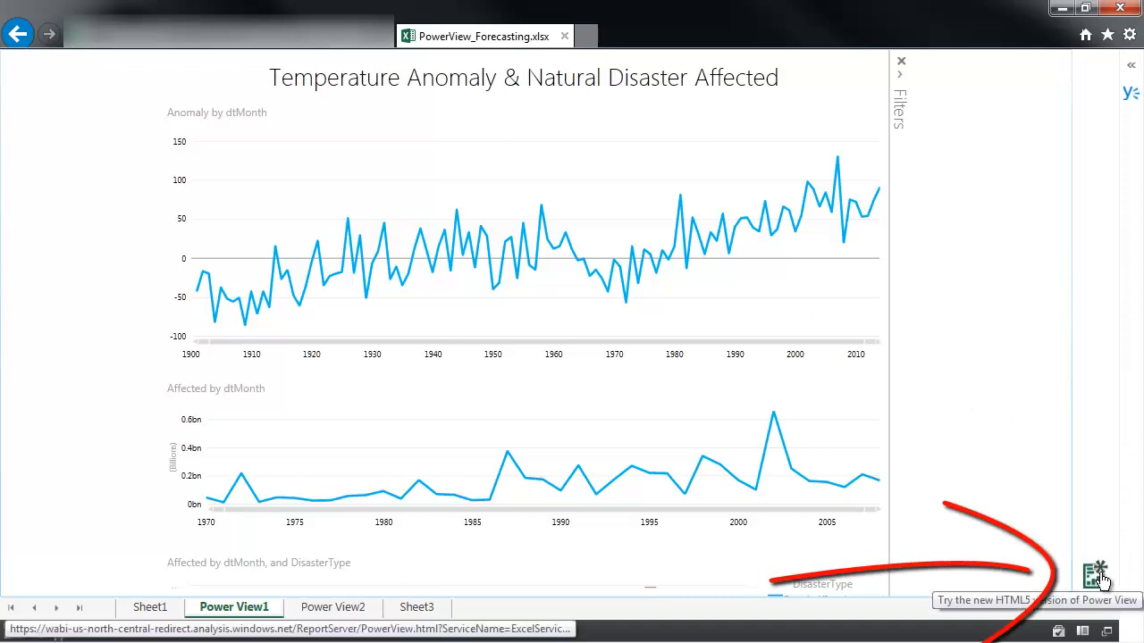
Step: Switch the Temperature Anomaly & Natural Disaster report to the HTML5 version of Power View
{"action": "left_click", "coordinate": [1105, 579]}
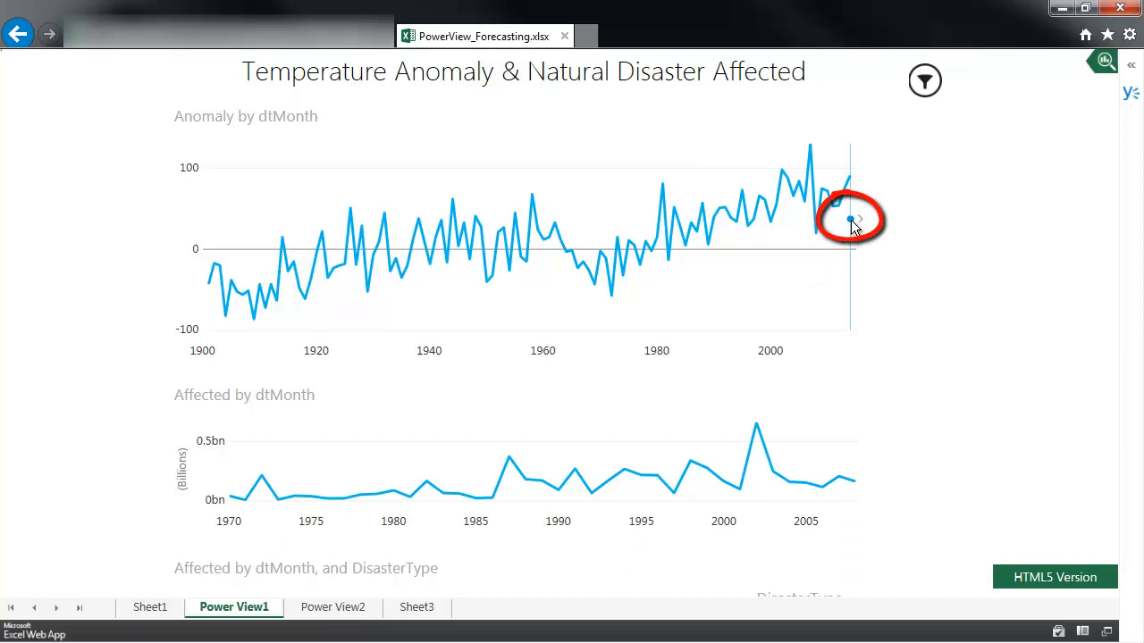
Step: Extend the Anomaly forecast to about 2040 with 12-unit seasonality, trying 1σ range then none
{"action": "left_click_drag", "start_coordinate": [851, 220], "coordinate": [920, 232]}
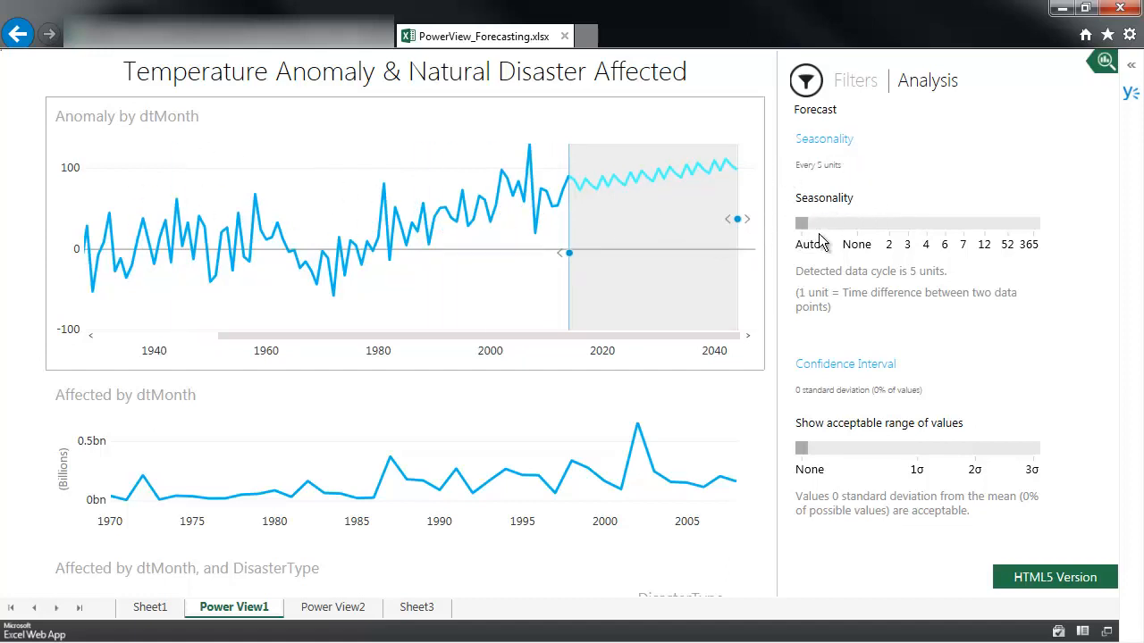
{"action": "left_click", "coordinate": [984, 224]}
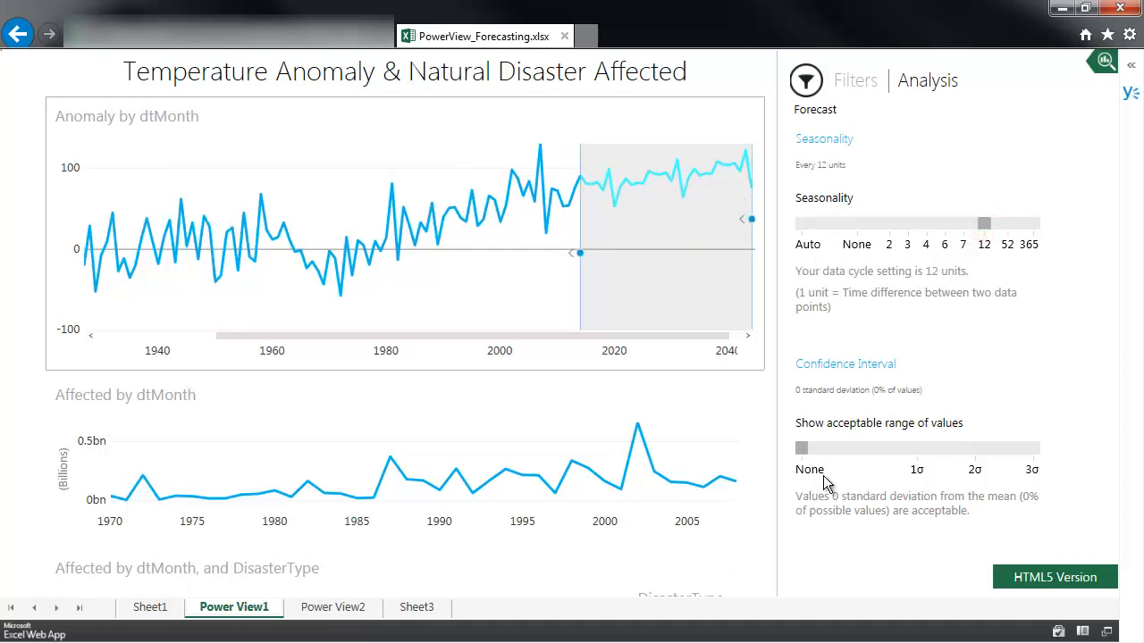
{"action": "left_click", "coordinate": [919, 455]}
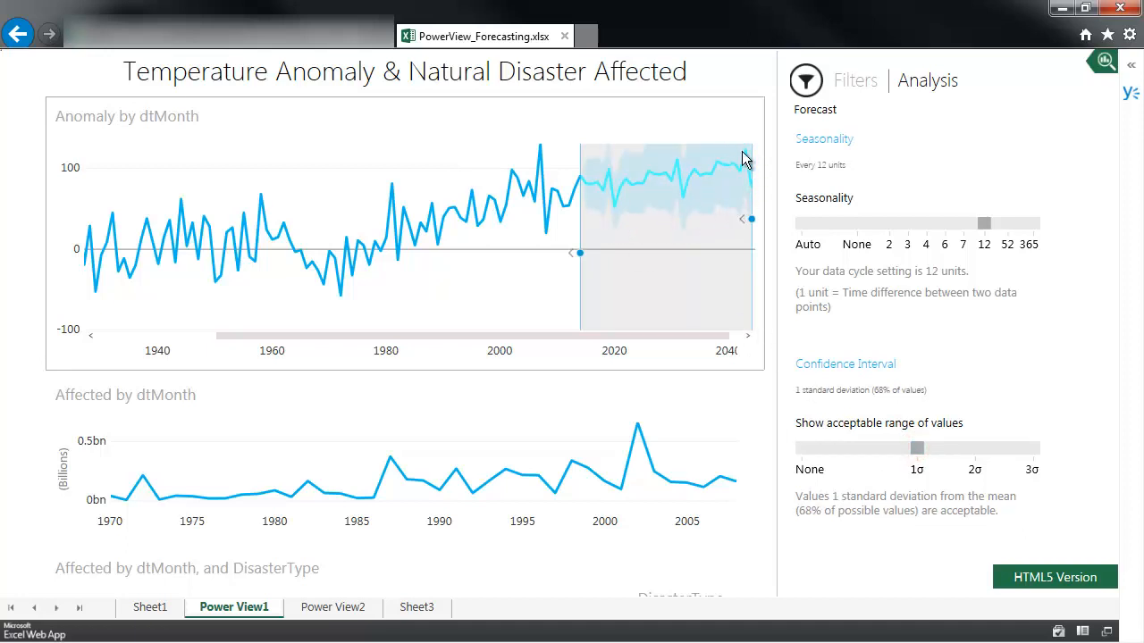
{"action": "left_click", "coordinate": [807, 454]}
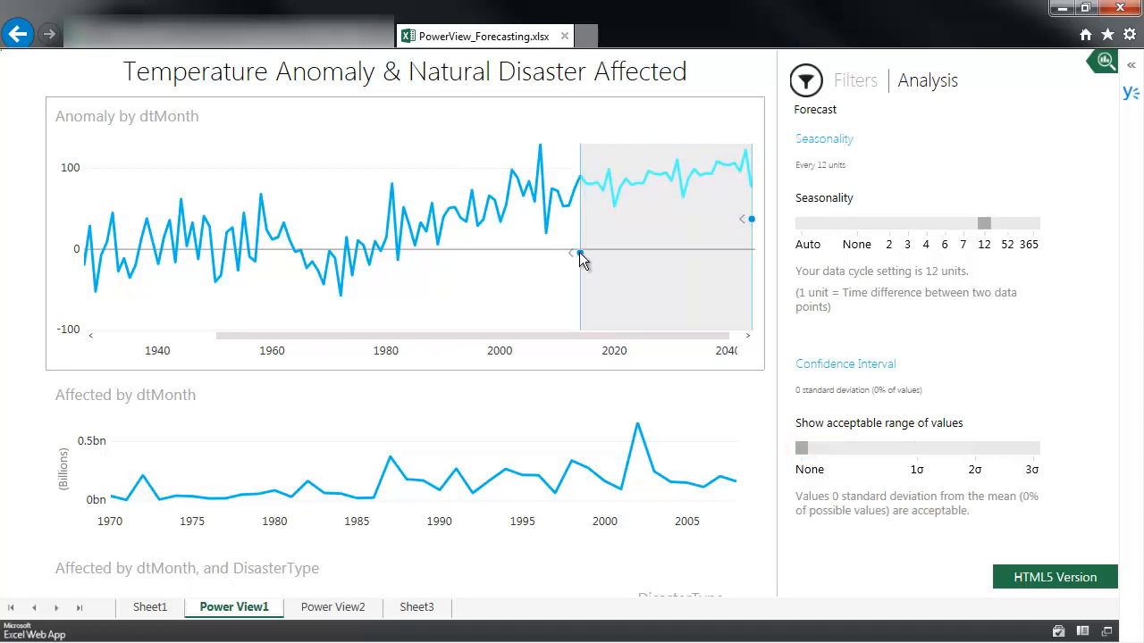
{"action": "left_click_drag", "start_coordinate": [579, 254], "coordinate": [498, 254]}
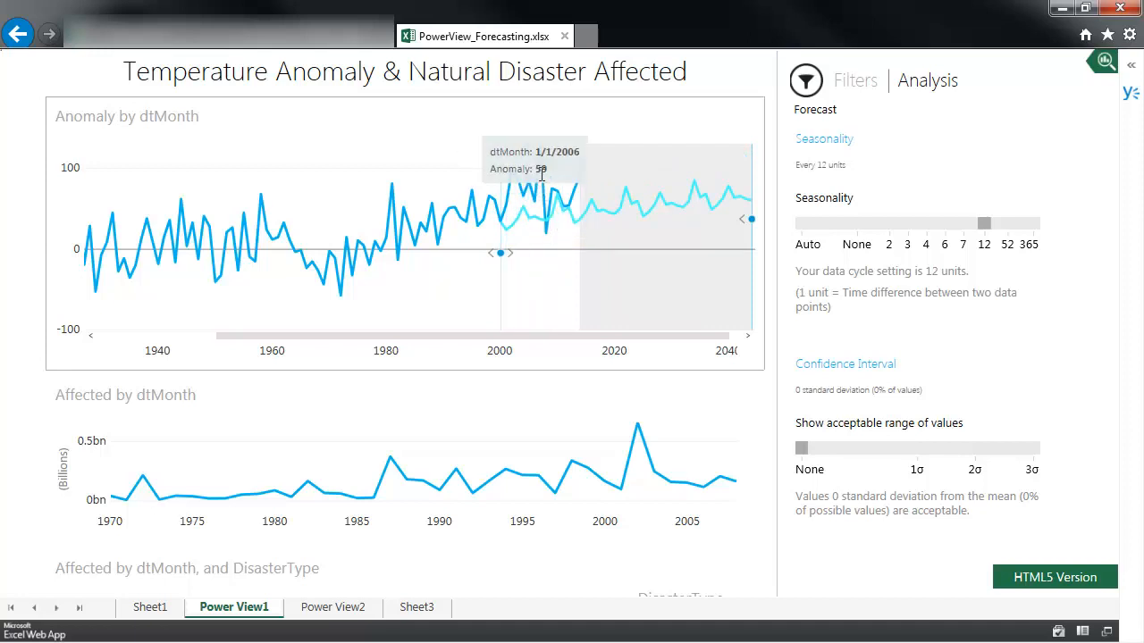
{"action": "left_click", "coordinate": [500, 253]}
{"action": "left_click_drag", "start_coordinate": [501, 253], "coordinate": [579, 253]}
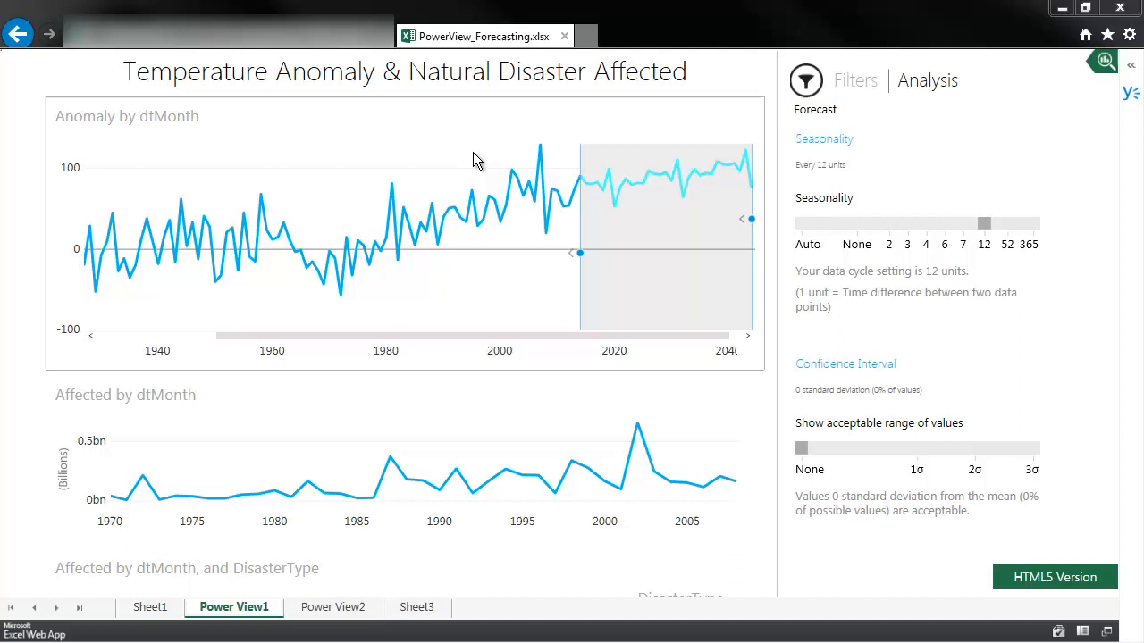
{"action": "left_click", "coordinate": [540, 148]}
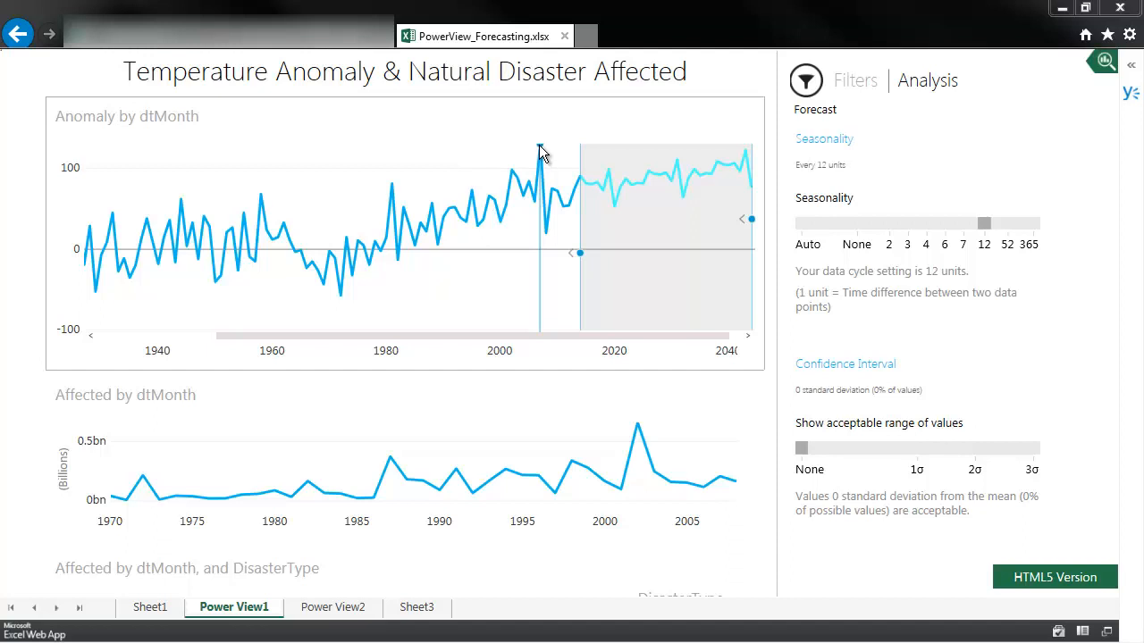
{"action": "left_click", "coordinate": [539, 148]}
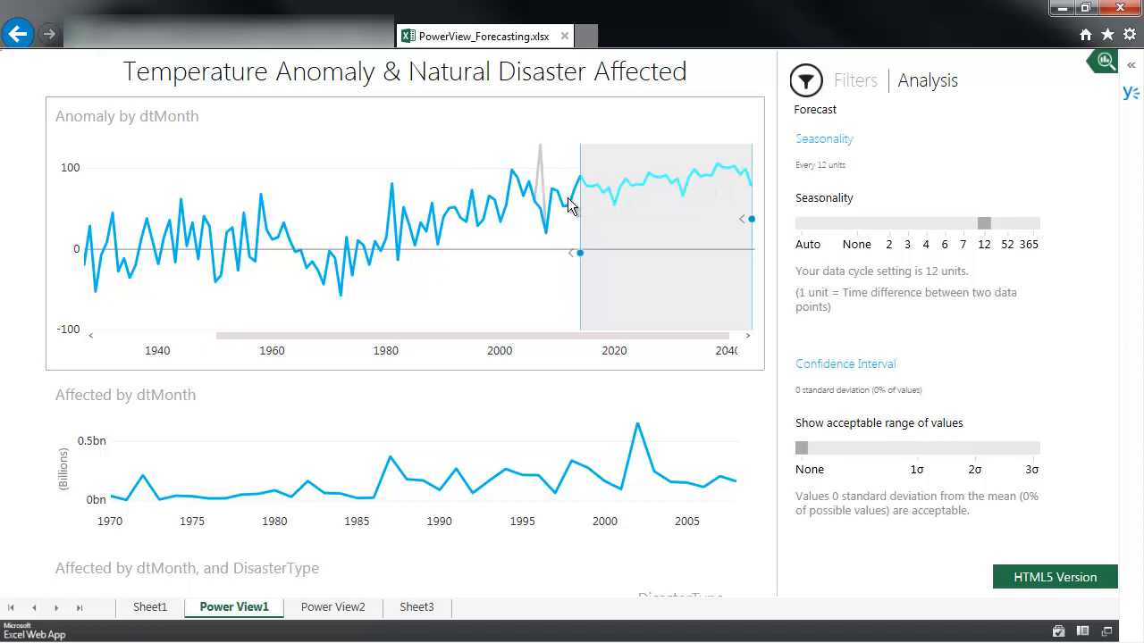
{"action": "left_click_drag", "start_coordinate": [540, 147], "coordinate": [536, 186]}
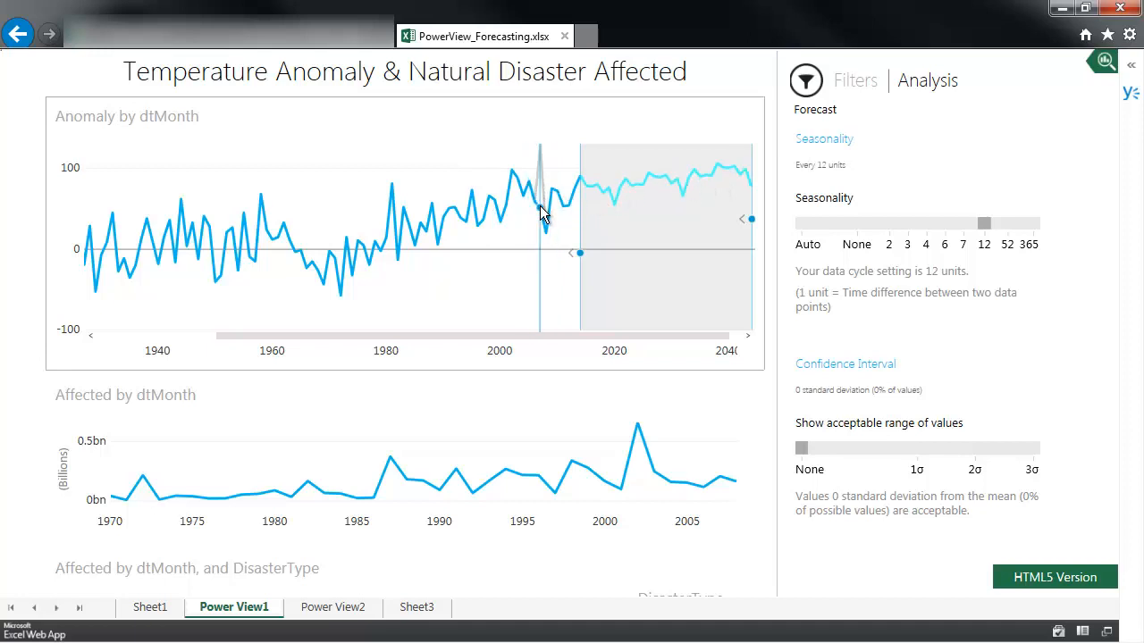
{"action": "left_click", "coordinate": [542, 211]}
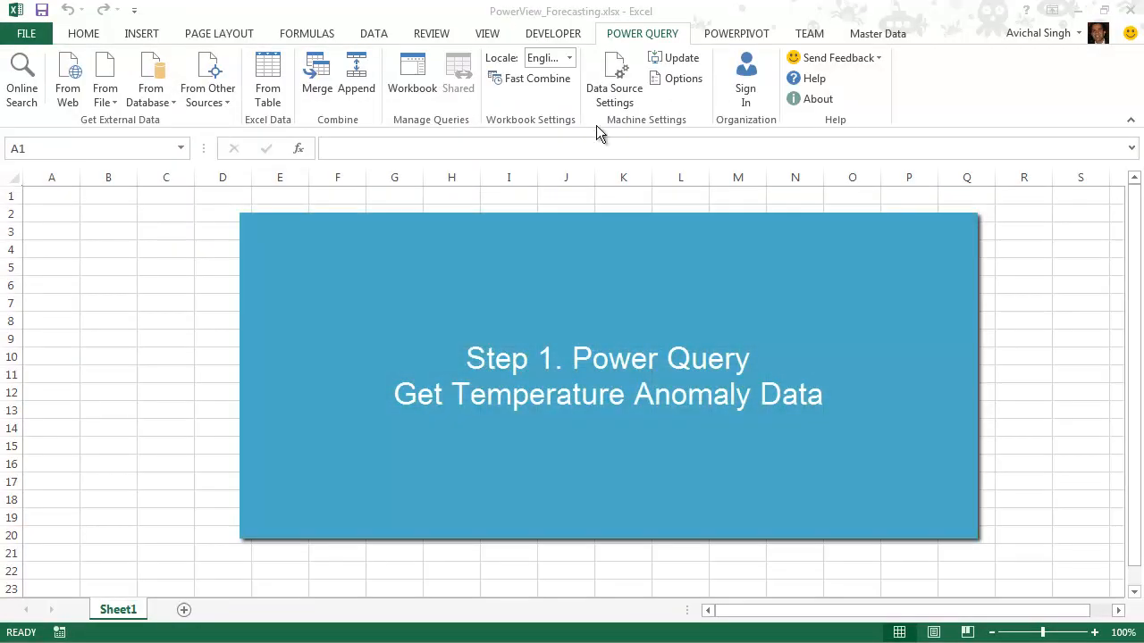
Step: Import the NASA GISS NH.Ts+dSST.txt file From Web into a new Power Query query
{"action": "left_click", "coordinate": [70, 84]}
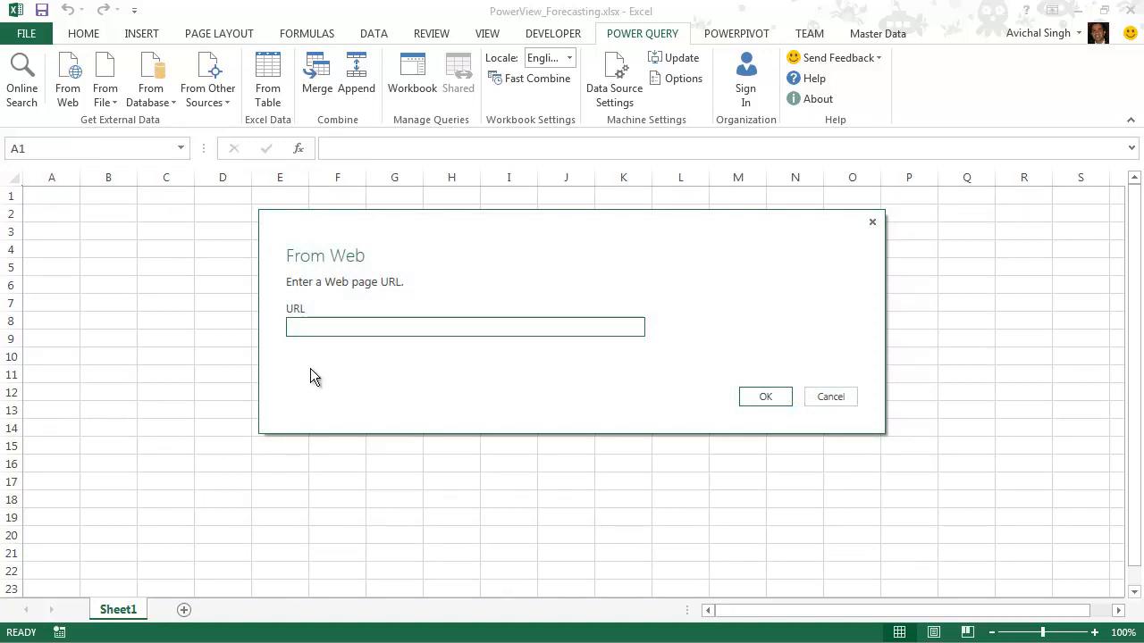
{"action": "left_click", "coordinate": [331, 333]}
{"action": "type", "text": "http://data.giss.nasa.gov/gistemp/tabledata_v3/NH.Ts+dSST.txt"}
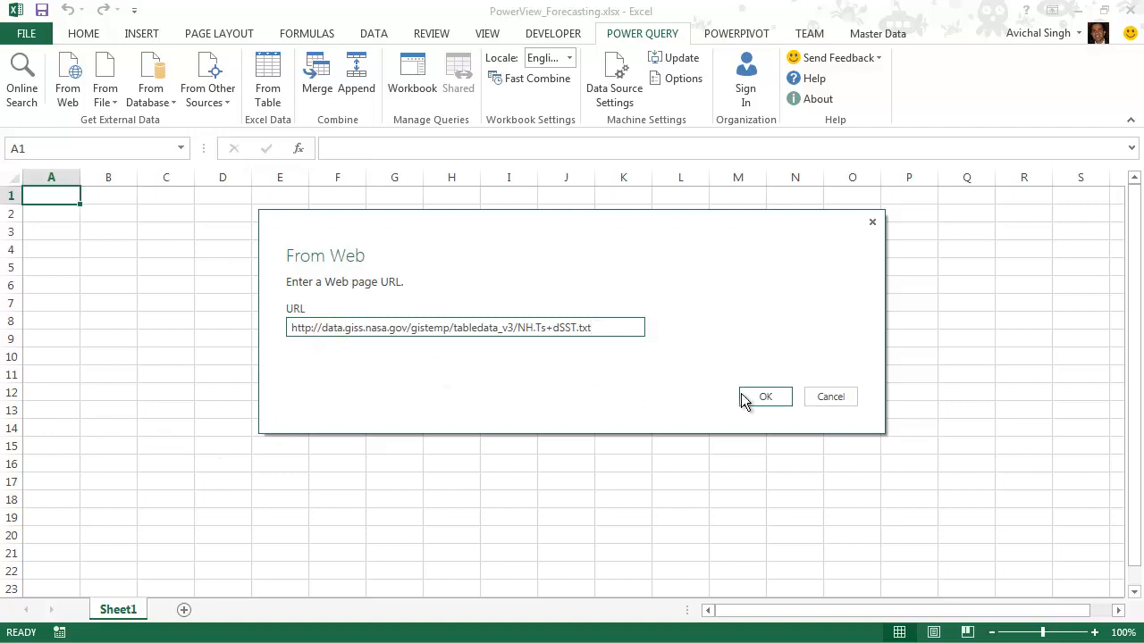
{"action": "left_click", "coordinate": [765, 397]}
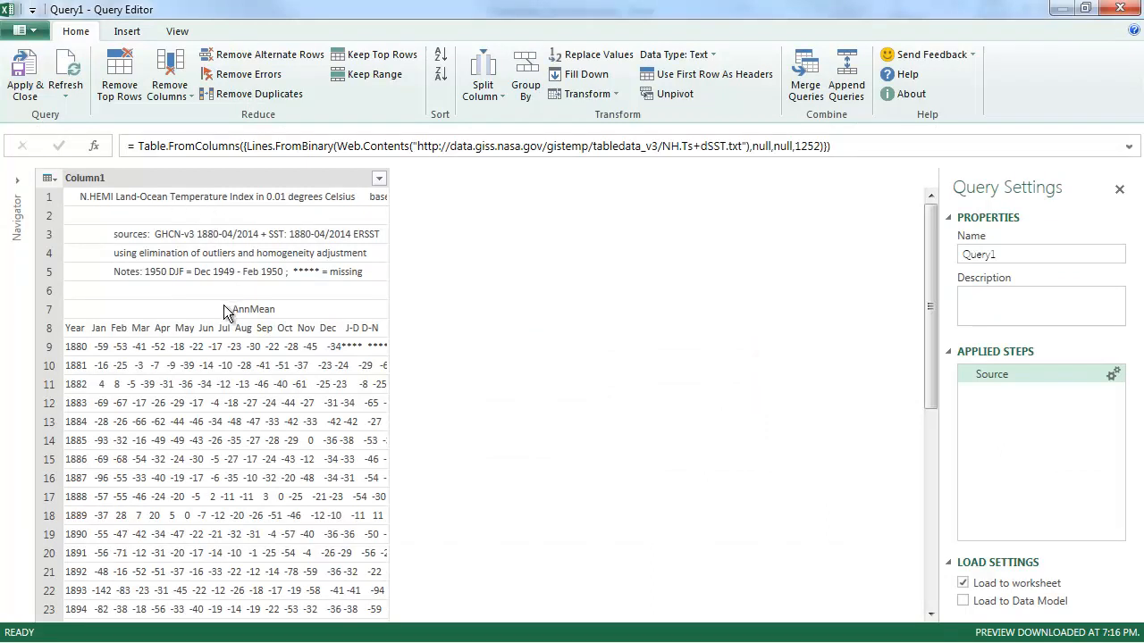
Step: Remove the top 7 note rows from the temperature table
{"action": "left_click", "coordinate": [121, 76]}
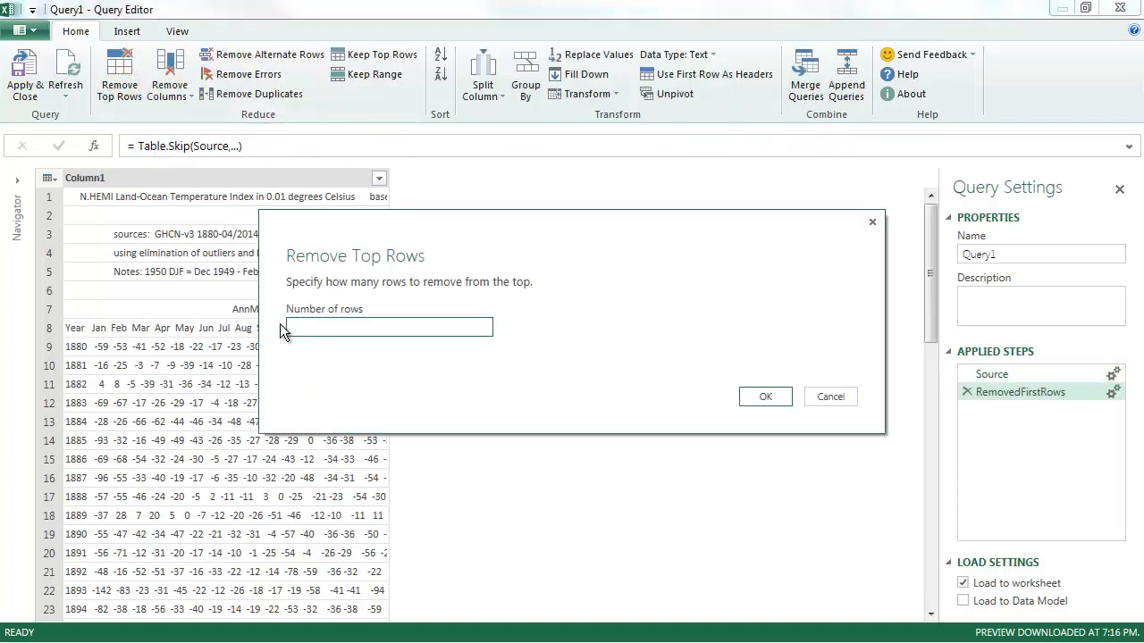
{"action": "left_click", "coordinate": [295, 327]}
{"action": "type", "text": "7"}
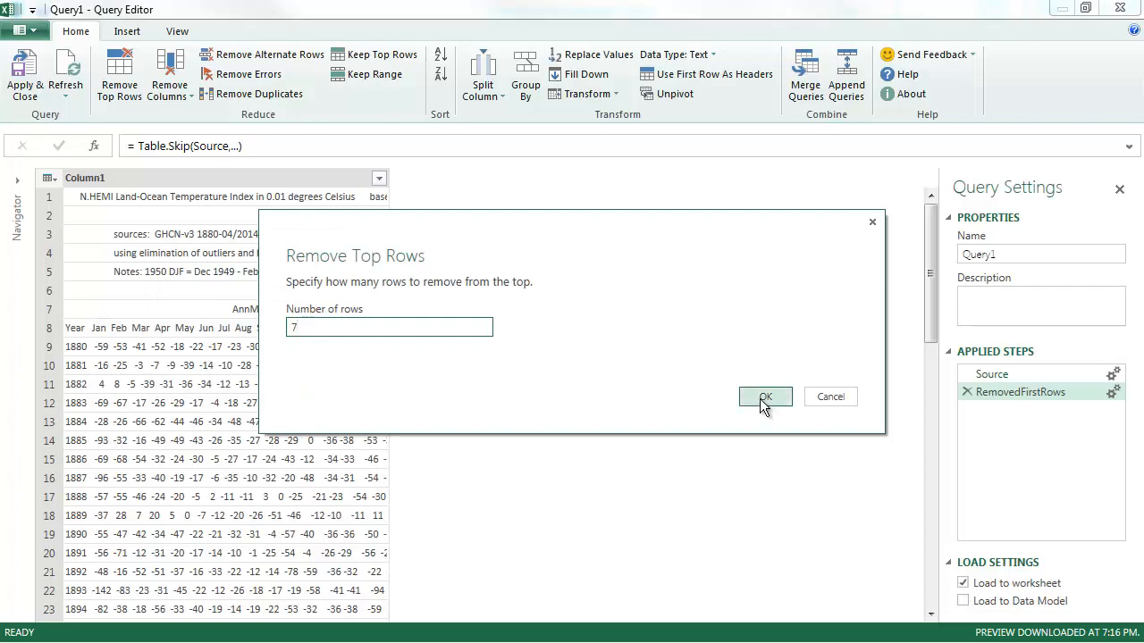
{"action": "left_click", "coordinate": [764, 397]}
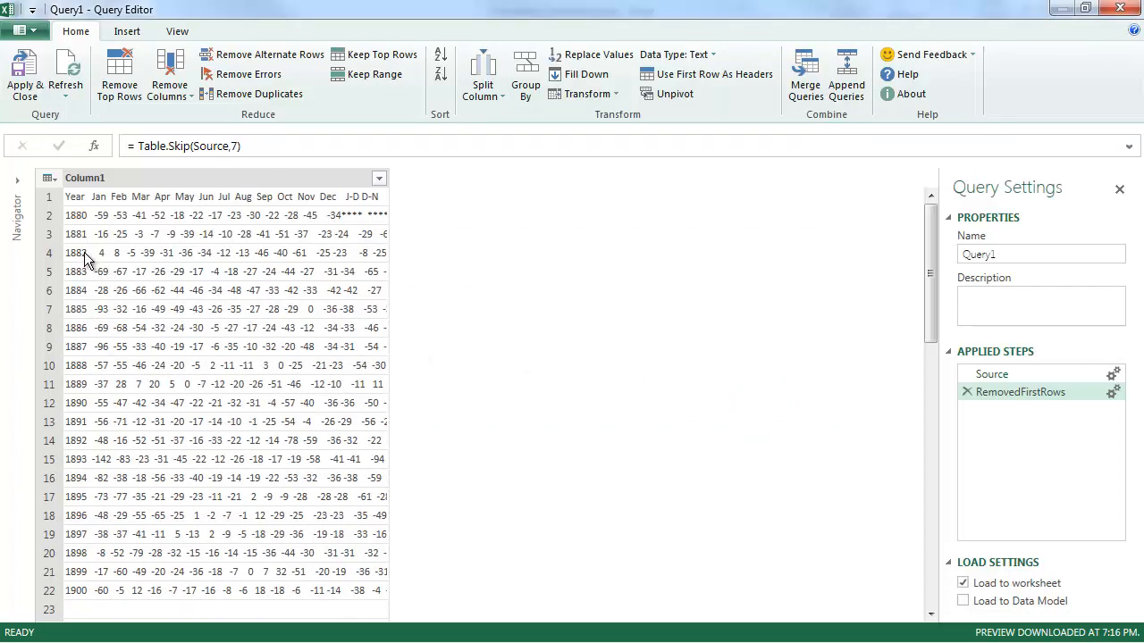
Step: Split Column1 by 5 characters repeatedly into 13 fixed-width columns
{"action": "left_click", "coordinate": [283, 184]}
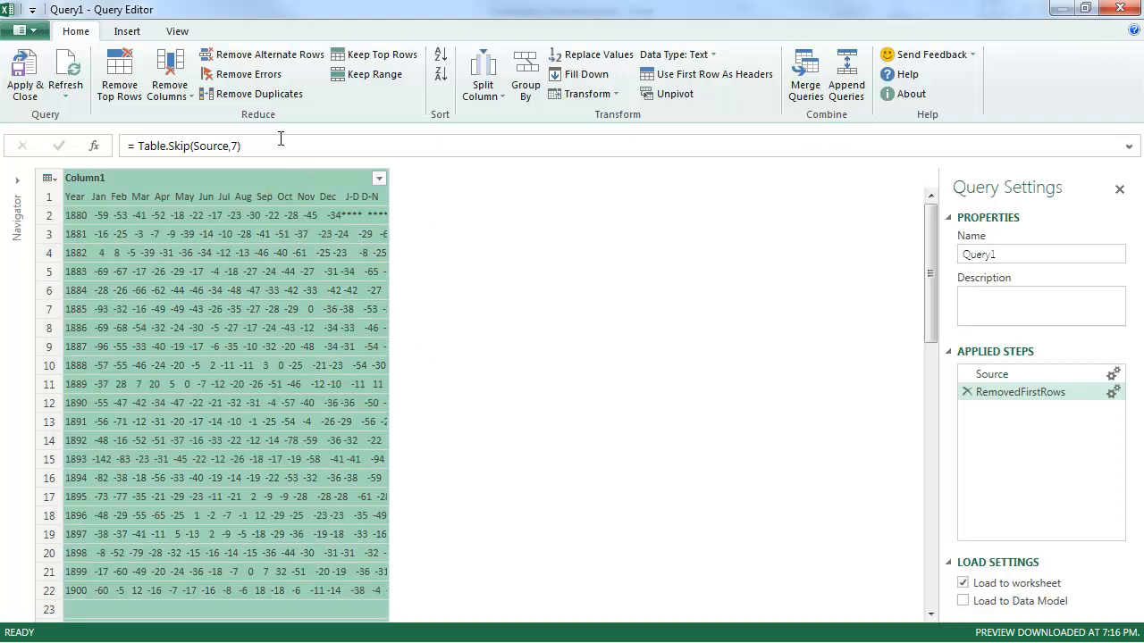
{"action": "left_click", "coordinate": [483, 85]}
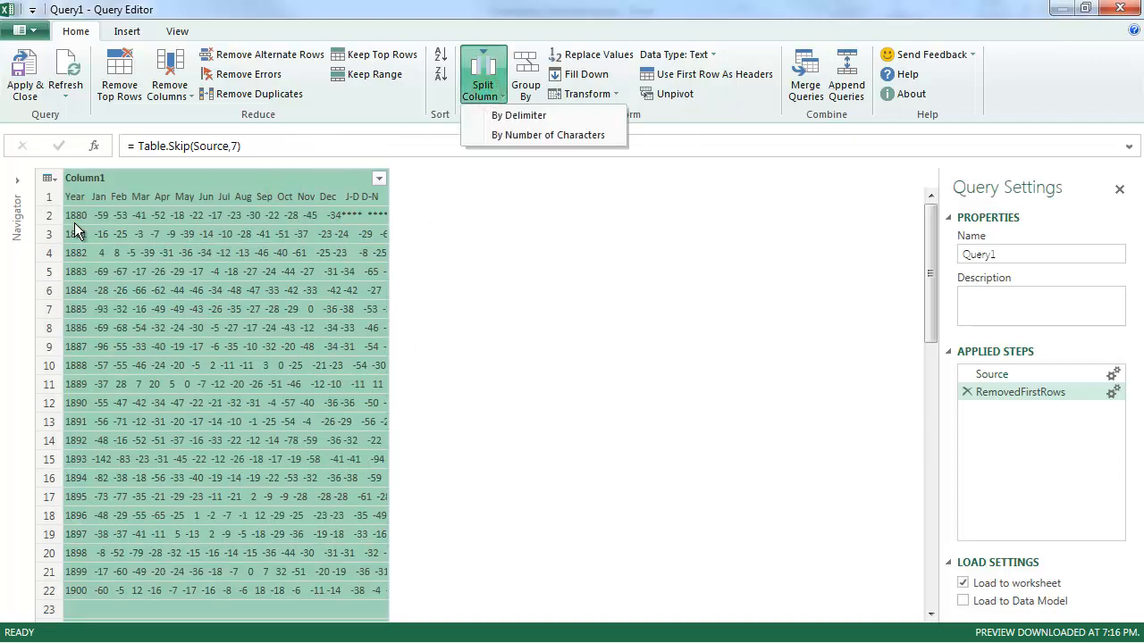
{"action": "left_click", "coordinate": [505, 135]}
{"action": "type", "text": "5"}
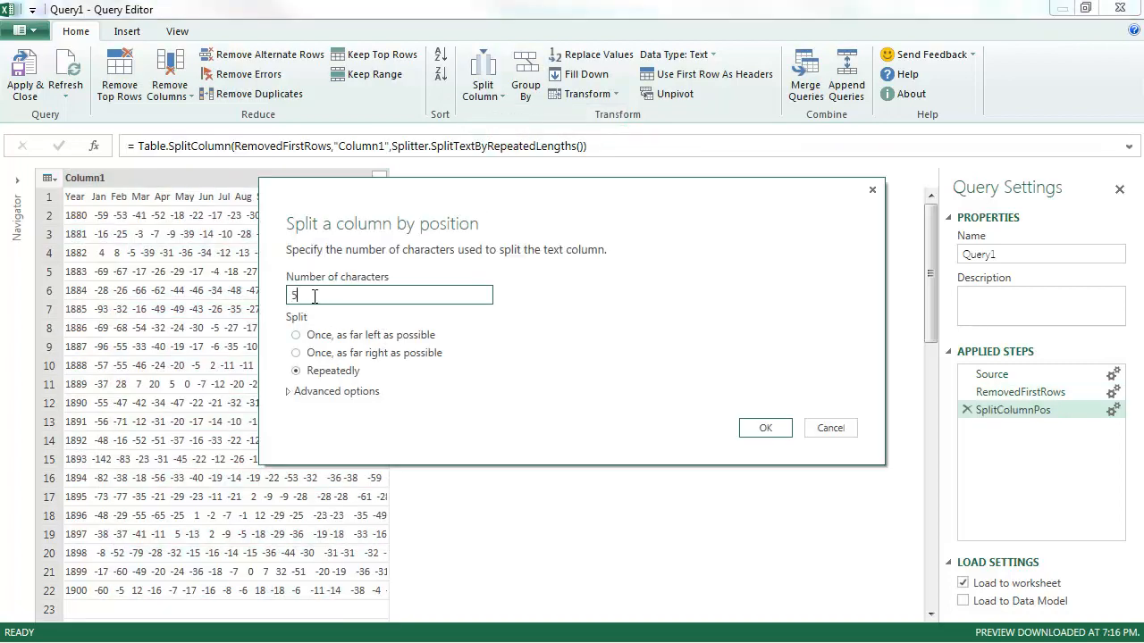
{"action": "left_click", "coordinate": [291, 391]}
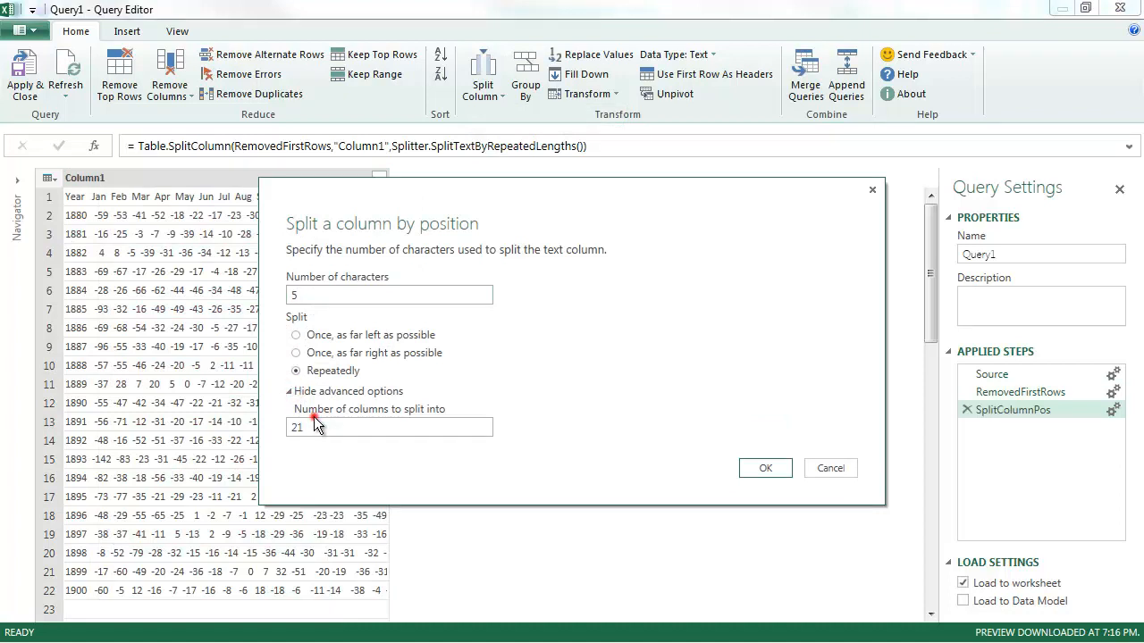
{"action": "double_click", "coordinate": [313, 427]}
{"action": "key", "text": "BackSpace"}
{"action": "type", "text": "3"}
{"action": "left_click", "coordinate": [765, 468]}
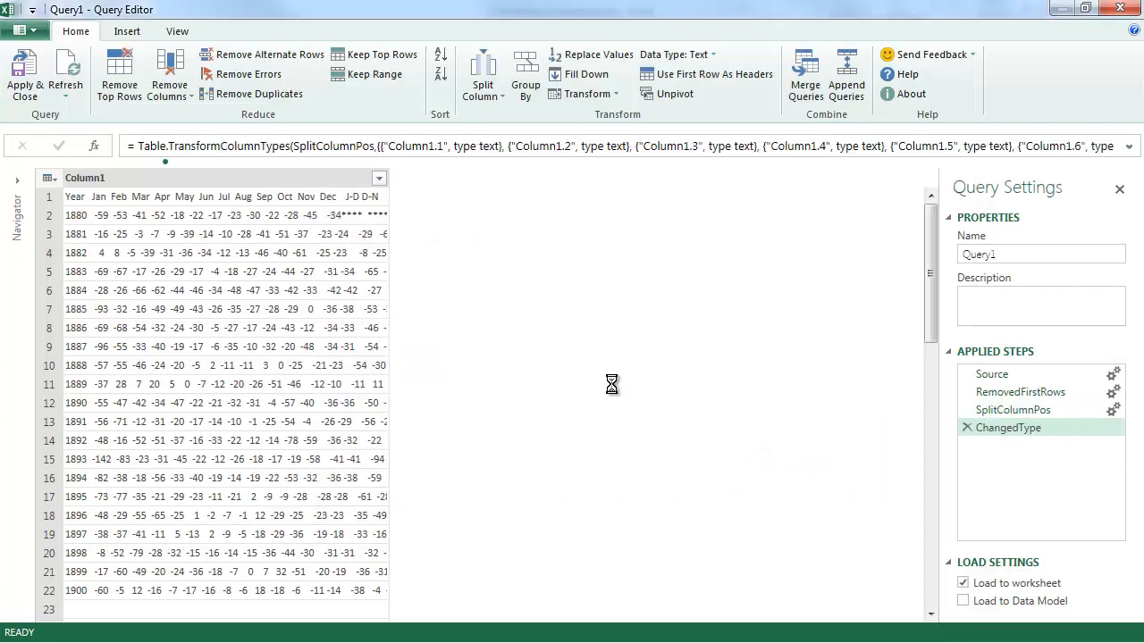
{"action": "left_click", "coordinate": [798, 616]}
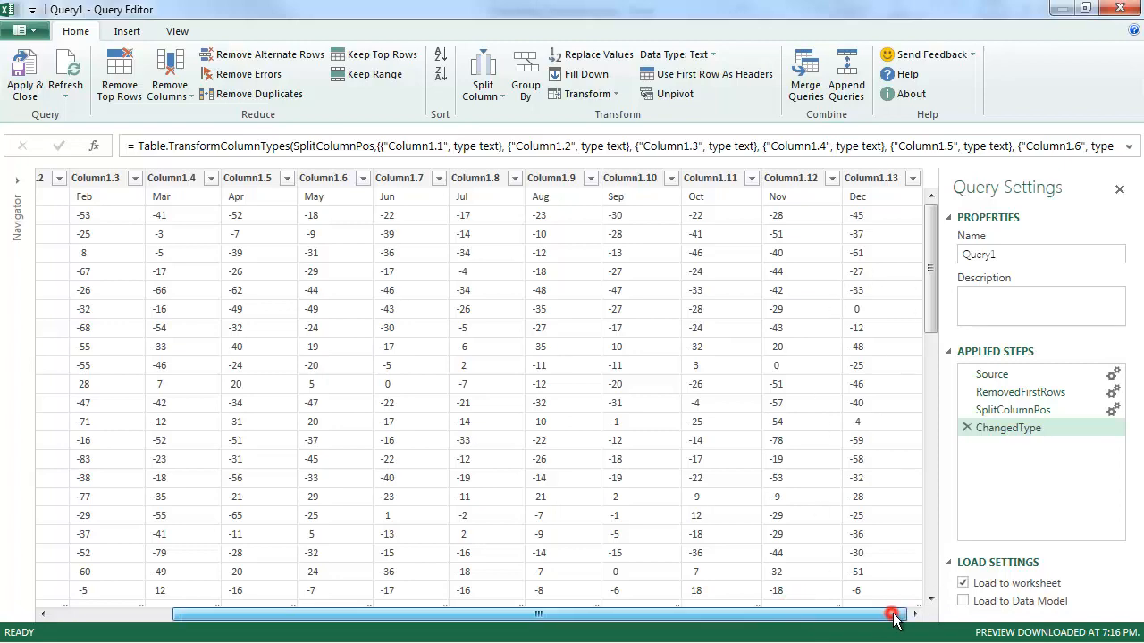
{"action": "left_click_drag", "start_coordinate": [894, 617], "coordinate": [421, 616]}
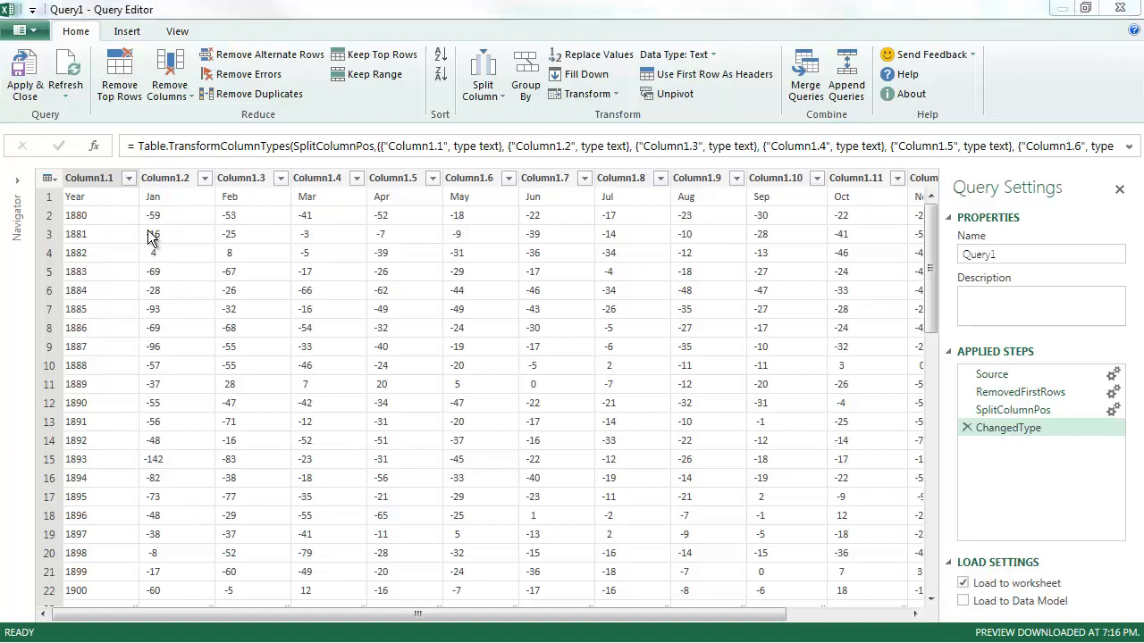
Step: Promote the first row with Year and month names to column headers
{"action": "left_click", "coordinate": [89, 197]}
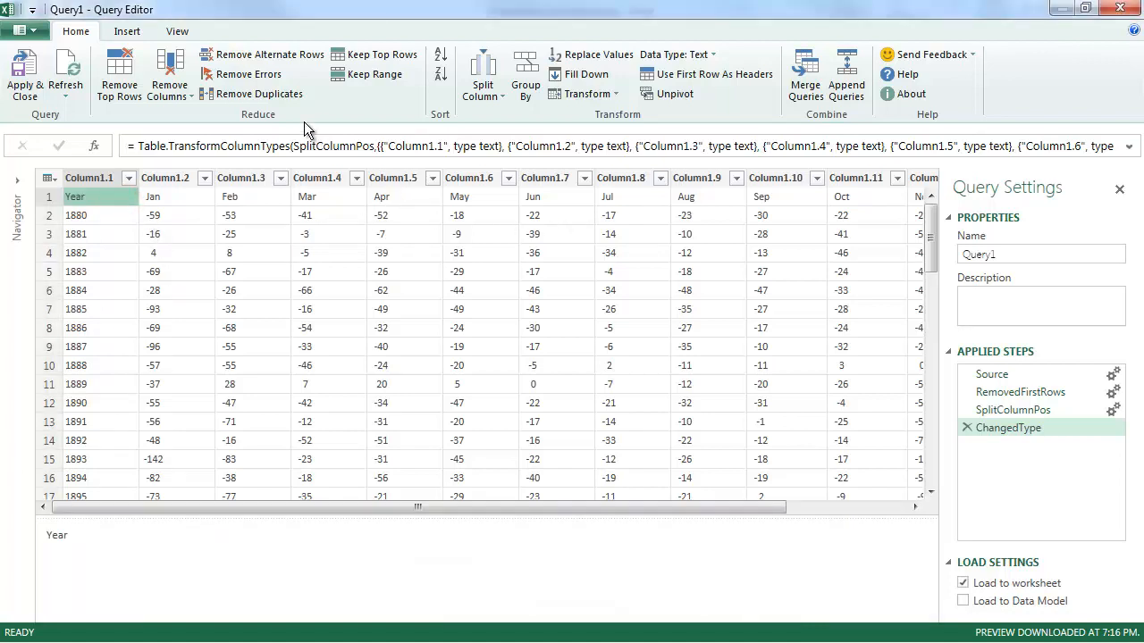
{"action": "left_click", "coordinate": [713, 76]}
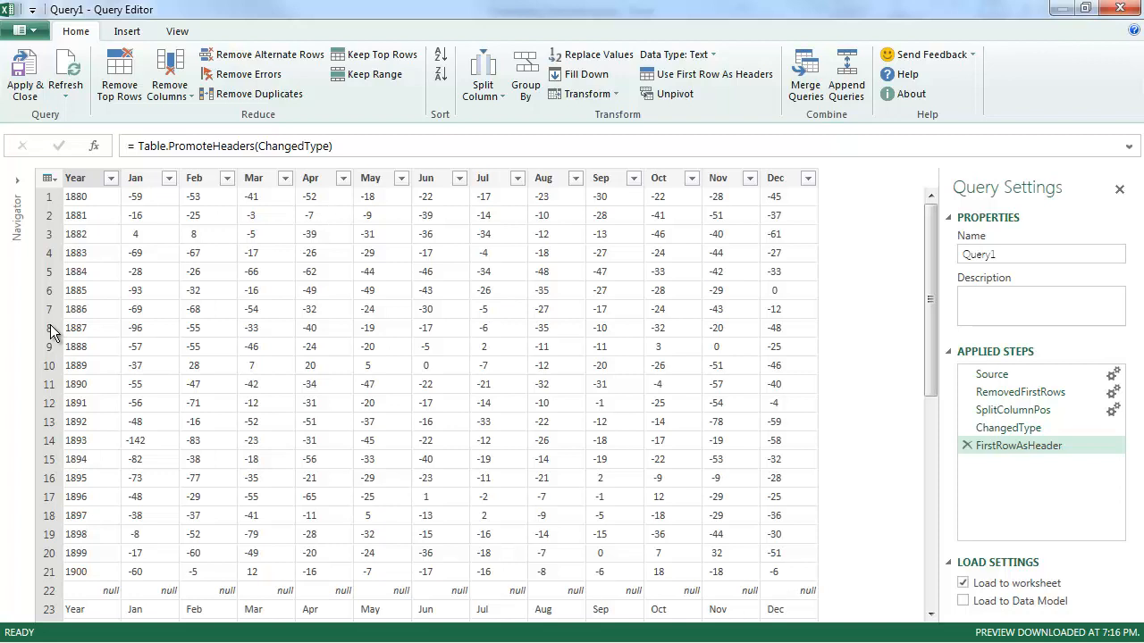
{"action": "left_click", "coordinate": [96, 457]}
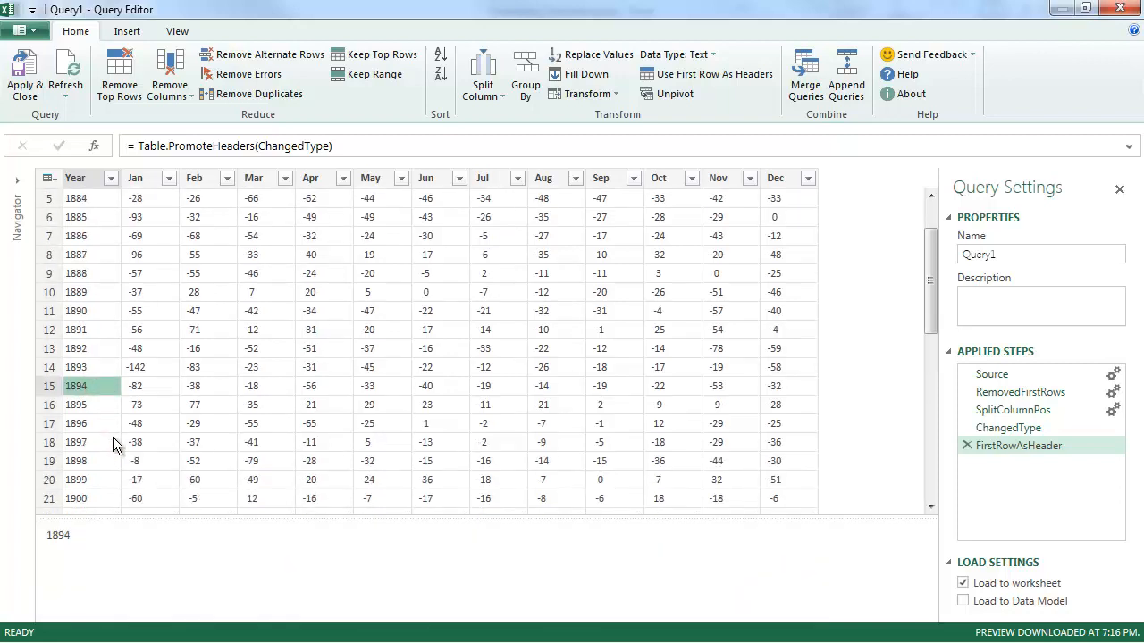
{"action": "scroll", "coordinate": [113, 437], "scroll_direction": "down", "scroll_amount": 2}
{"action": "left_click", "coordinate": [100, 395]}
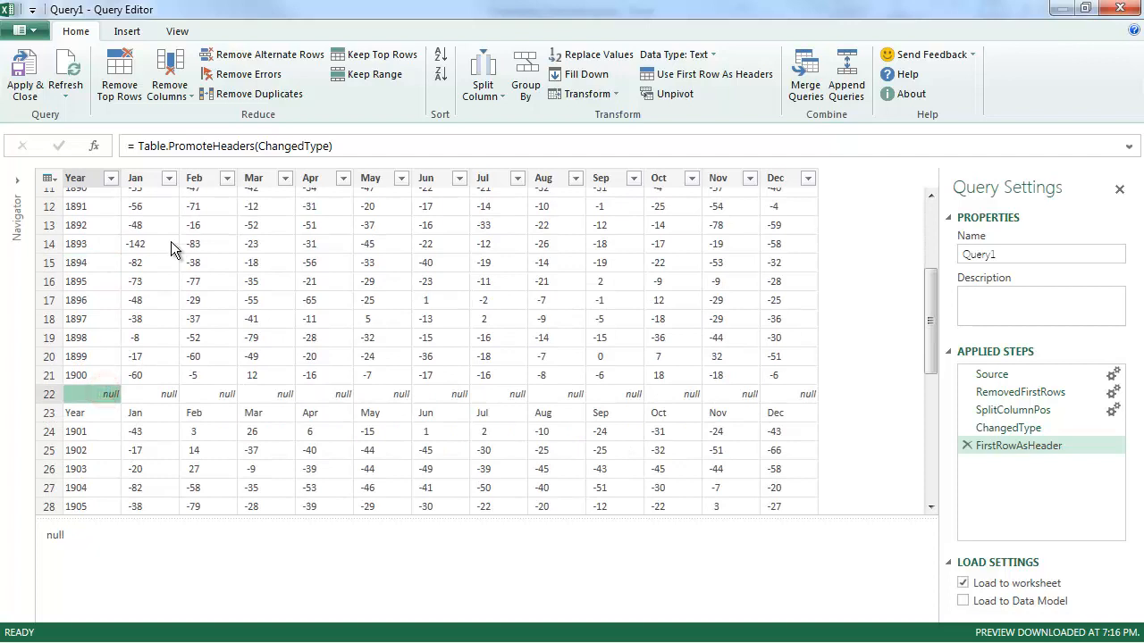
Step: Replace null values in the Year column with DELETE
{"action": "left_click", "coordinate": [597, 55]}
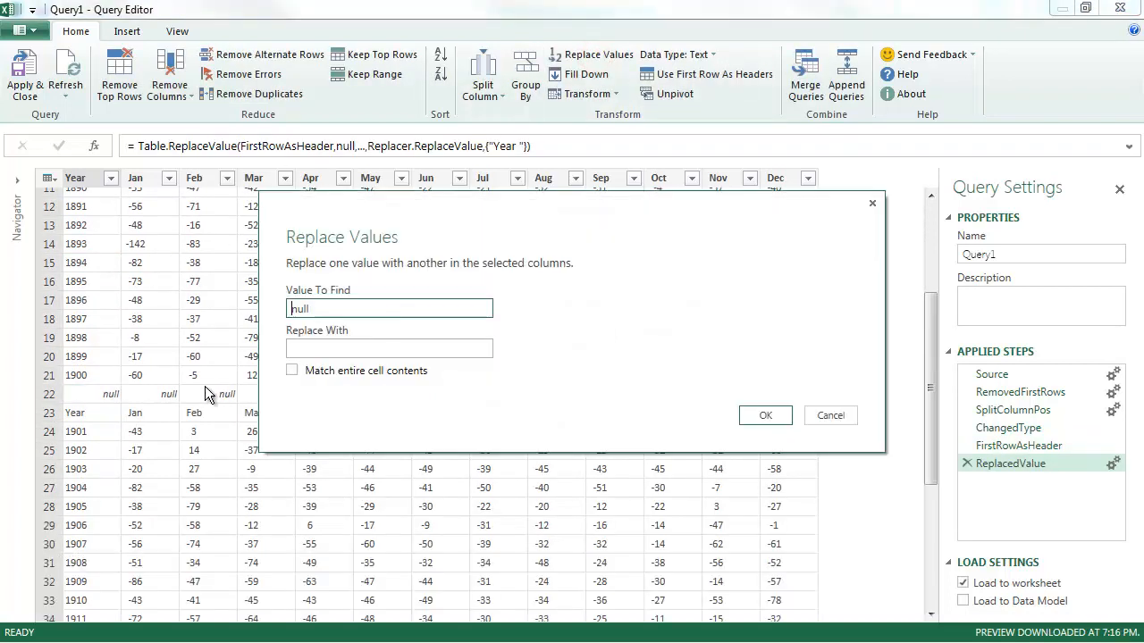
{"action": "left_click", "coordinate": [317, 349]}
{"action": "type", "text": "DELETE"}
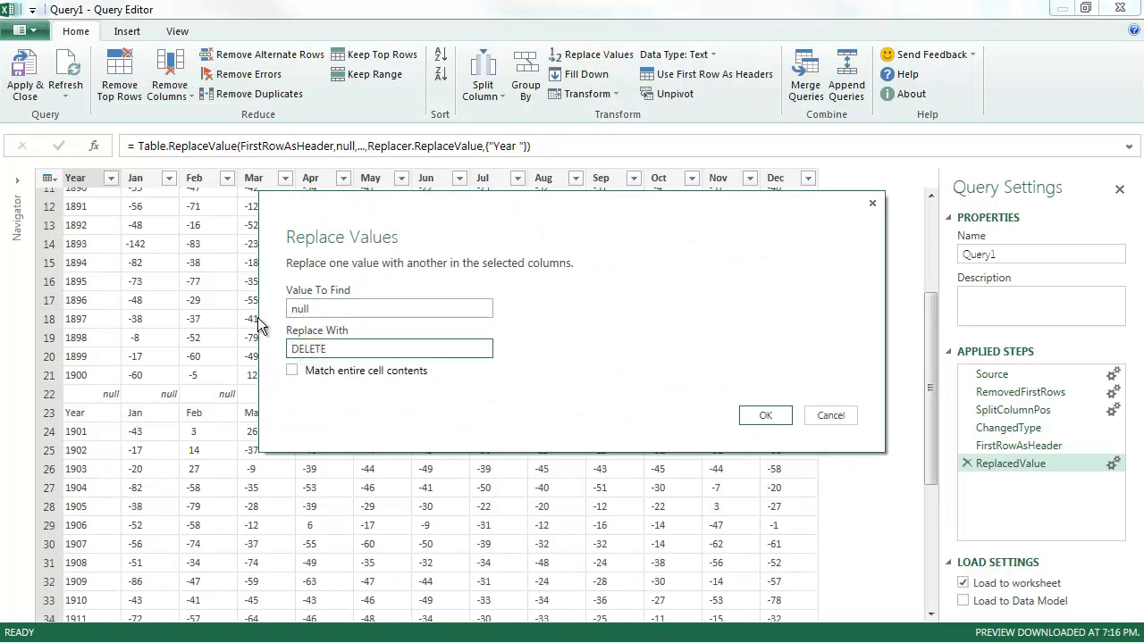
{"action": "left_click", "coordinate": [292, 371]}
{"action": "left_click", "coordinate": [765, 415]}
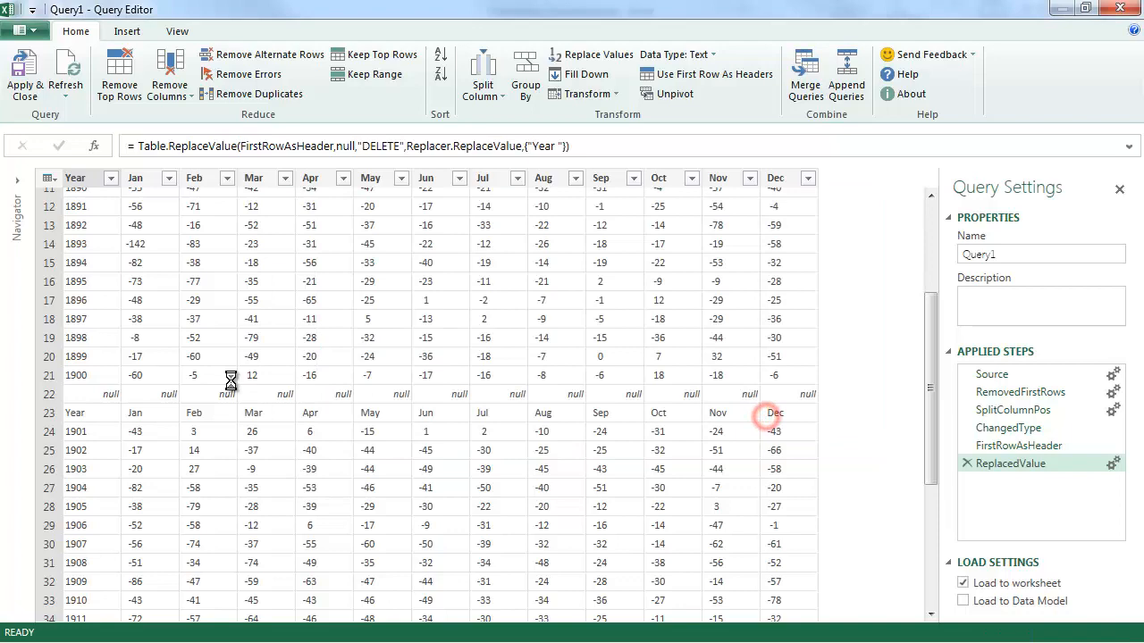
{"action": "mouse_move", "coordinate": [937, 332]}
{"action": "left_mouse_down"}
{"action": "mouse_move", "coordinate": [907, 304]}
{"action": "mouse_move", "coordinate": [929, 215]}
{"action": "left_mouse_up"}
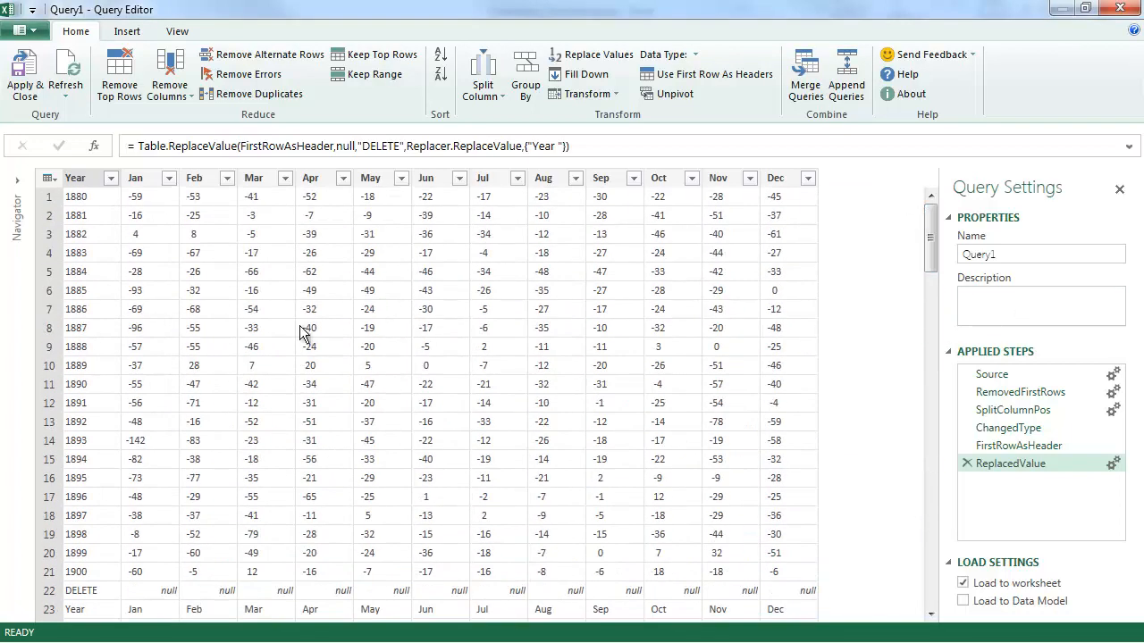
Step: Convert Year to a numeric type and remove rows with Year errors
{"action": "left_click", "coordinate": [76, 290]}
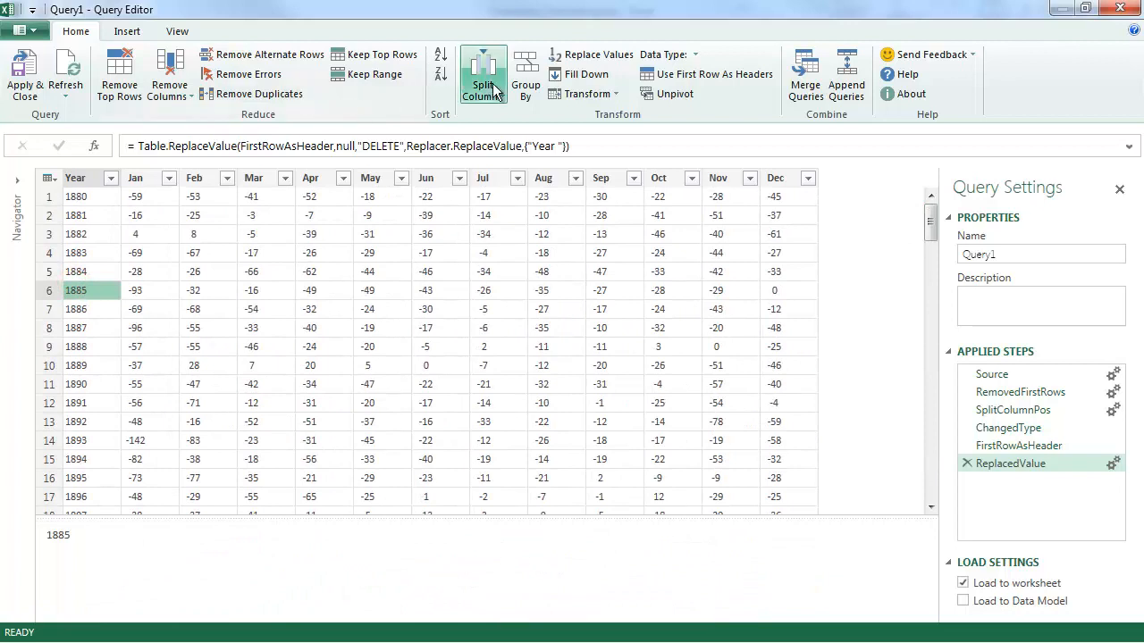
{"action": "left_click", "coordinate": [682, 56]}
{"action": "left_click", "coordinate": [683, 195]}
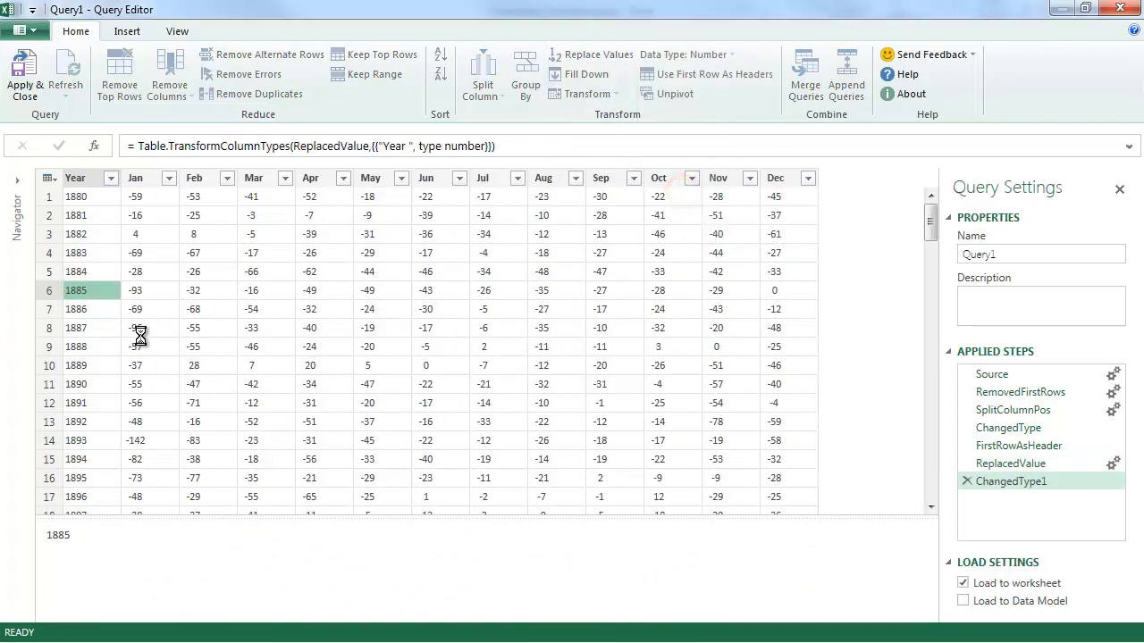
{"action": "scroll", "coordinate": [107, 286], "scroll_direction": "down", "scroll_amount": 5}
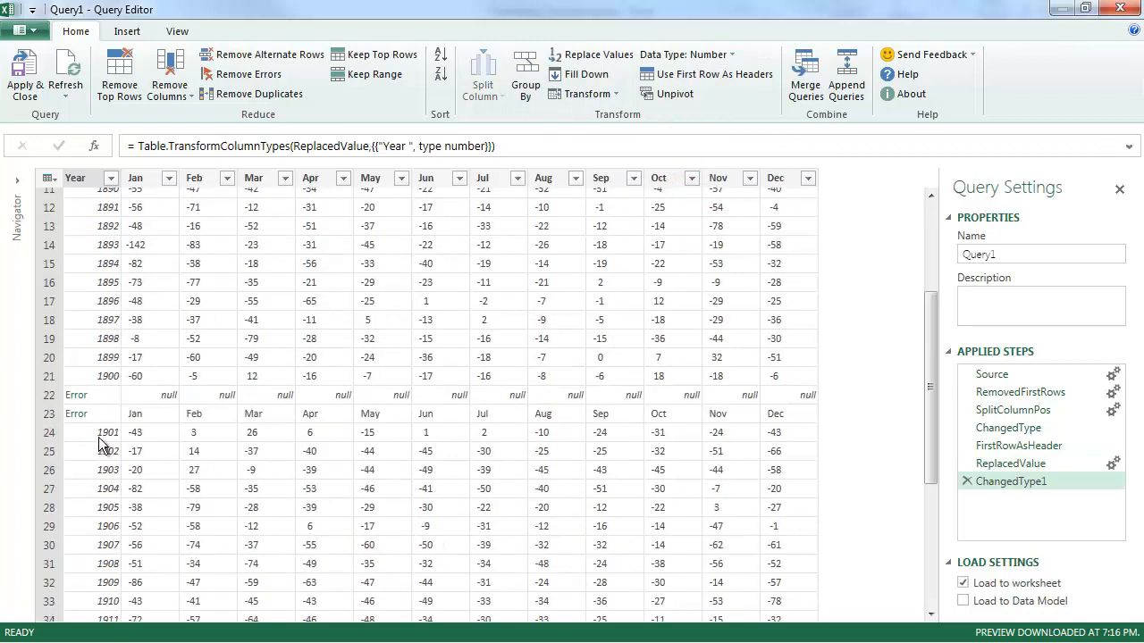
{"action": "left_click", "coordinate": [103, 320]}
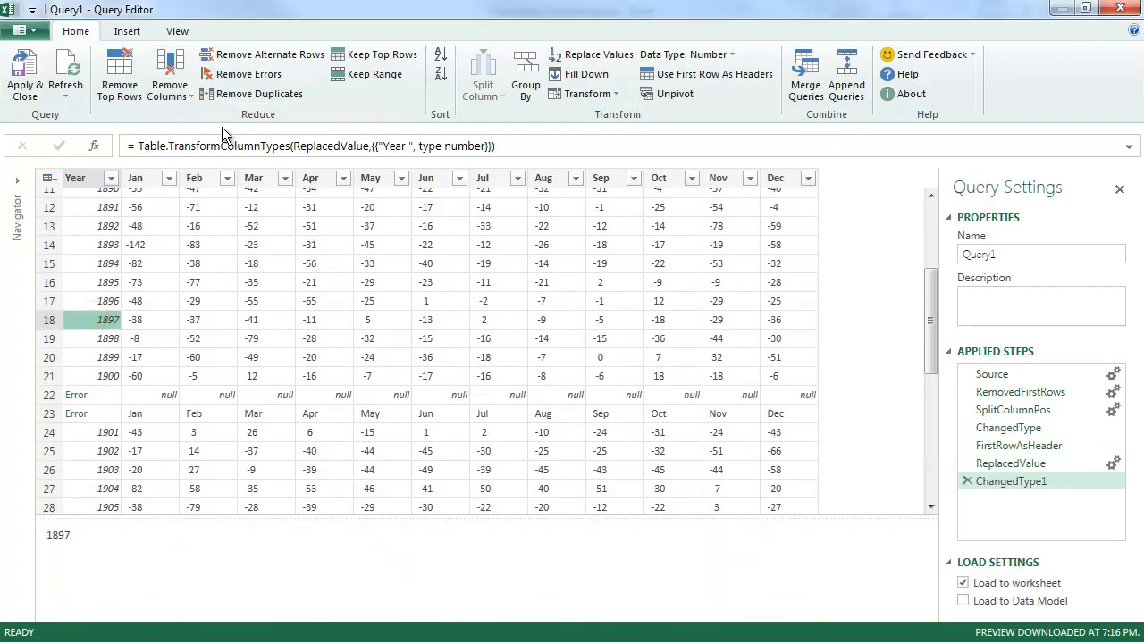
{"action": "left_click", "coordinate": [241, 74]}
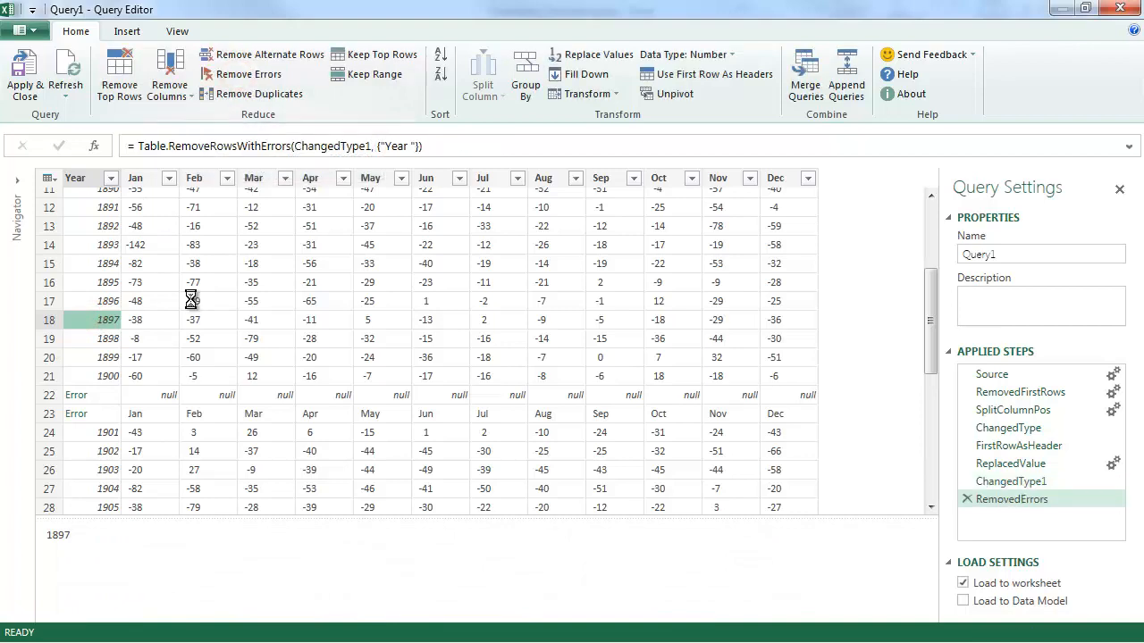
{"action": "left_click", "coordinate": [112, 248]}
{"action": "scroll", "coordinate": [112, 249], "scroll_direction": "up", "scroll_amount": 5}
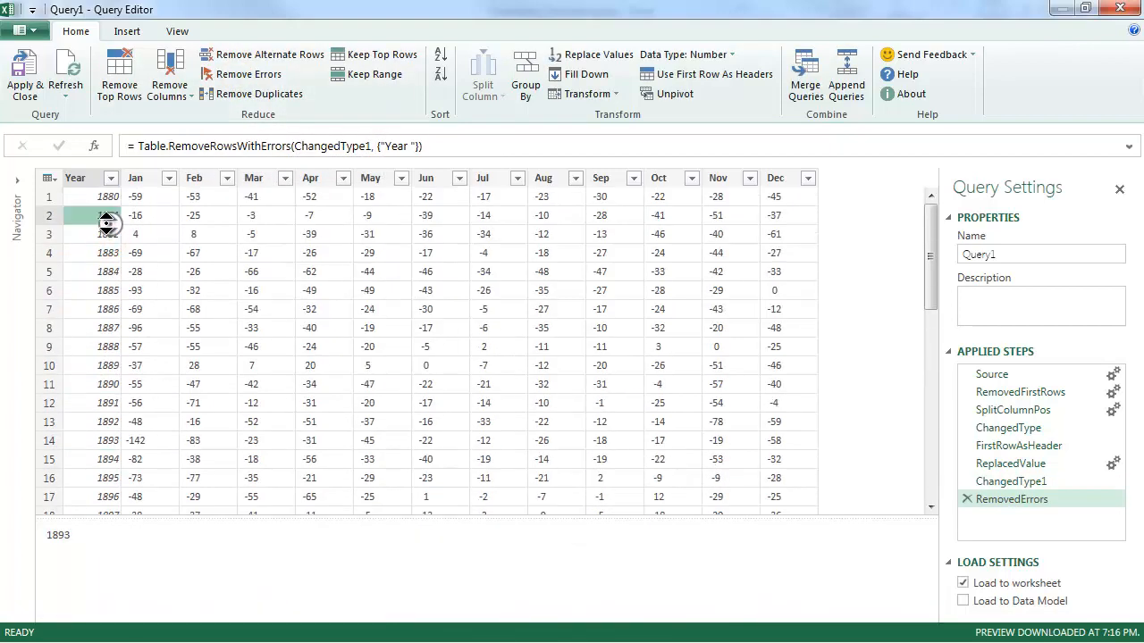
{"action": "scroll", "coordinate": [131, 269], "scroll_direction": "down", "scroll_amount": 10}
{"action": "scroll", "coordinate": [157, 357], "scroll_direction": "down", "scroll_amount": 10}
{"action": "scroll", "coordinate": [179, 393], "scroll_direction": "down", "scroll_amount": 10}
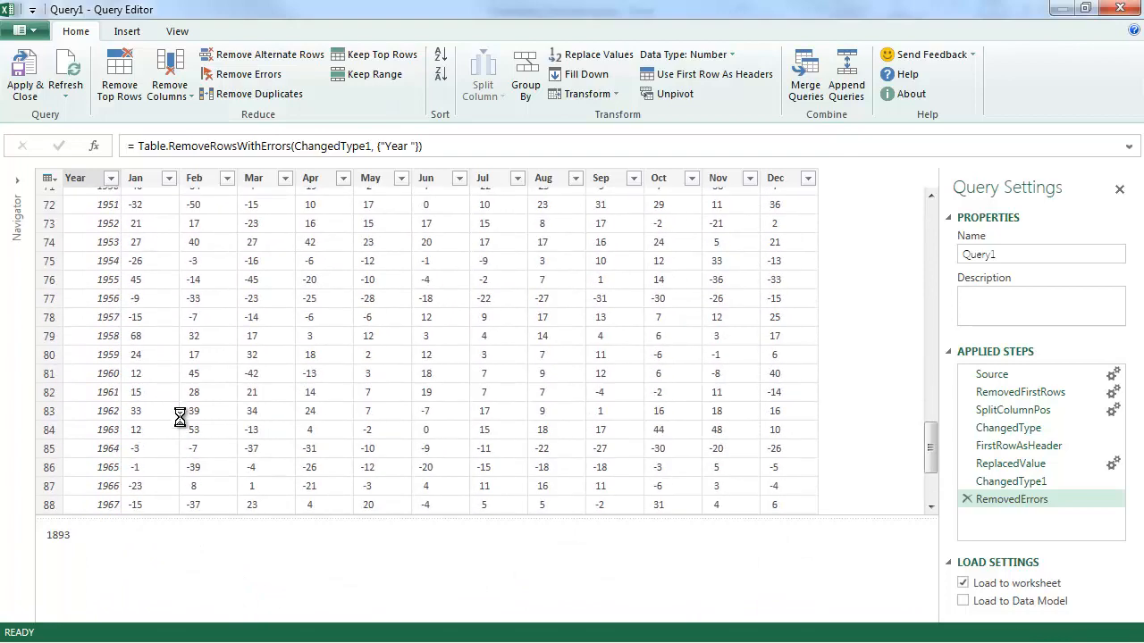
{"action": "scroll", "coordinate": [188, 420], "scroll_direction": "down", "scroll_amount": 8}
{"action": "scroll", "coordinate": [192, 430], "scroll_direction": "down", "scroll_amount": 3}
{"action": "scroll", "coordinate": [192, 430], "scroll_direction": "down", "scroll_amount": 5}
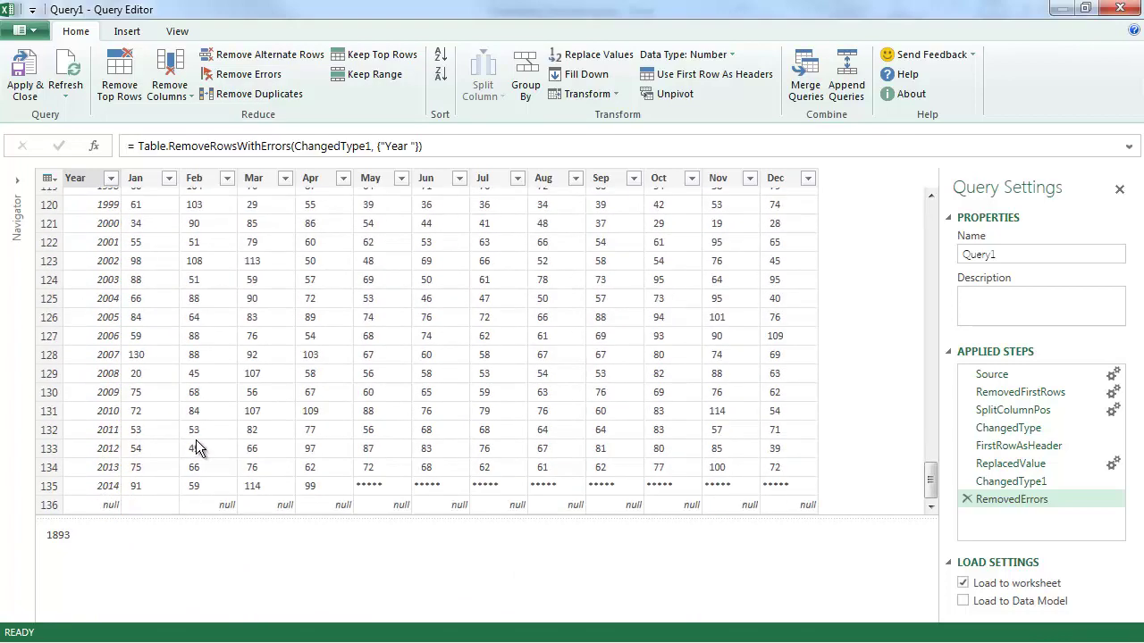
Step: Filter out null Year rows so the table ends at 2014
{"action": "left_click", "coordinate": [107, 506]}
{"action": "left_click", "coordinate": [112, 178]}
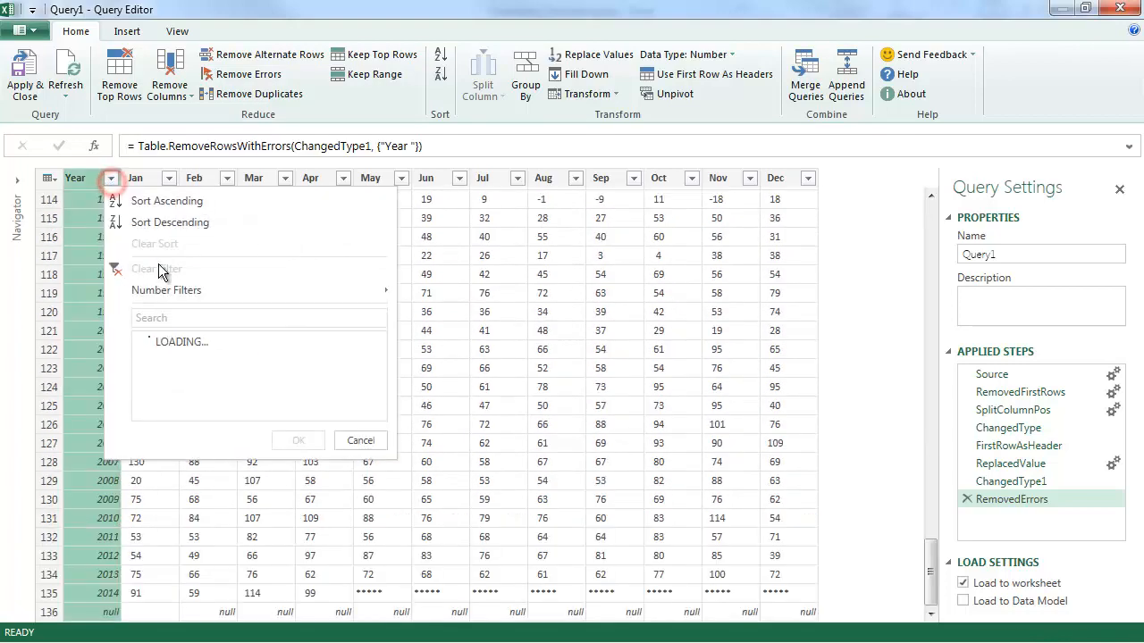
{"action": "left_click", "coordinate": [148, 358]}
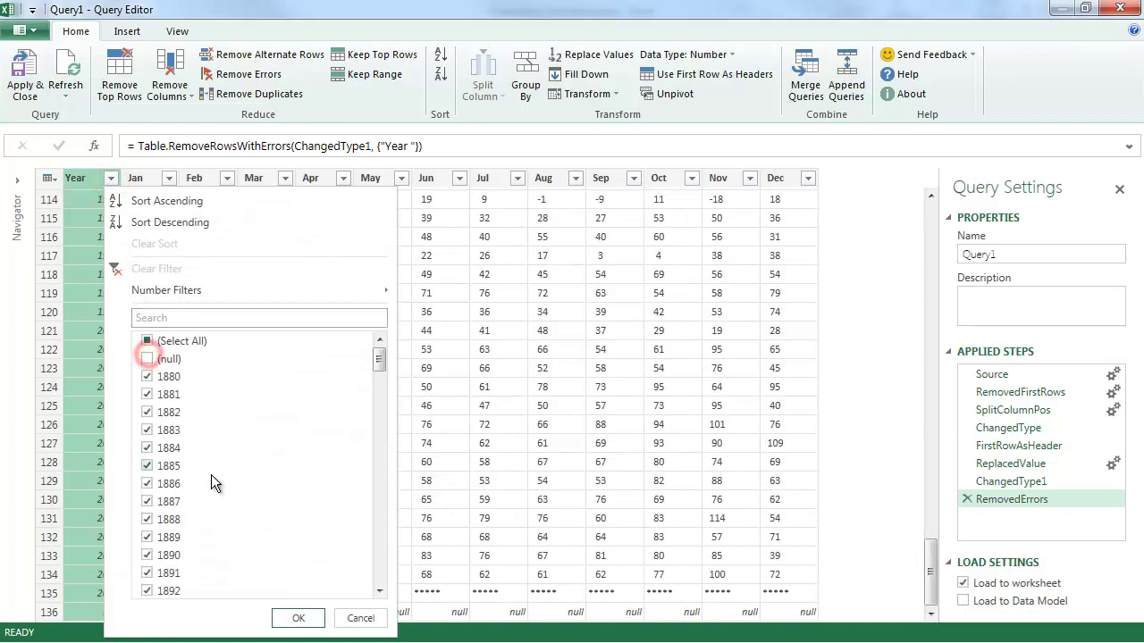
{"action": "left_click", "coordinate": [299, 619]}
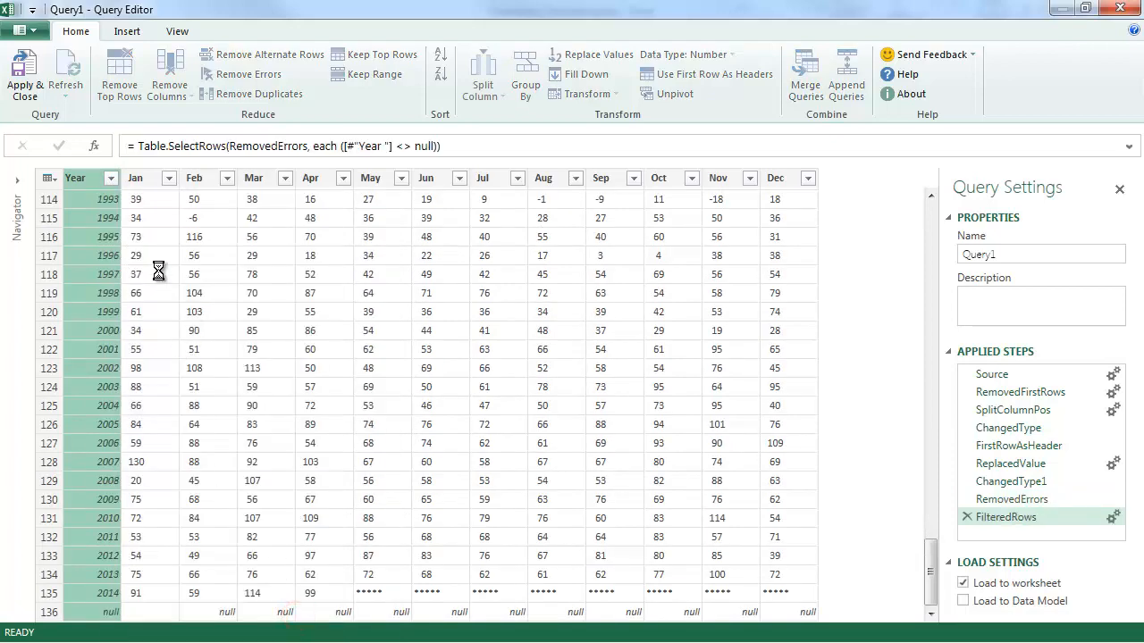
{"action": "left_click_drag", "start_coordinate": [932, 384], "coordinate": [932, 608]}
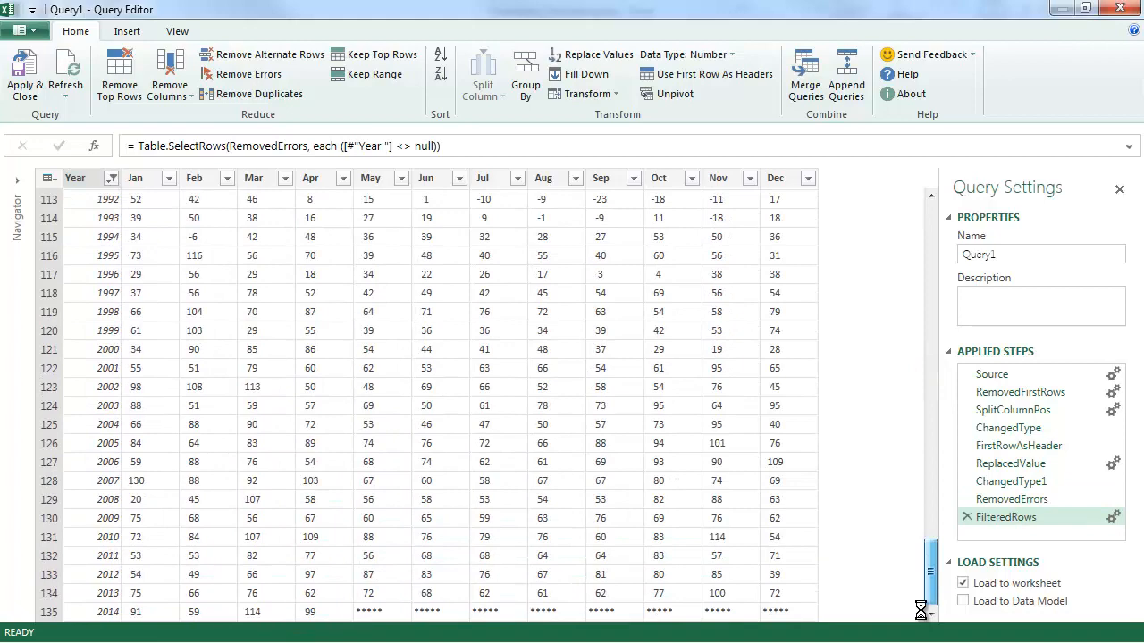
Step: Replace the '*****' placeholders in the Jan–Dec columns with blanks, matching entire cell contents
{"action": "left_click", "coordinate": [380, 617]}
{"action": "left_click", "coordinate": [150, 223]}
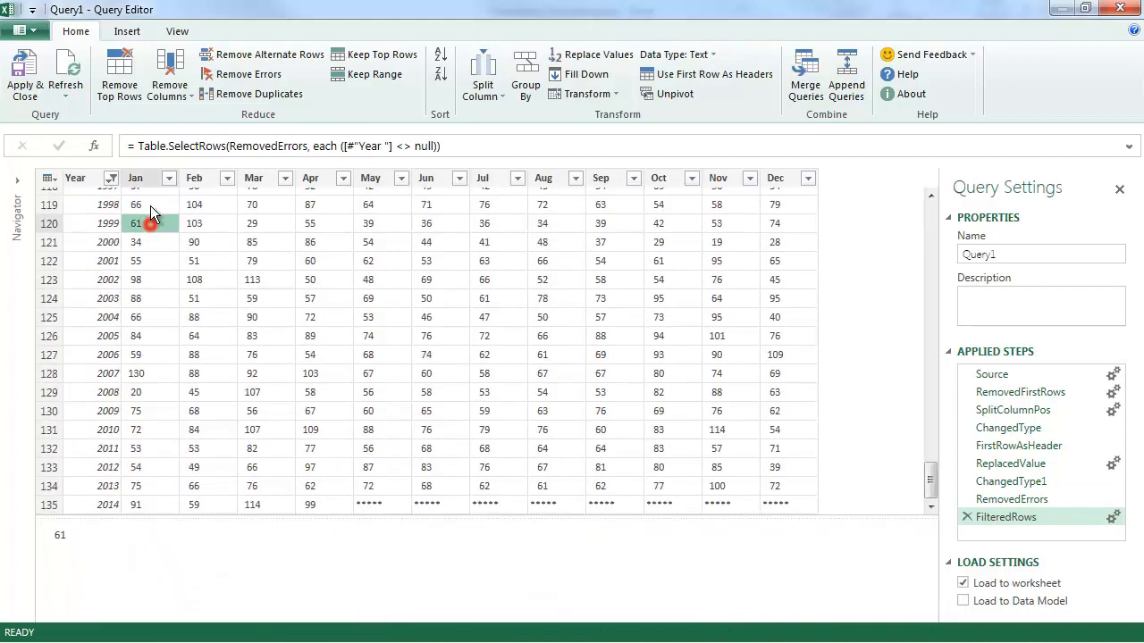
{"action": "left_click", "coordinate": [143, 178]}
{"action": "left_click", "coordinate": [788, 178], "text": "shift"}
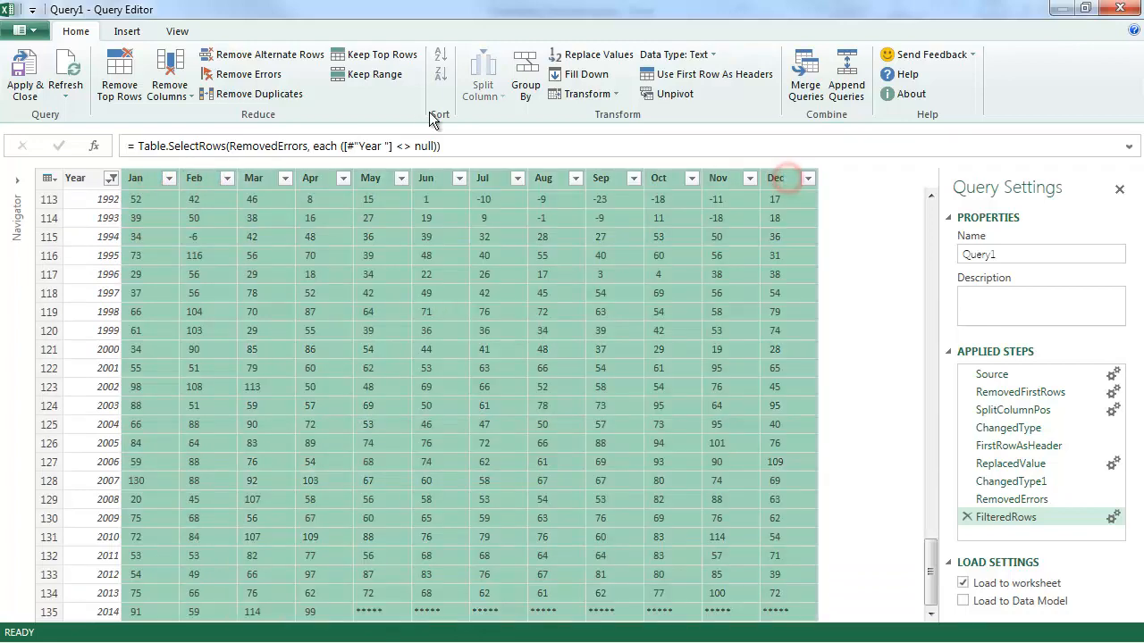
{"action": "left_click", "coordinate": [597, 55]}
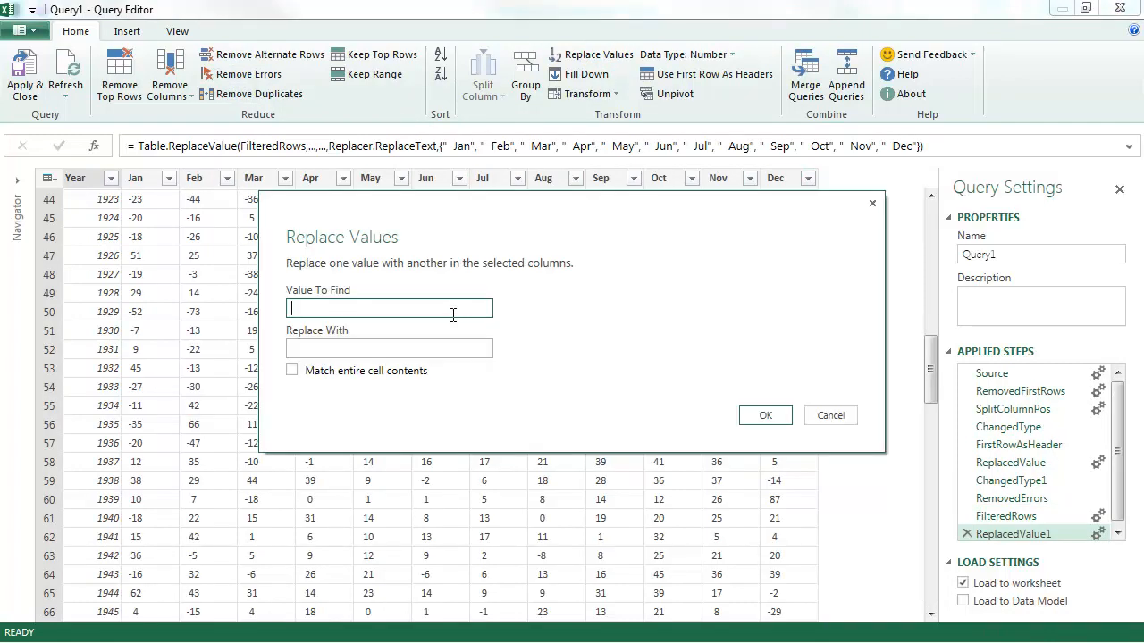
{"action": "left_click", "coordinate": [292, 370]}
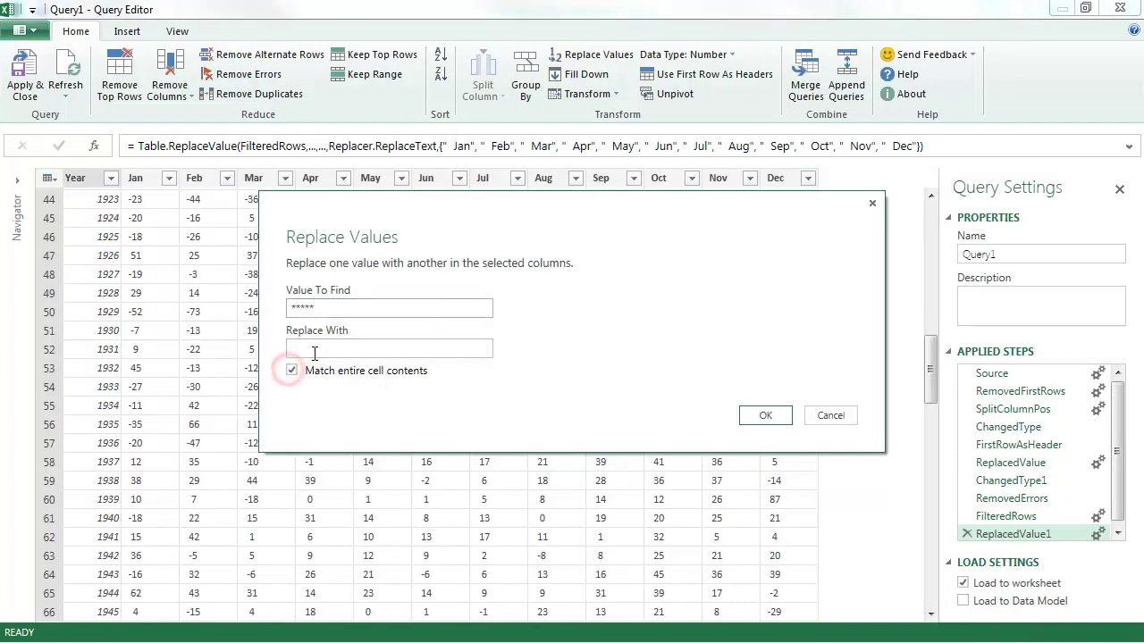
{"action": "left_click", "coordinate": [792, 414]}
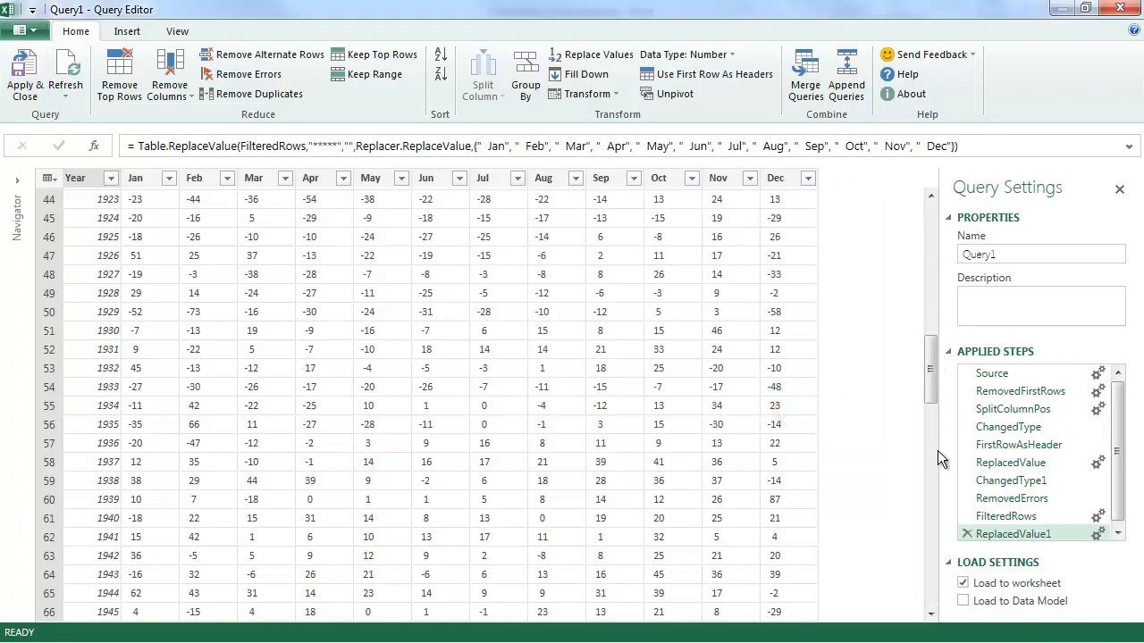
{"action": "left_click_drag", "start_coordinate": [930, 370], "coordinate": [929, 590]}
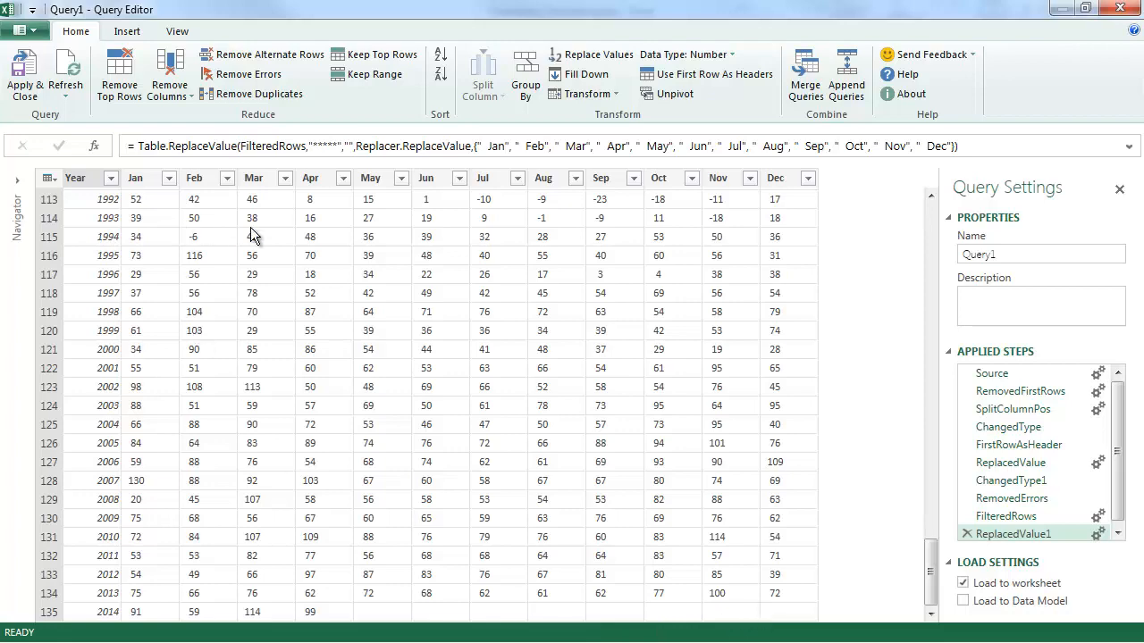
{"action": "left_click", "coordinate": [147, 178]}
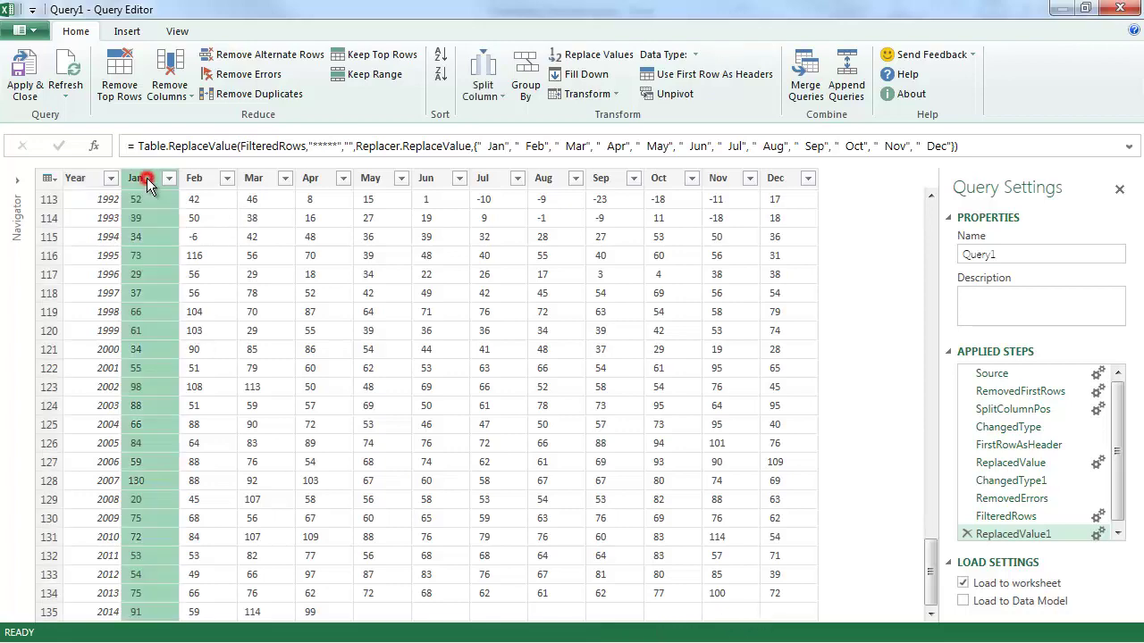
Step: Unpivot the month columns and rename Attribute to Month and Value to TempAnomaly
{"action": "left_click", "coordinate": [783, 179], "text": "shift"}
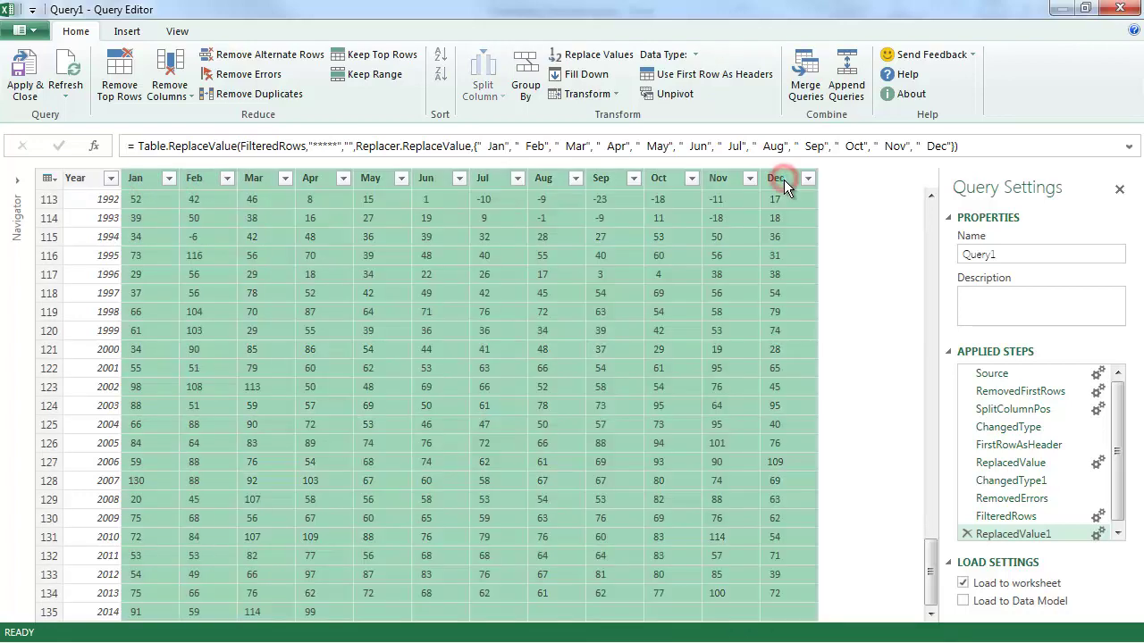
{"action": "left_click", "coordinate": [663, 95]}
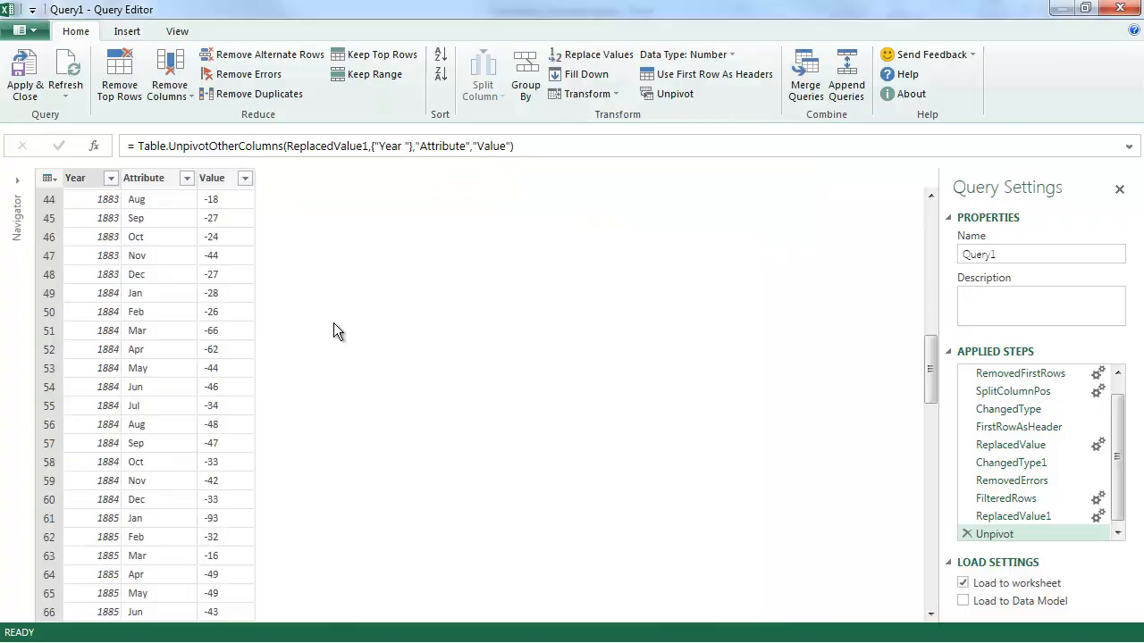
{"action": "double_click", "coordinate": [143, 177]}
{"action": "type", "text": "Month"}
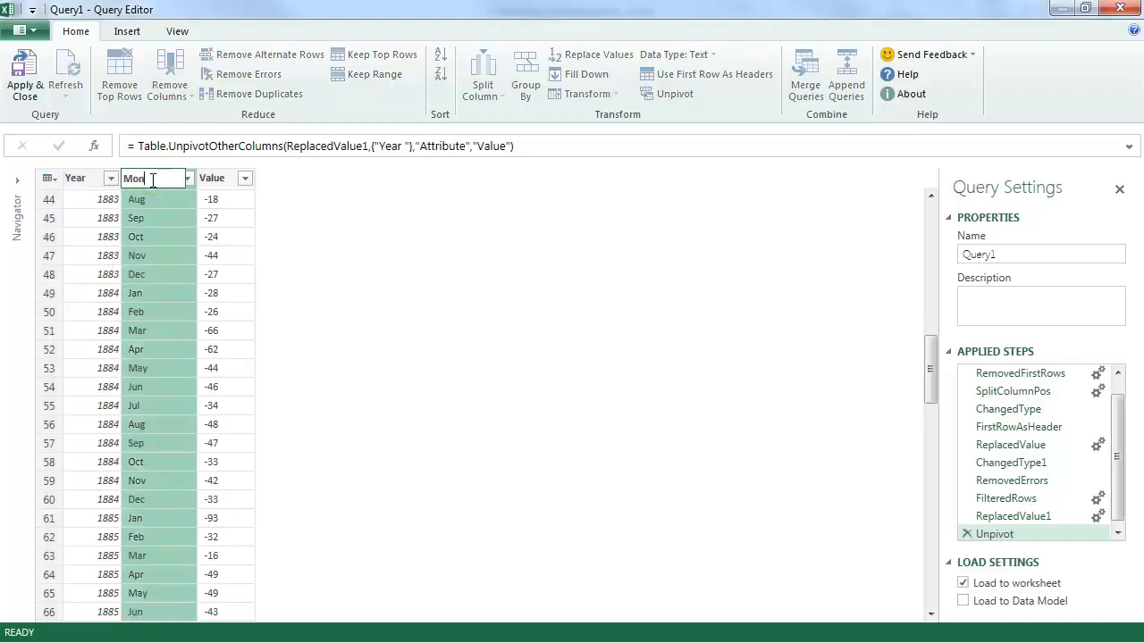
{"action": "key", "text": "Return"}
{"action": "double_click", "coordinate": [194, 178]}
{"action": "type", "text": "Temp"}
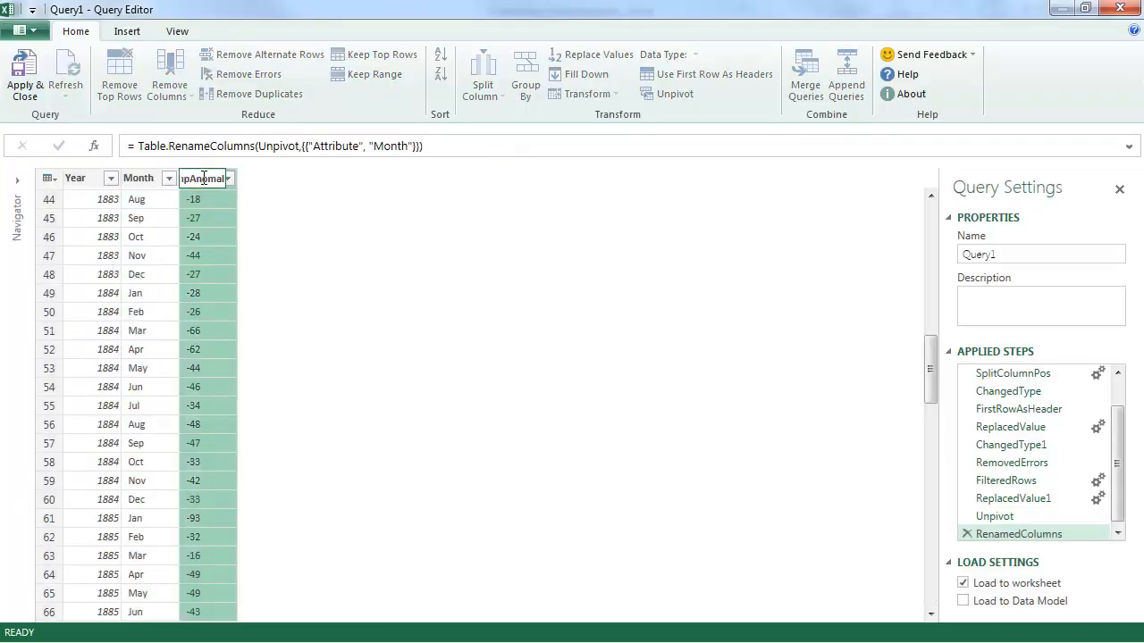
{"action": "key", "text": "Return"}
Step: Name the query TemperatureAnomaly and move to its NASA temperature description
{"action": "double_click", "coordinate": [1007, 254]}
{"action": "key", "text": "BackSpace"}
{"action": "type", "text": "TemperatureAnom"}
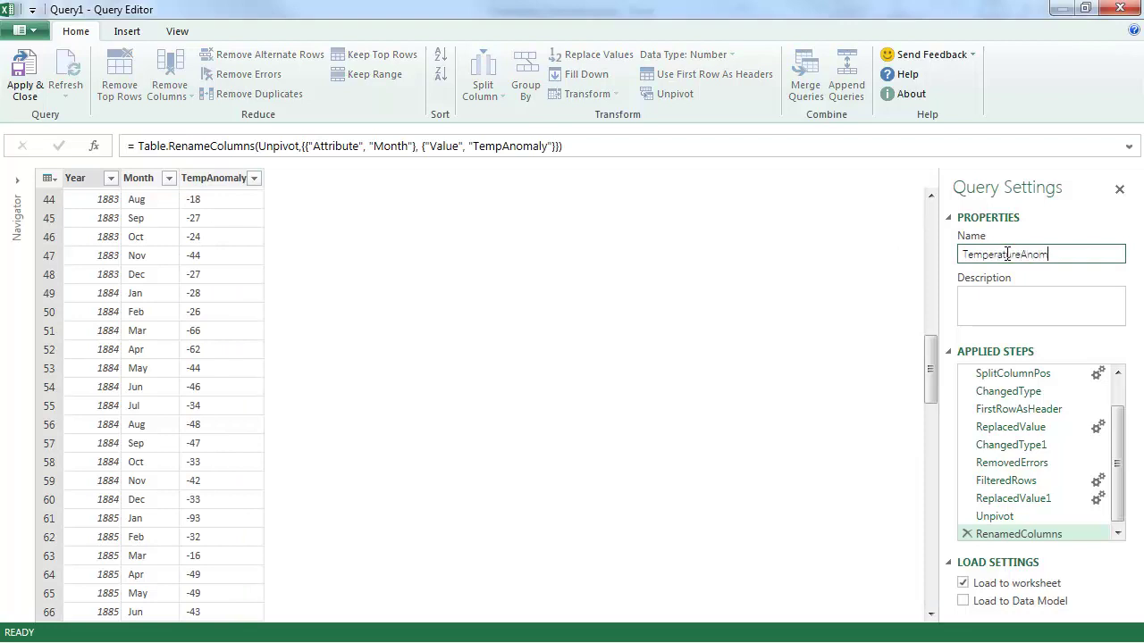
{"action": "type", "text": "aly"}
{"action": "key", "text": "Tab"}
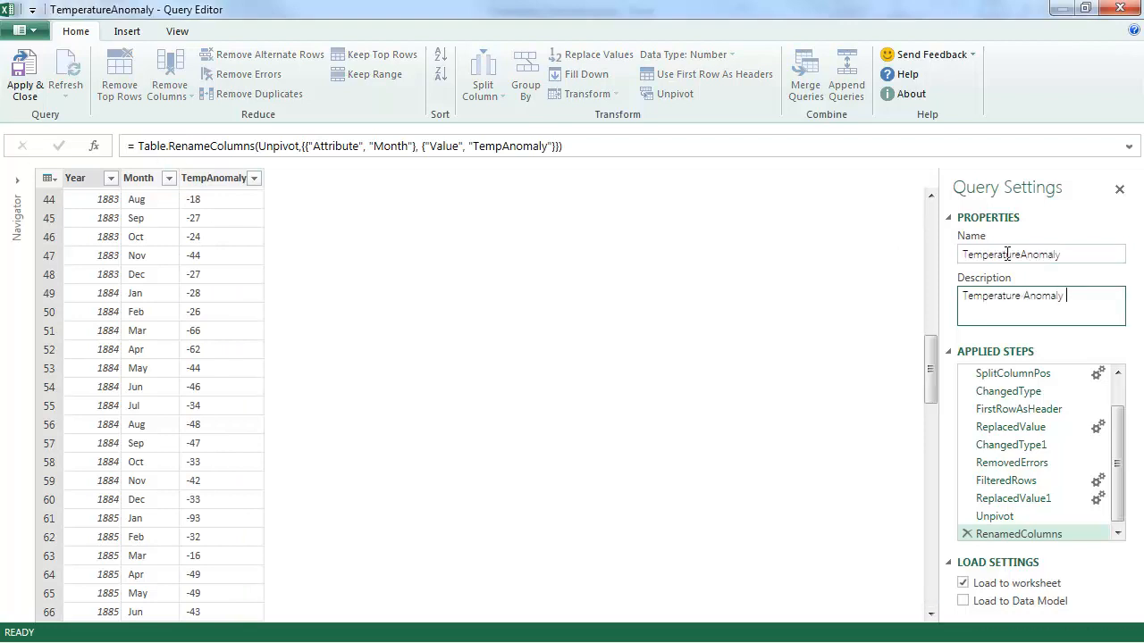
{"action": "type", "text": "for Northern Hemisphere Source: NA"}
{"action": "type", "text": "SA"}
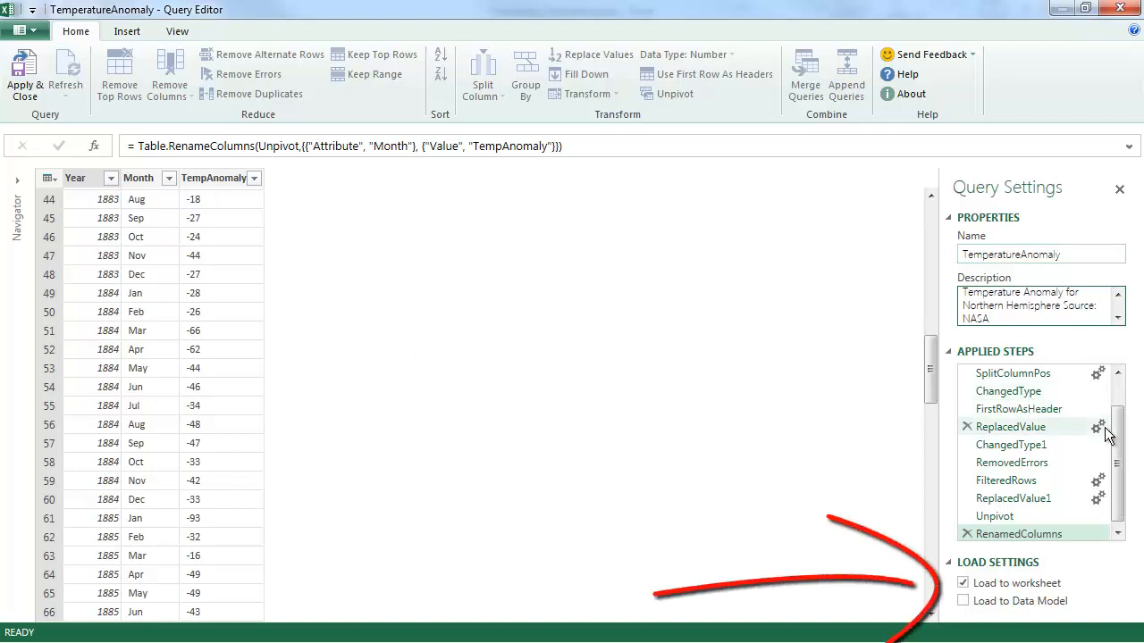
Step: Set the query to load only to the Data Model and apply and close the editor
{"action": "left_click", "coordinate": [963, 583]}
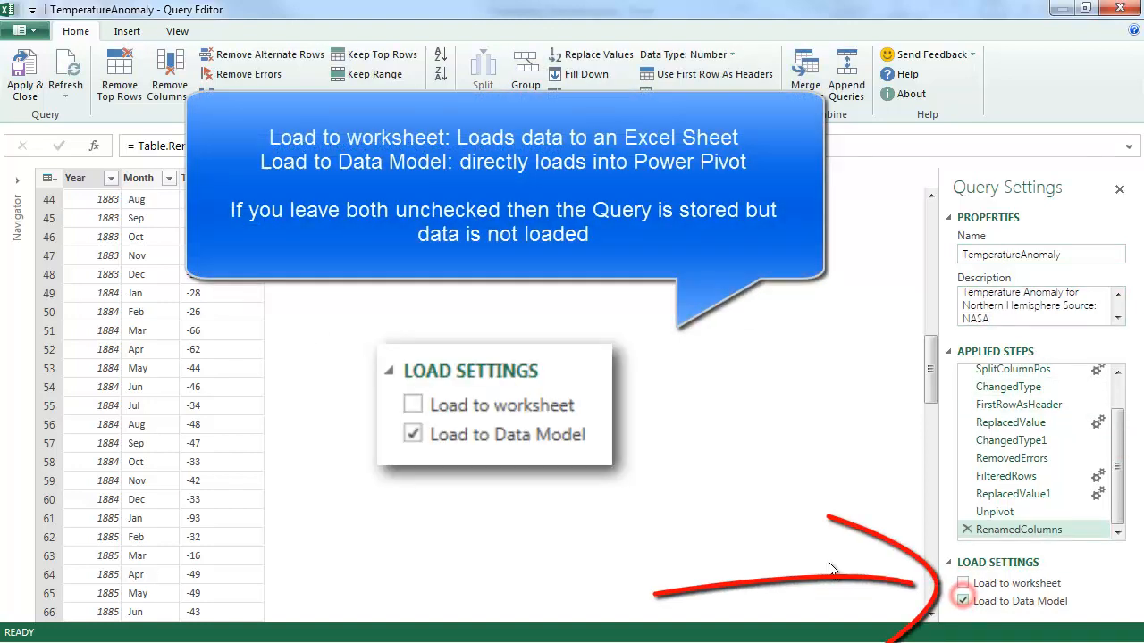
{"action": "left_click", "coordinate": [1081, 255]}
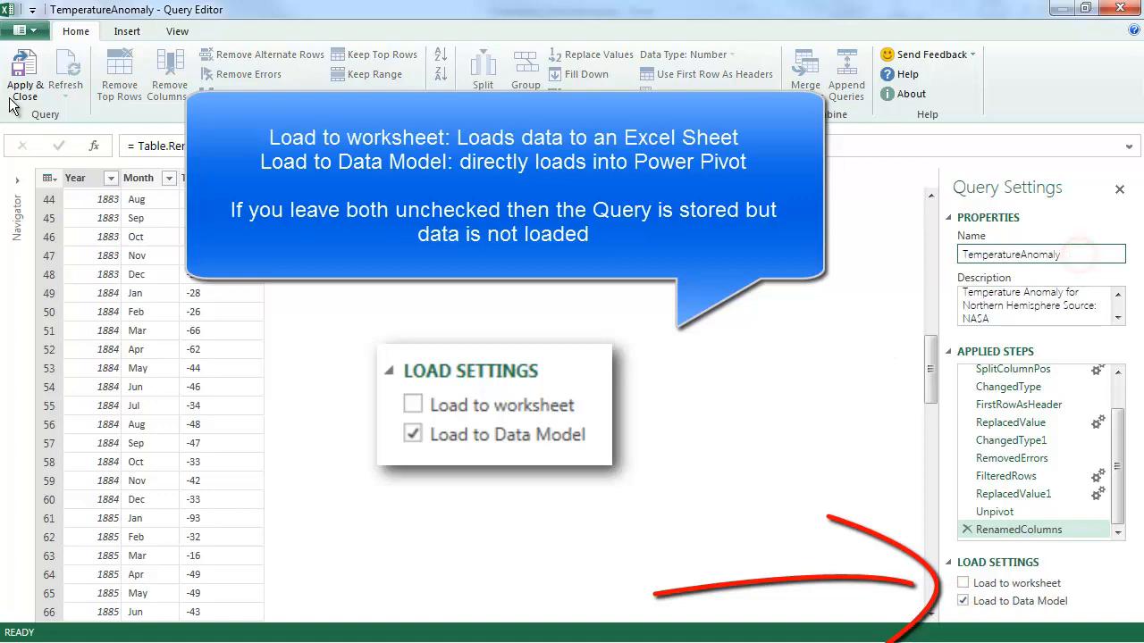
{"action": "left_click", "coordinate": [25, 76]}
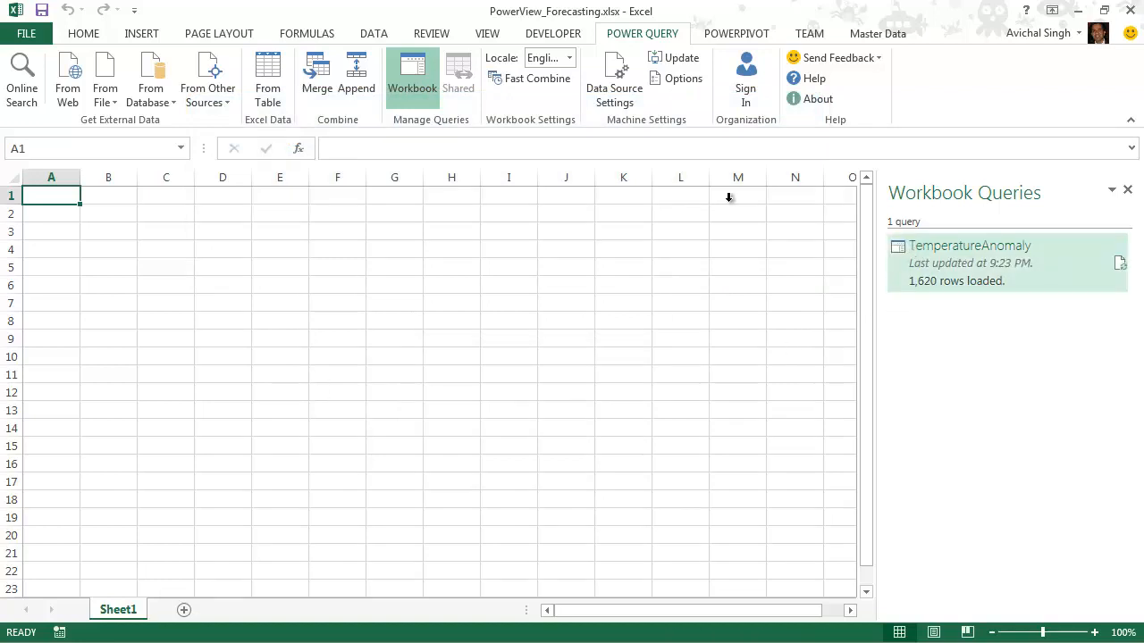
Step: Open the PowerPivot data model window maximized showing the 1,620-row TemperatureAnomaly table
{"action": "left_click", "coordinate": [736, 33]}
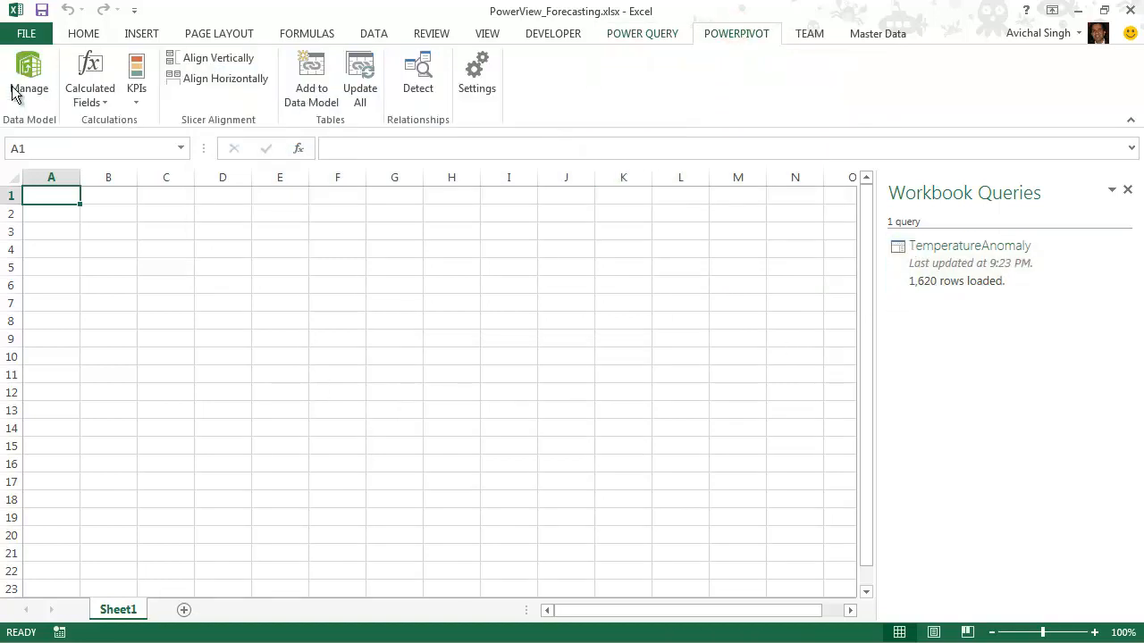
{"action": "left_click", "coordinate": [28, 76]}
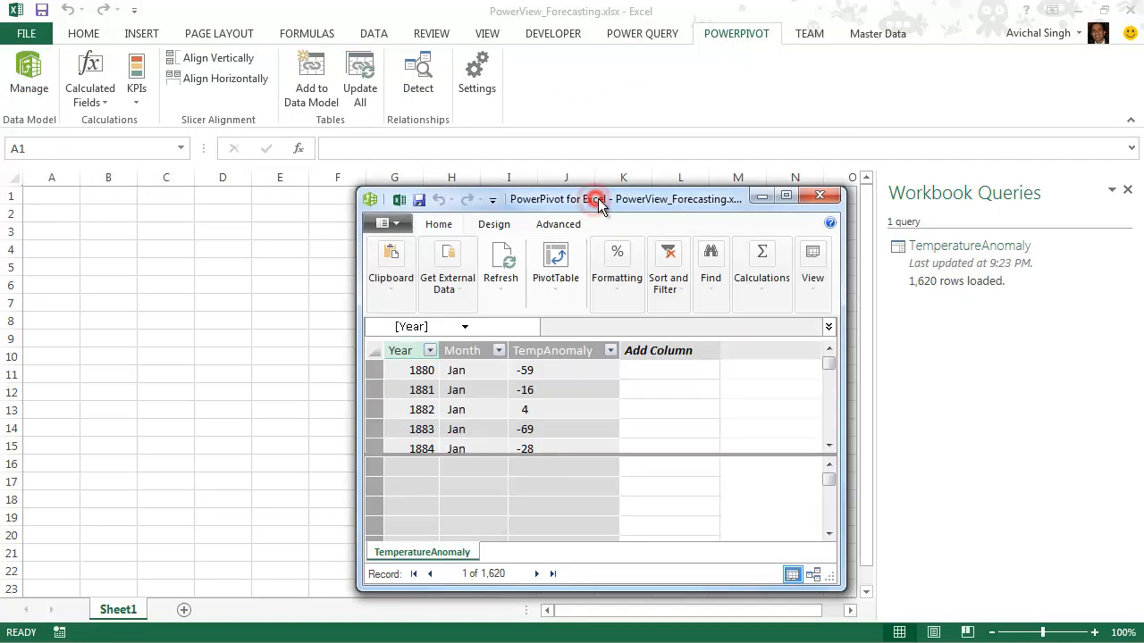
{"action": "double_click", "coordinate": [608, 201]}
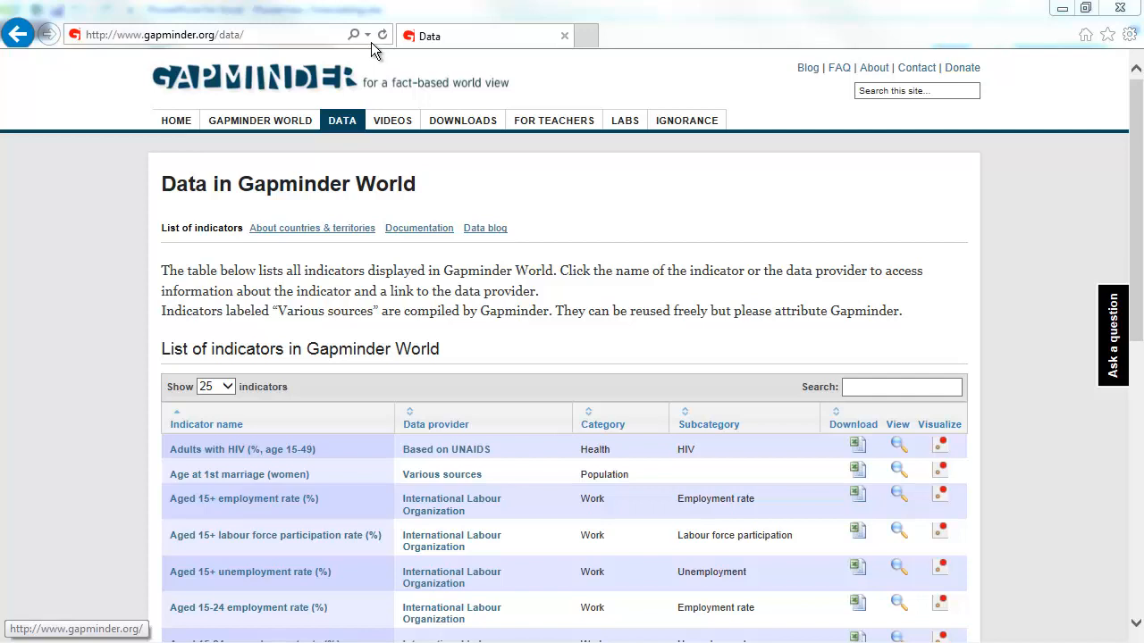
Step: Search Gapminder for Disasters, copy the Drought affected download link, and return to Excel
{"action": "left_click", "coordinate": [850, 386]}
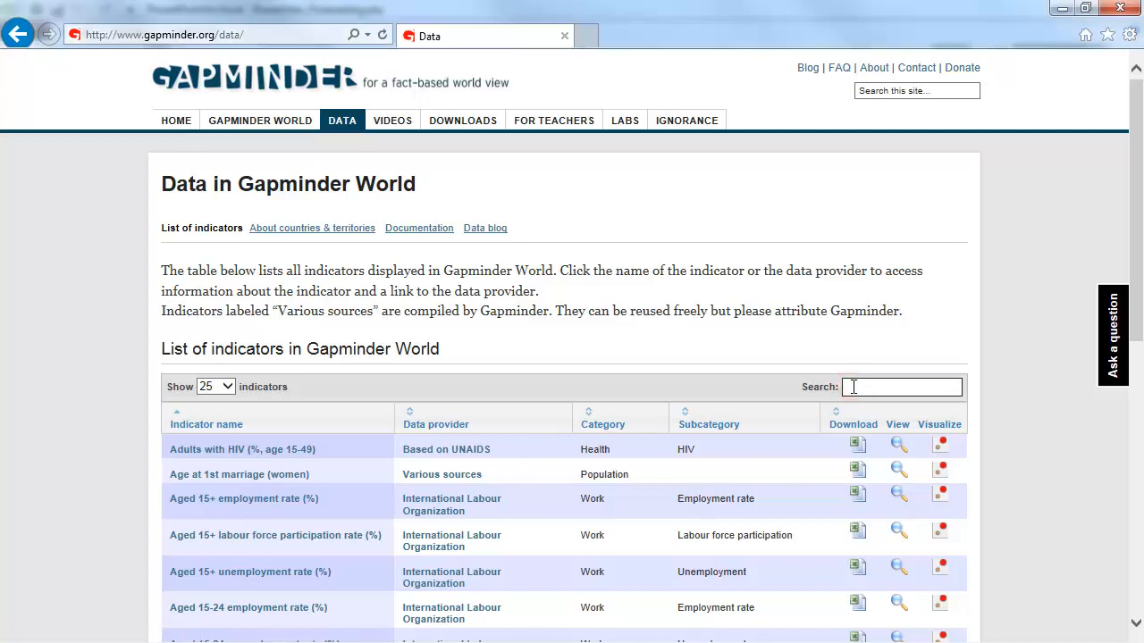
{"action": "type", "text": "Disasters"}
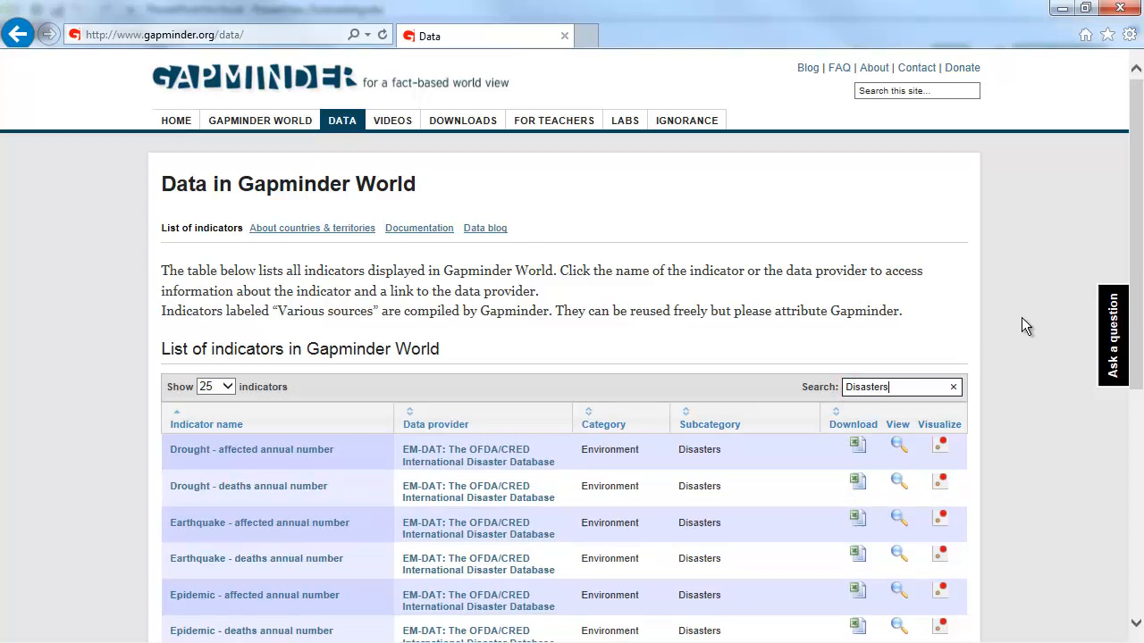
{"action": "scroll", "coordinate": [1010, 318], "scroll_direction": "down", "scroll_amount": 1}
{"action": "scroll", "coordinate": [992, 318], "scroll_direction": "down", "scroll_amount": 1}
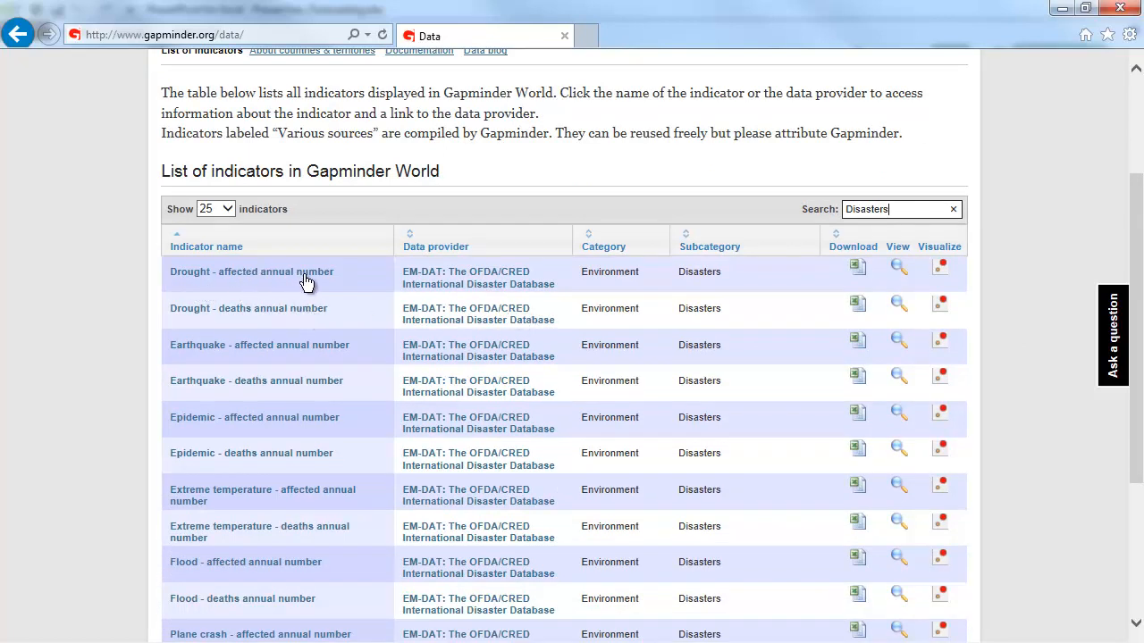
{"action": "right_click", "coordinate": [858, 271]}
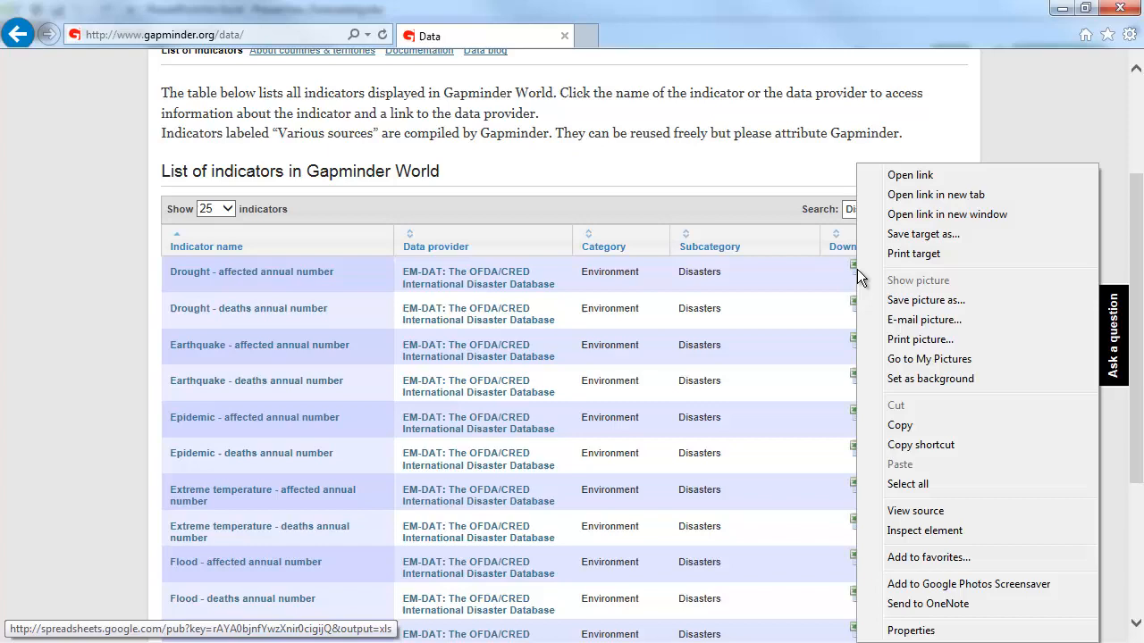
{"action": "left_click", "coordinate": [920, 445]}
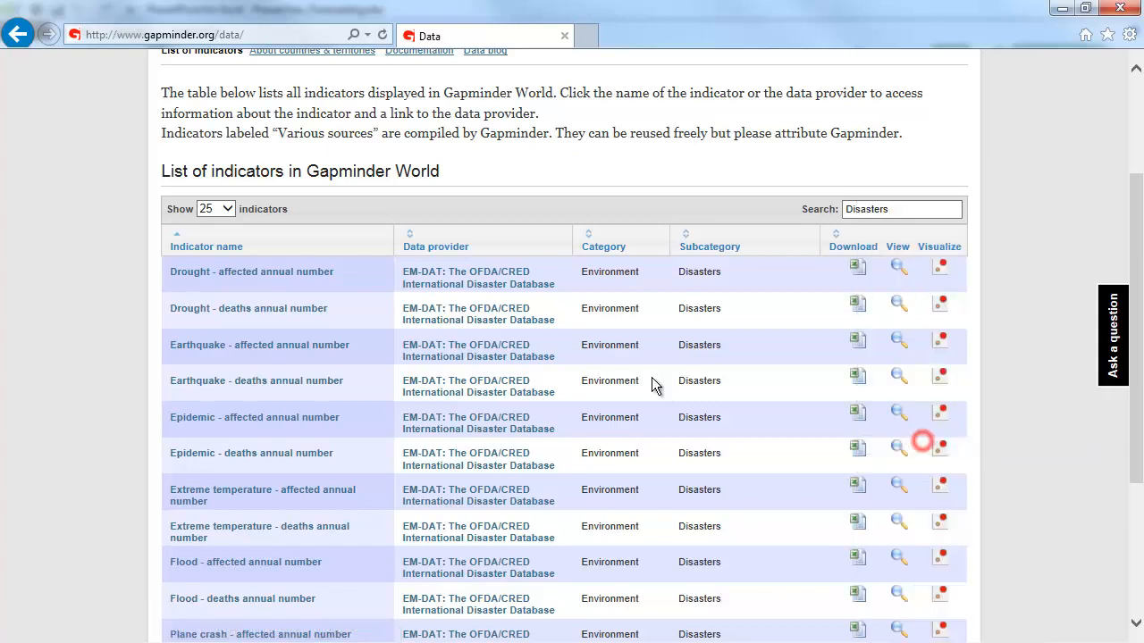
{"action": "key", "text": "alt+Tab"}
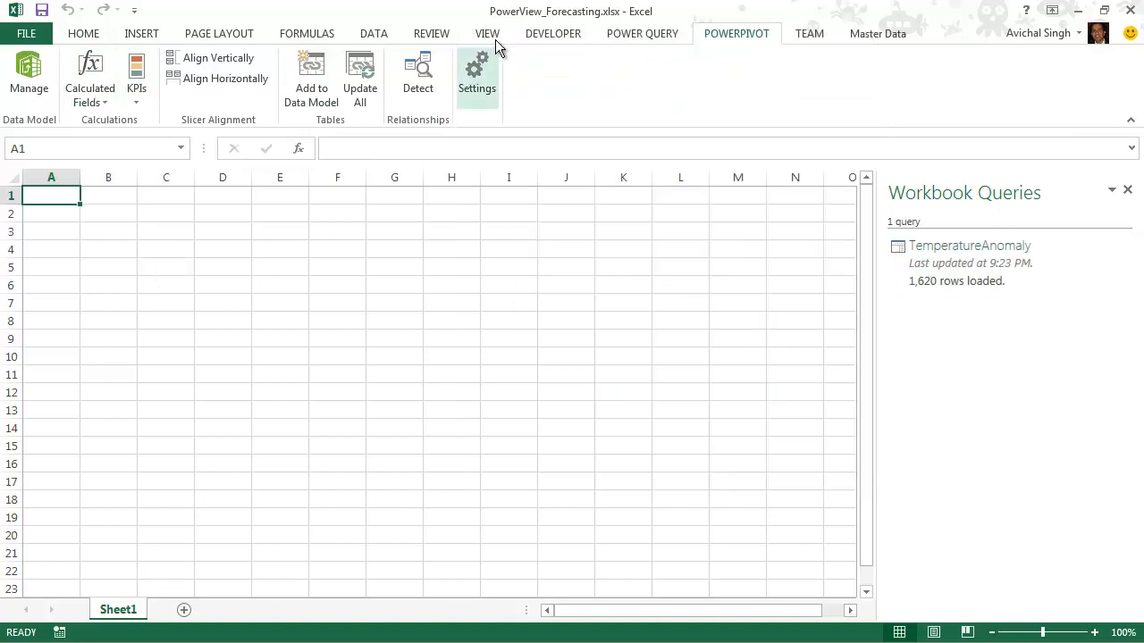
Step: Start a Power Query From Web query using the pasted drought spreadsheet URL
{"action": "left_click", "coordinate": [642, 33]}
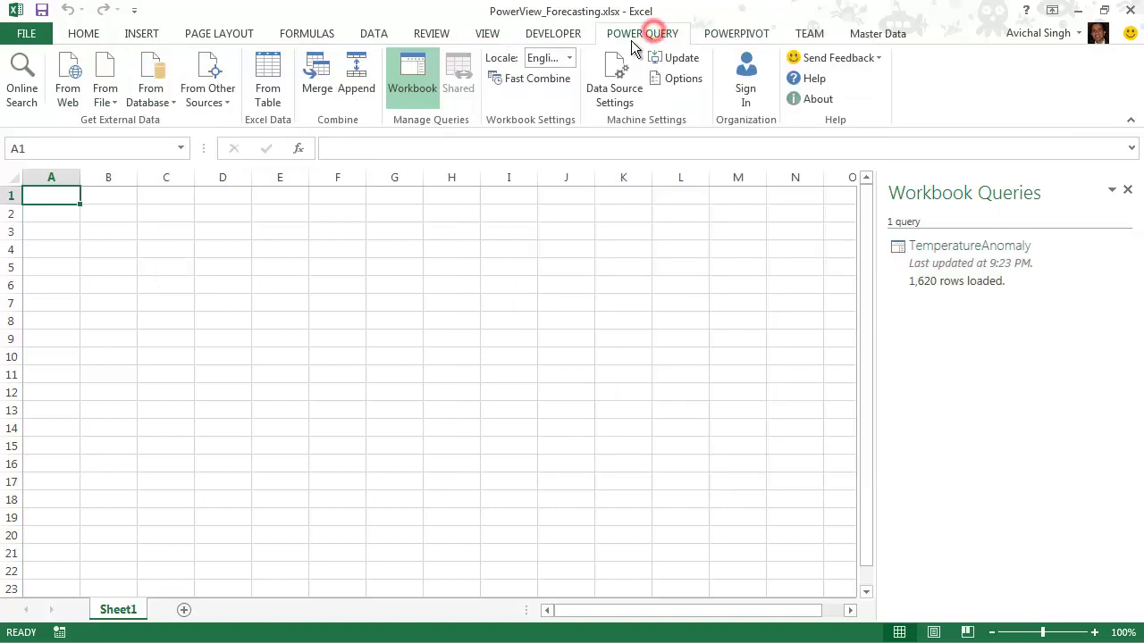
{"action": "left_click", "coordinate": [68, 90]}
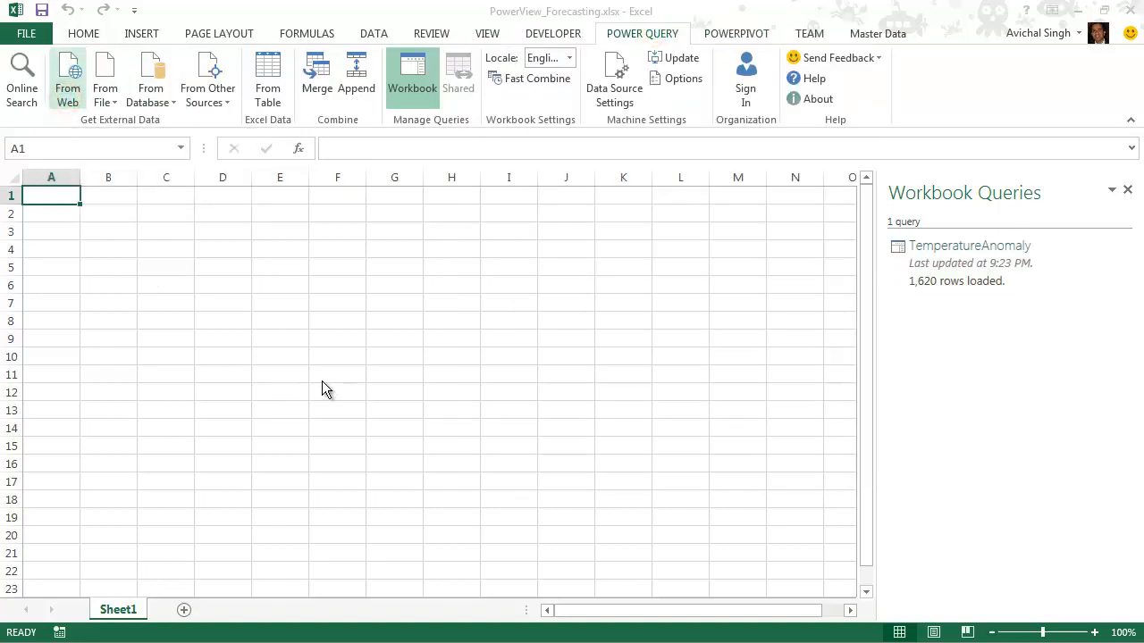
{"action": "key", "text": "ctrl+v"}
{"action": "key", "text": "Home"}
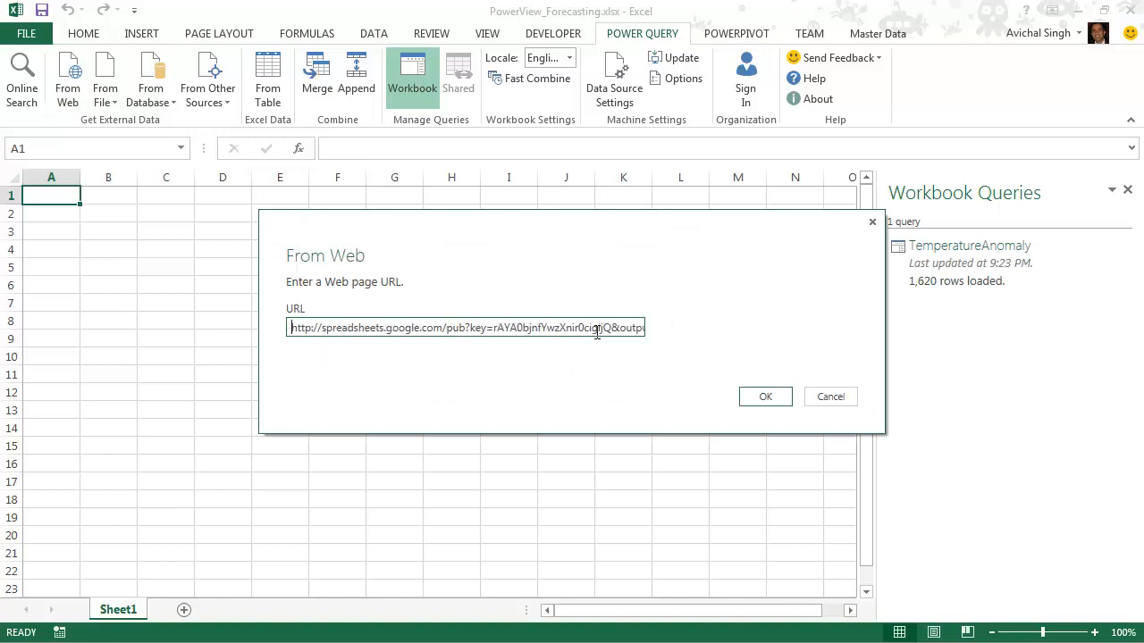
{"action": "key", "text": "End"}
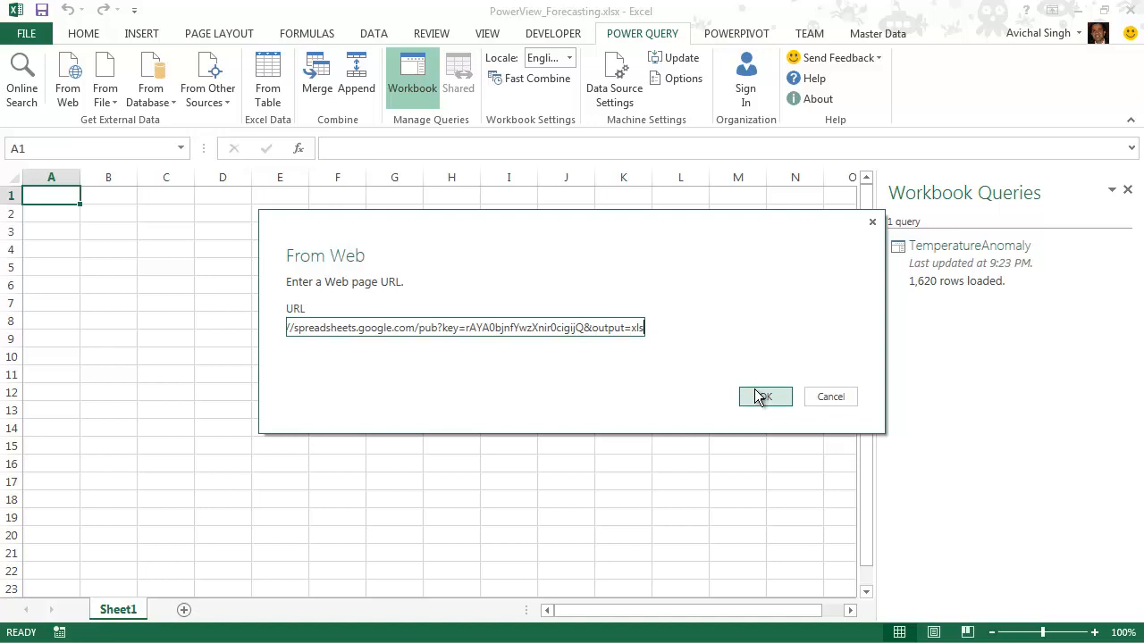
{"action": "left_click", "coordinate": [765, 397]}
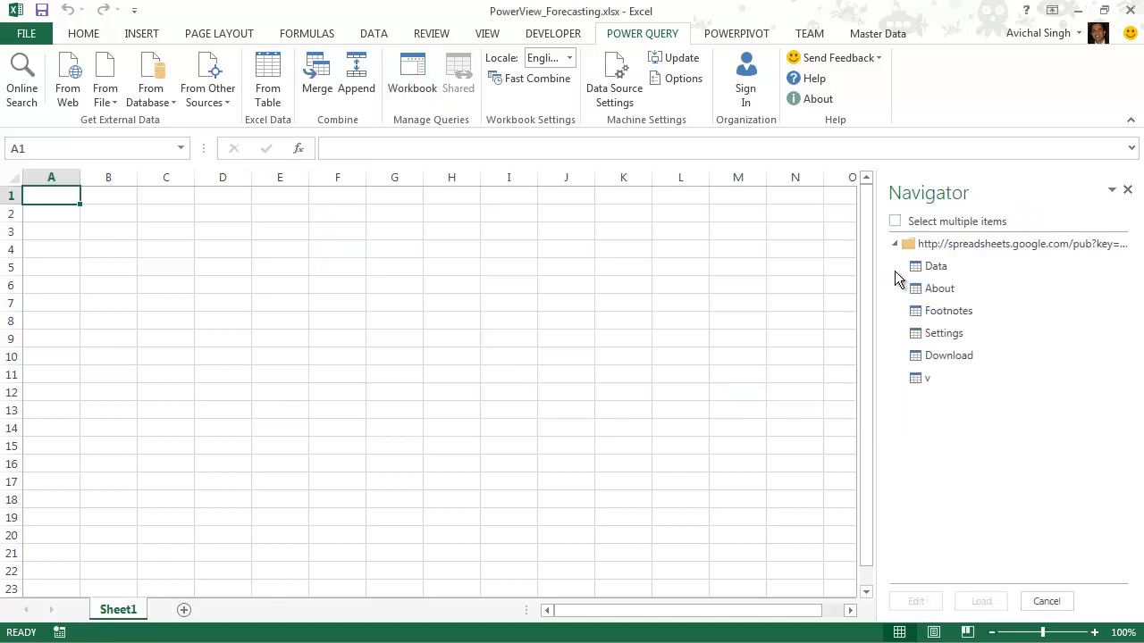
Step: Choose the Data table in the Navigator and load it into the Query Editor
{"action": "left_click", "coordinate": [935, 266]}
{"action": "mouse_move", "coordinate": [935, 266]}
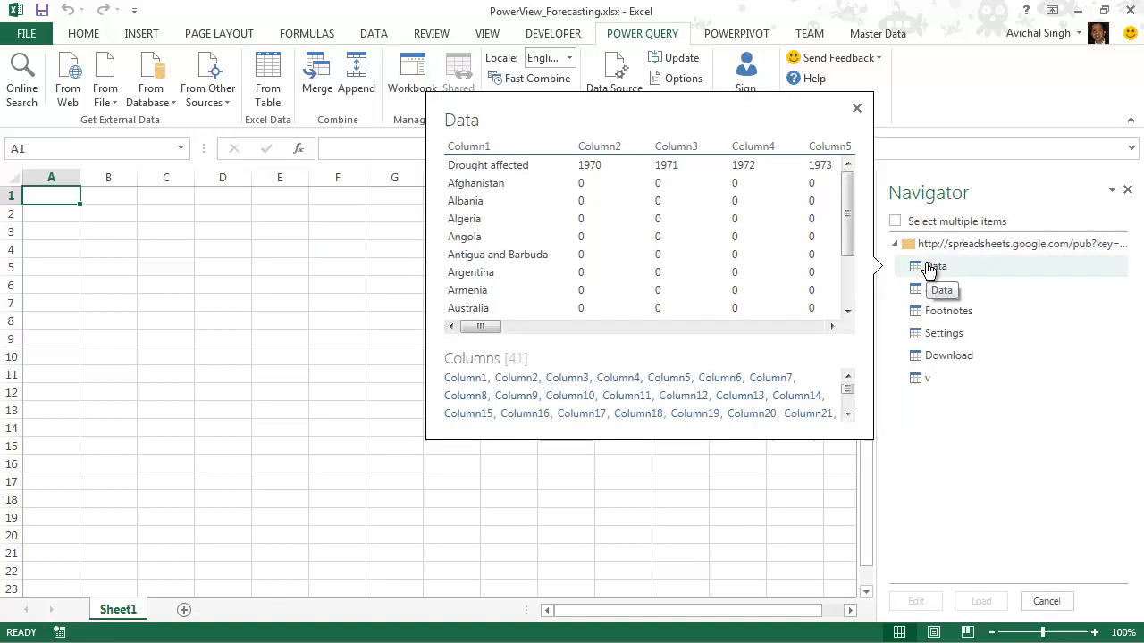
{"action": "left_click", "coordinate": [935, 266]}
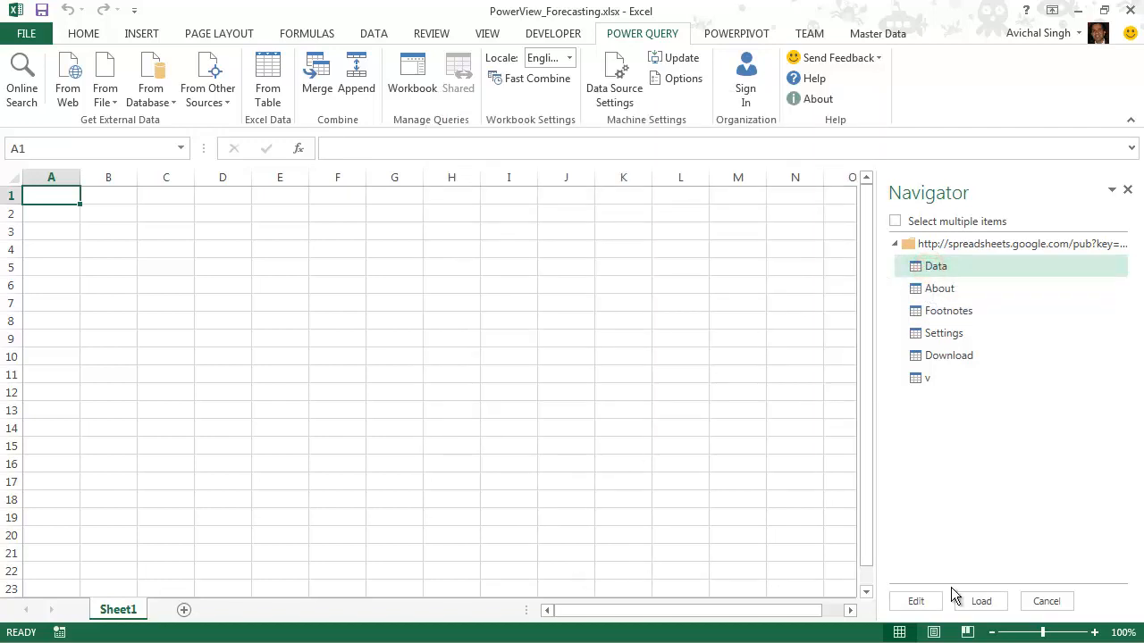
{"action": "left_click", "coordinate": [917, 600]}
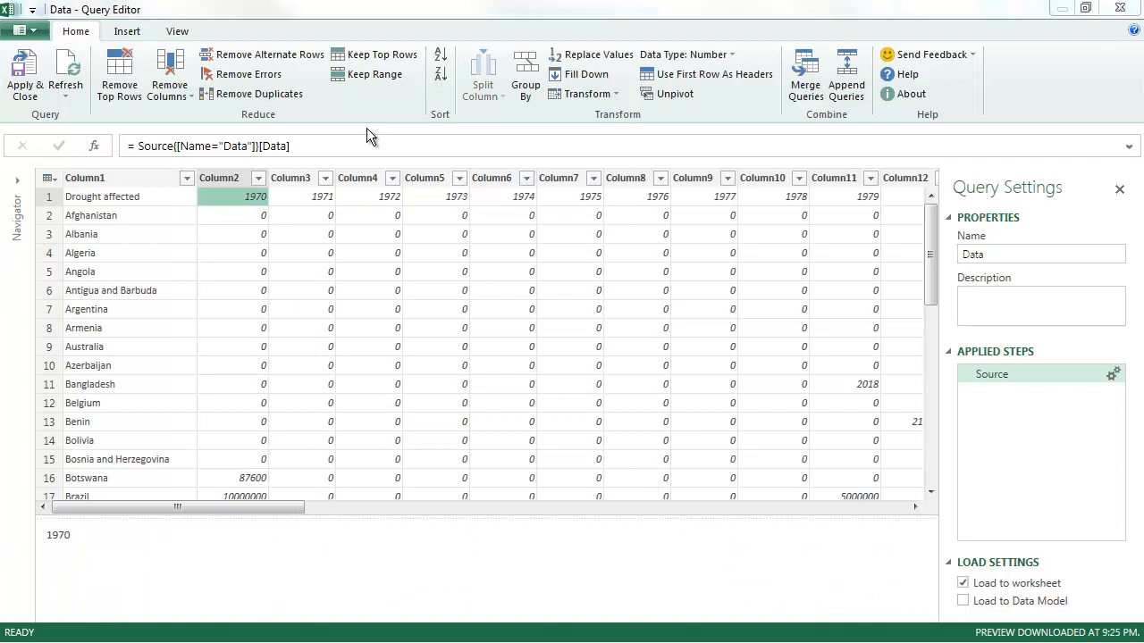
Step: Promote the first row to headers and remove the empty Column41
{"action": "left_click", "coordinate": [701, 75]}
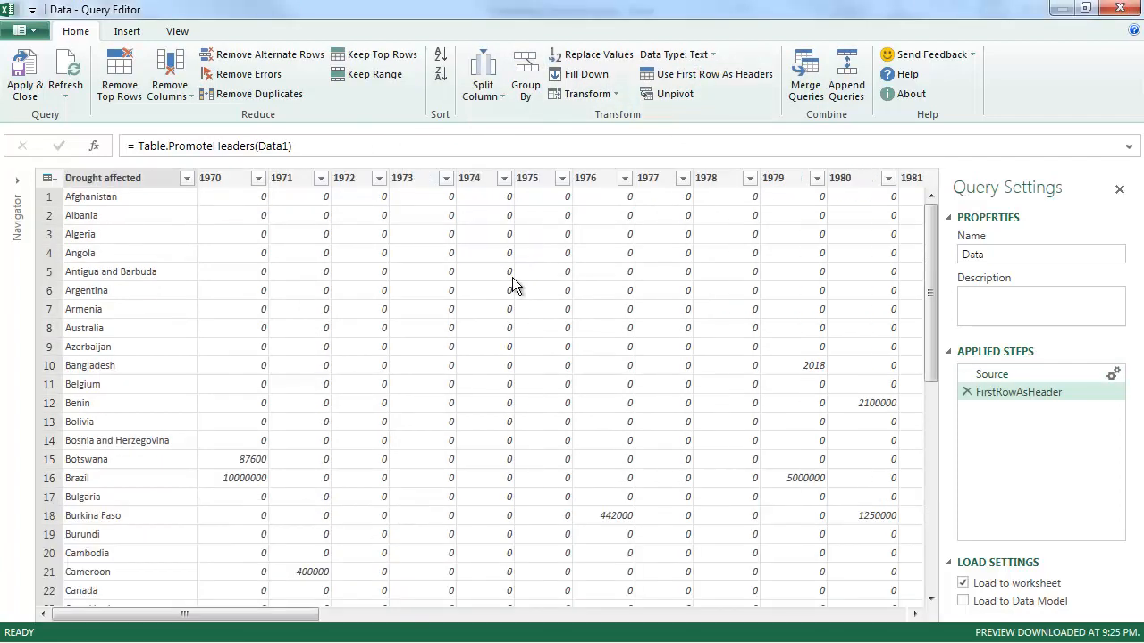
{"action": "left_click", "coordinate": [221, 180]}
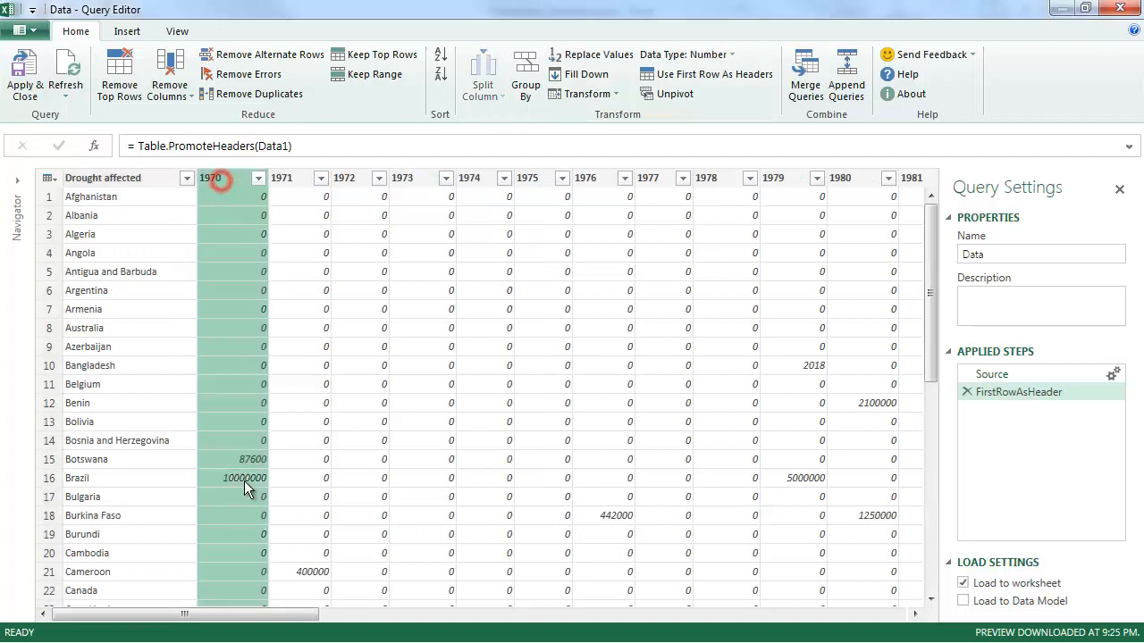
{"action": "left_click_drag", "start_coordinate": [262, 621], "coordinate": [849, 616]}
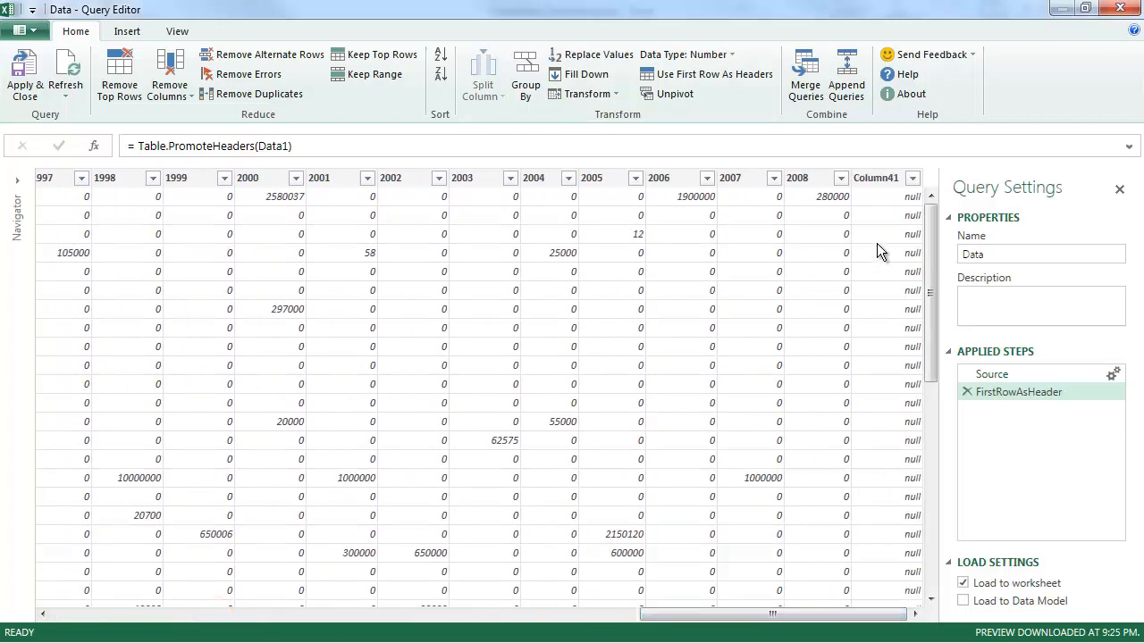
{"action": "left_click", "coordinate": [872, 177]}
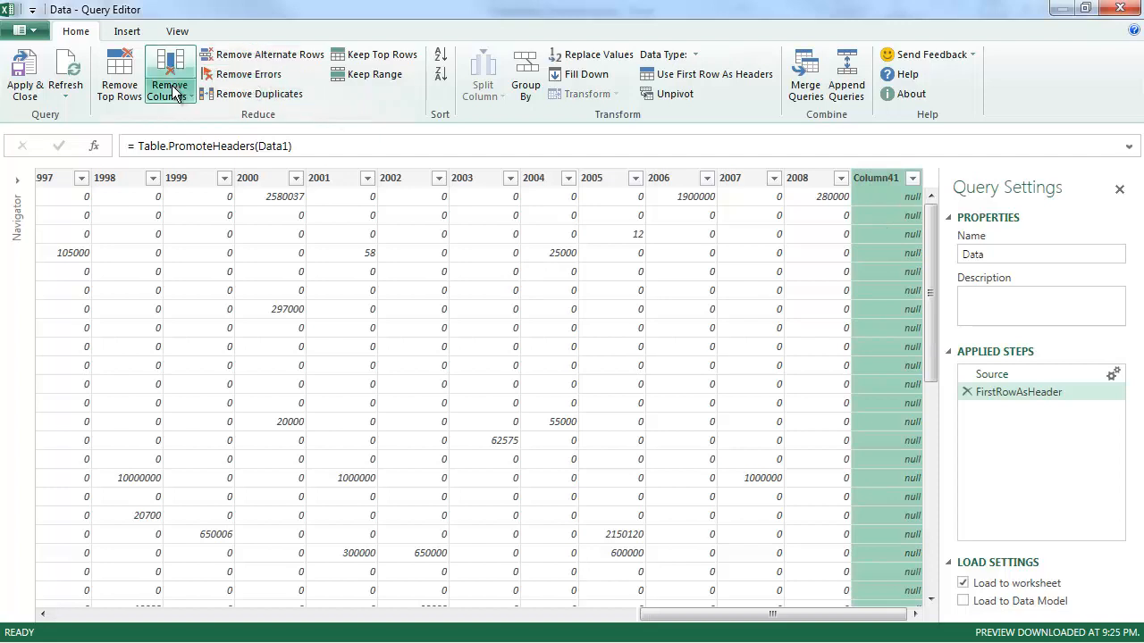
{"action": "left_click", "coordinate": [170, 76]}
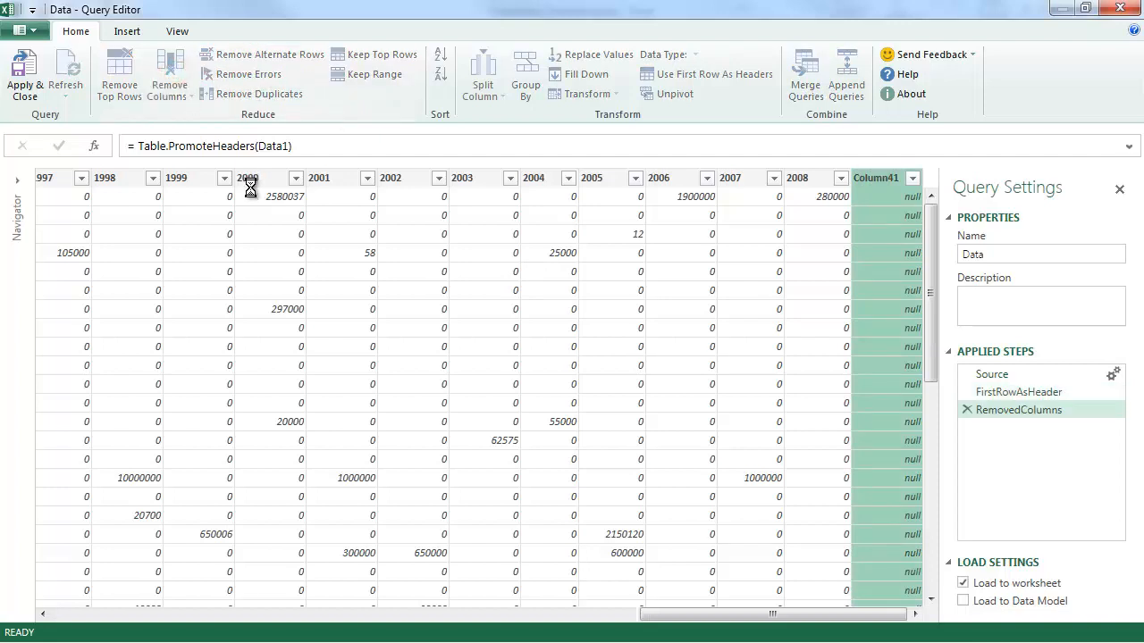
Step: Unpivot the year columns 1970 through 2008 into attribute/value rows
{"action": "left_click", "coordinate": [143, 613]}
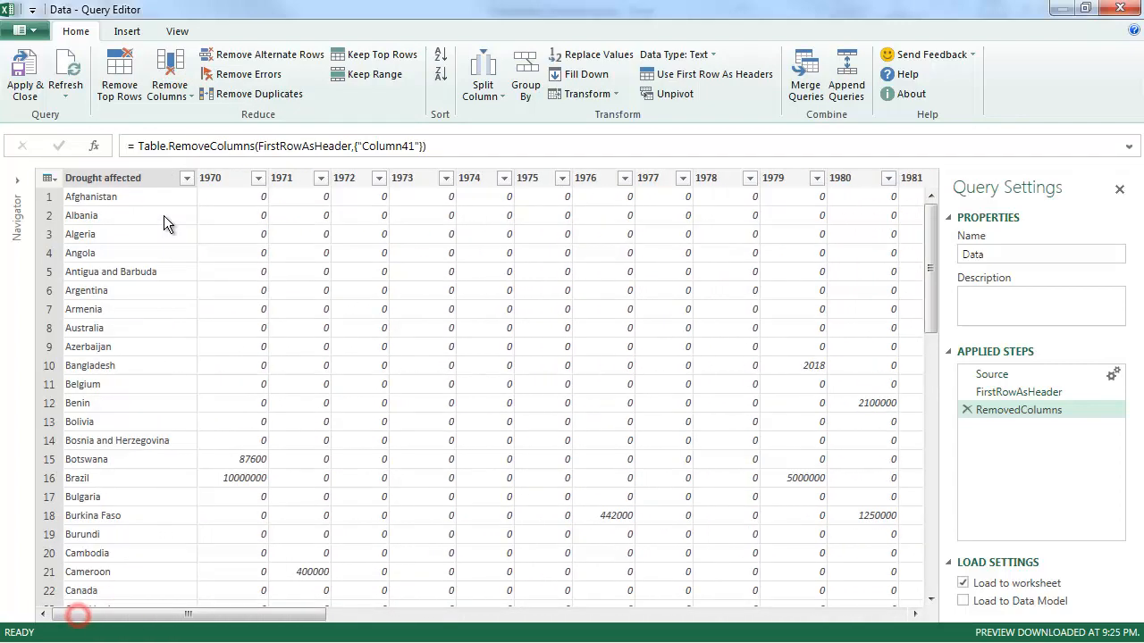
{"action": "left_click", "coordinate": [224, 178]}
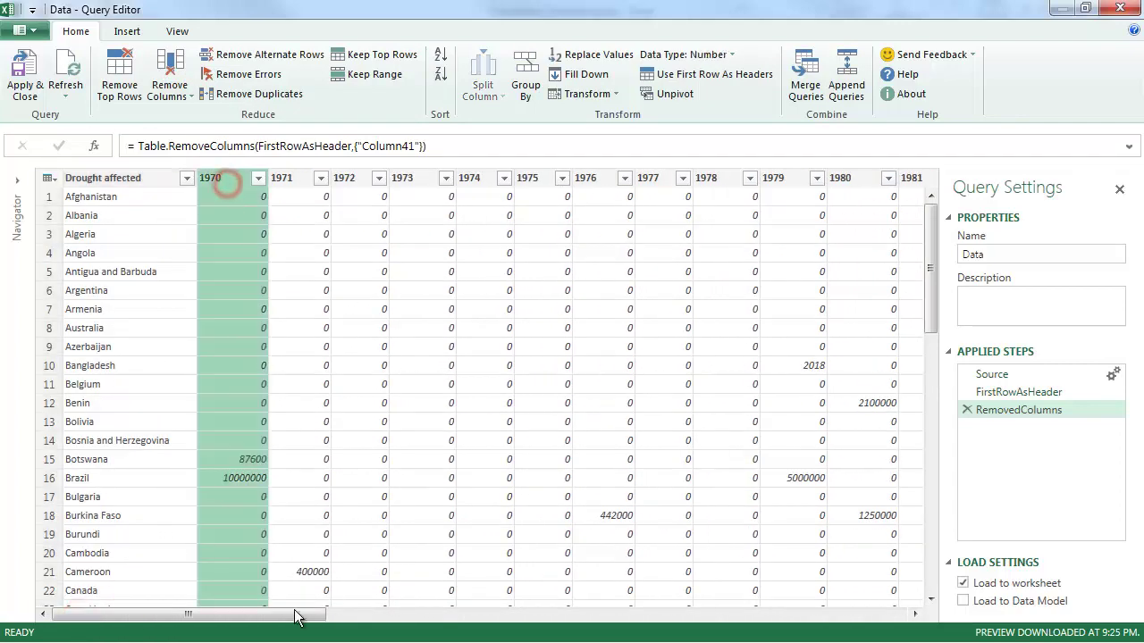
{"action": "left_click", "coordinate": [833, 615]}
{"action": "left_click", "coordinate": [871, 178], "text": "shift"}
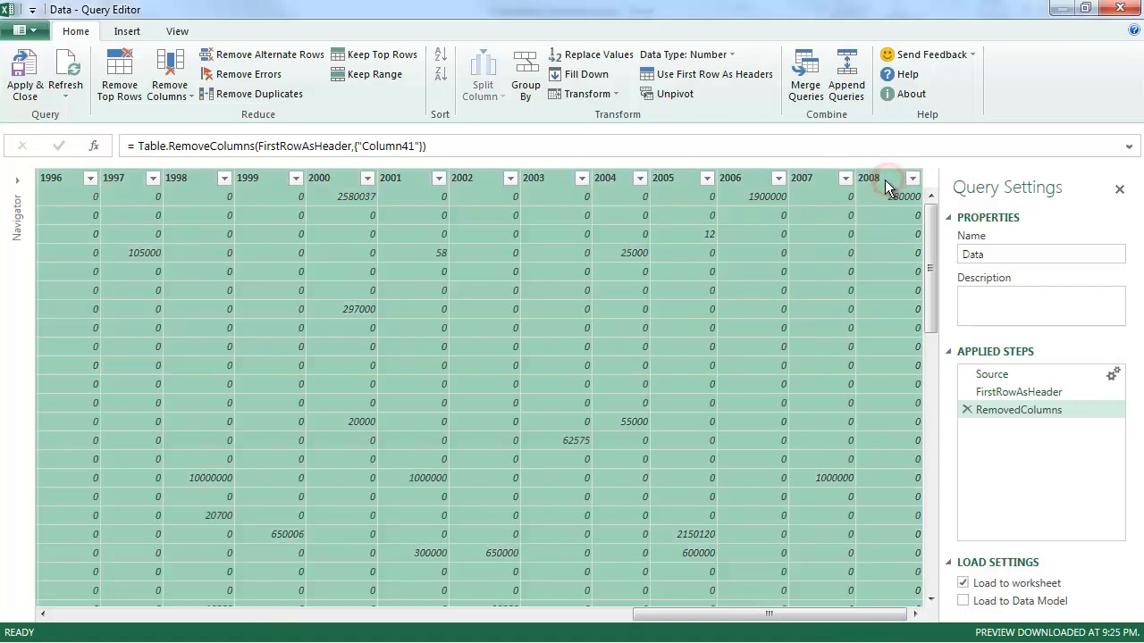
{"action": "left_click", "coordinate": [669, 96]}
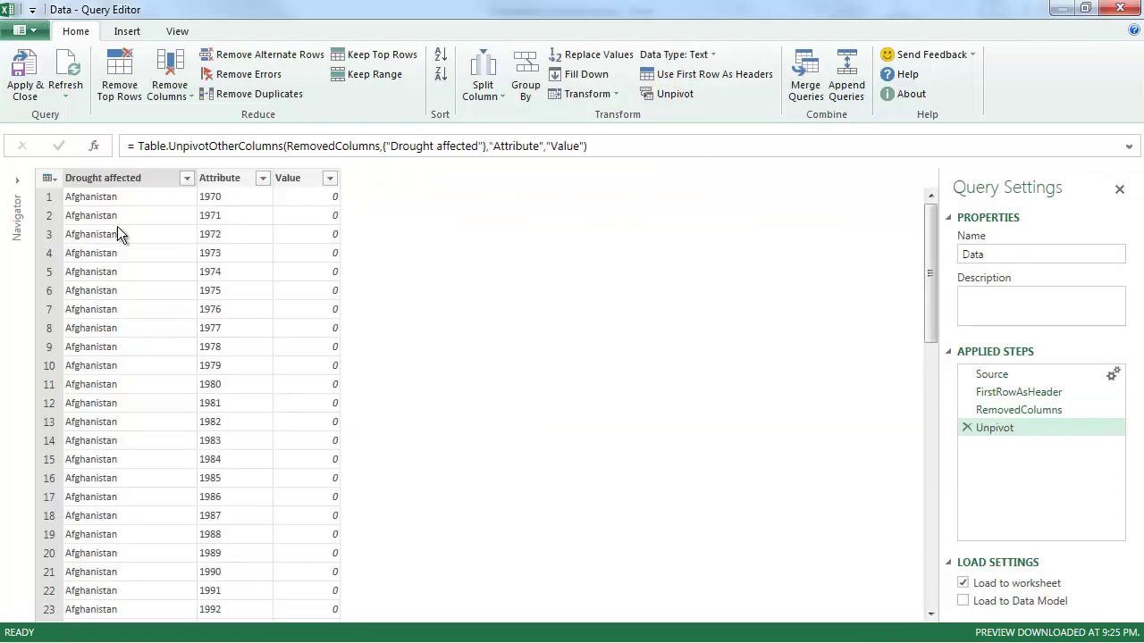
Step: Rename Drought affected to Country and Attribute to Year
{"action": "left_click", "coordinate": [110, 178]}
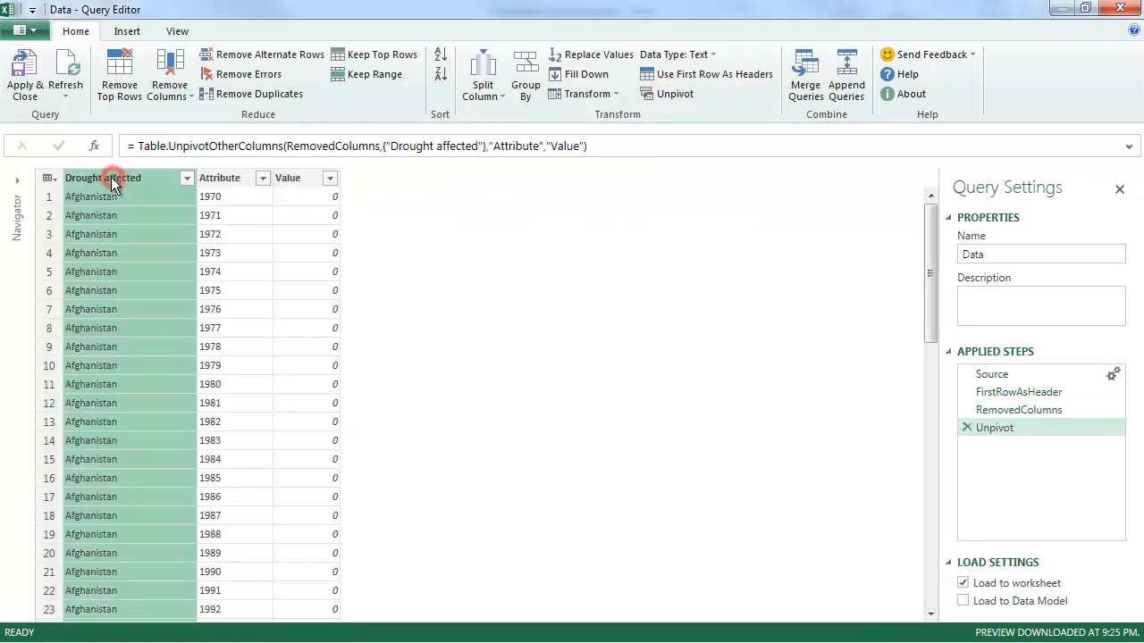
{"action": "double_click", "coordinate": [91, 178]}
{"action": "type", "text": "Country"}
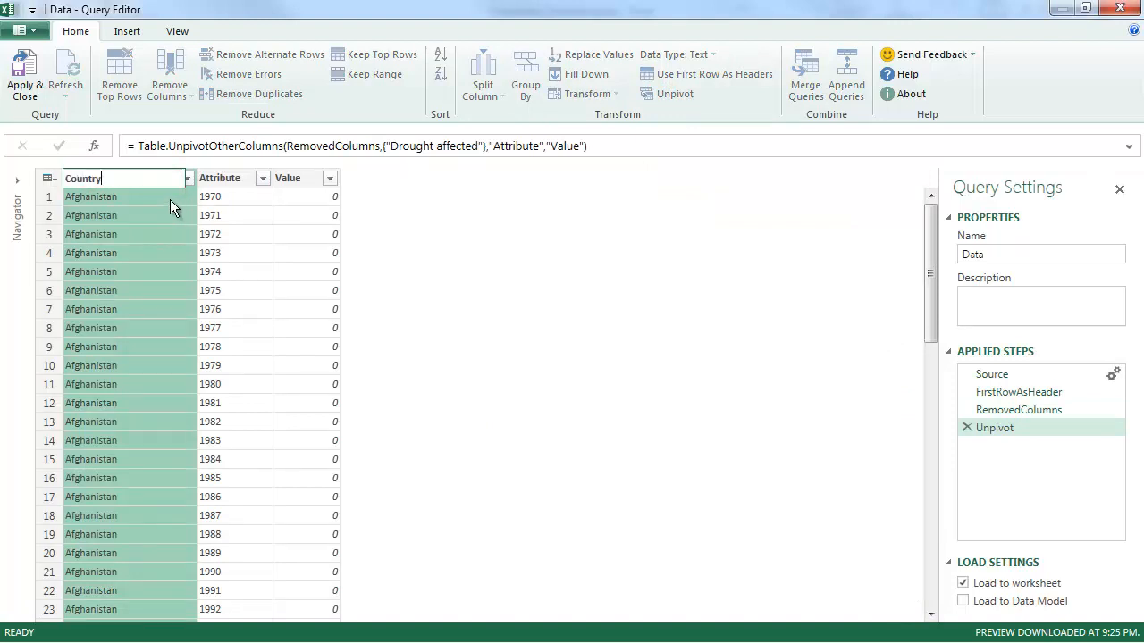
{"action": "key", "text": "Return"}
{"action": "double_click", "coordinate": [170, 178]}
{"action": "type", "text": "Year"}
{"action": "key", "text": "Return"}
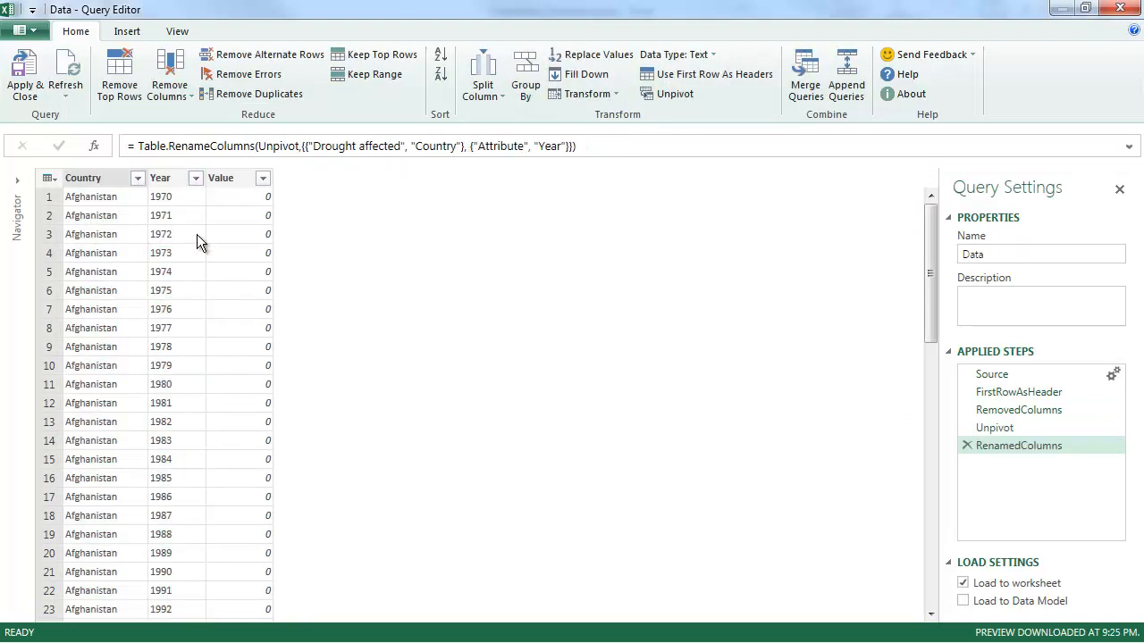
{"action": "right_click", "coordinate": [164, 181]}
Step: Insert a custom column ValueType with the formula "Drought Affected"
{"action": "left_click", "coordinate": [259, 424]}
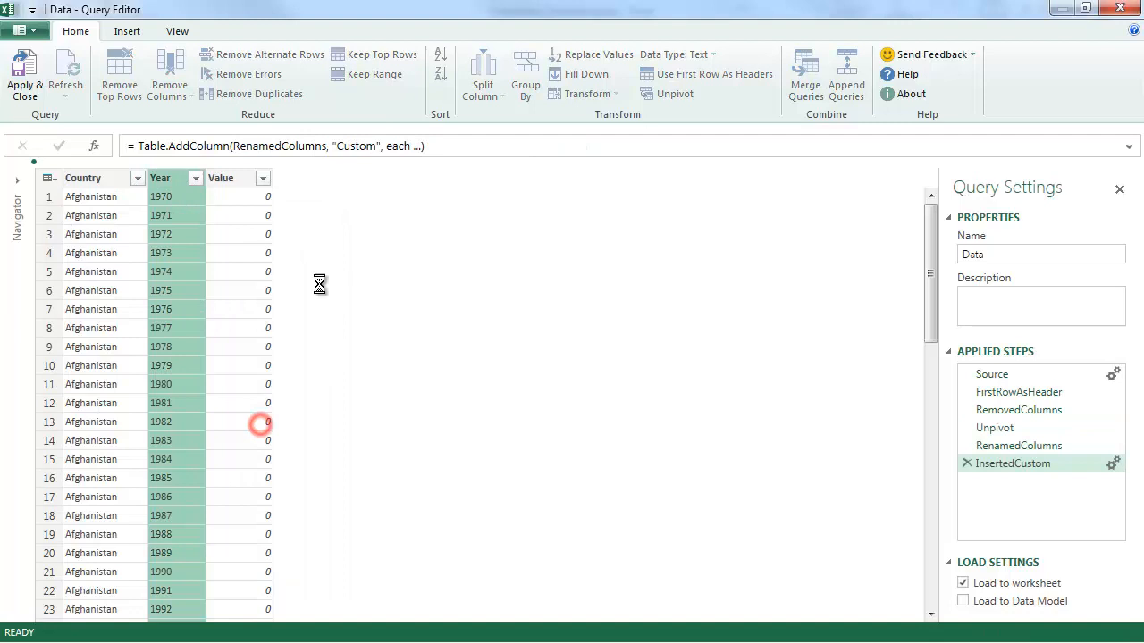
{"action": "double_click", "coordinate": [337, 228]}
{"action": "key", "text": "BackSpace"}
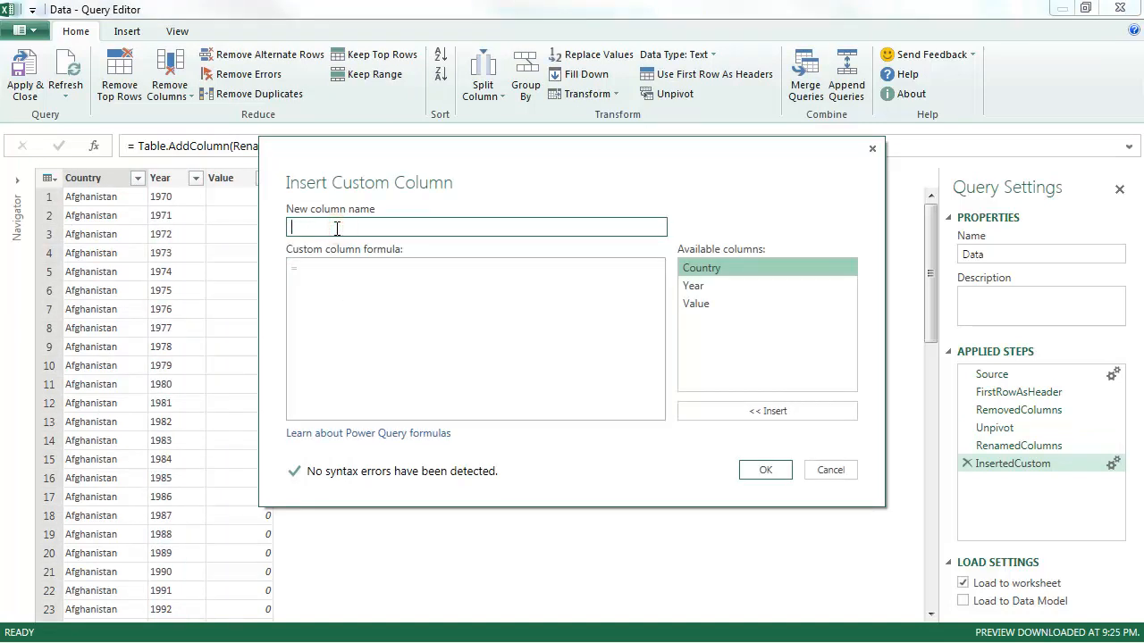
{"action": "type", "text": "ValueType"}
{"action": "left_click", "coordinate": [308, 264]}
{"action": "type", "text": "\"Drought Affected"}
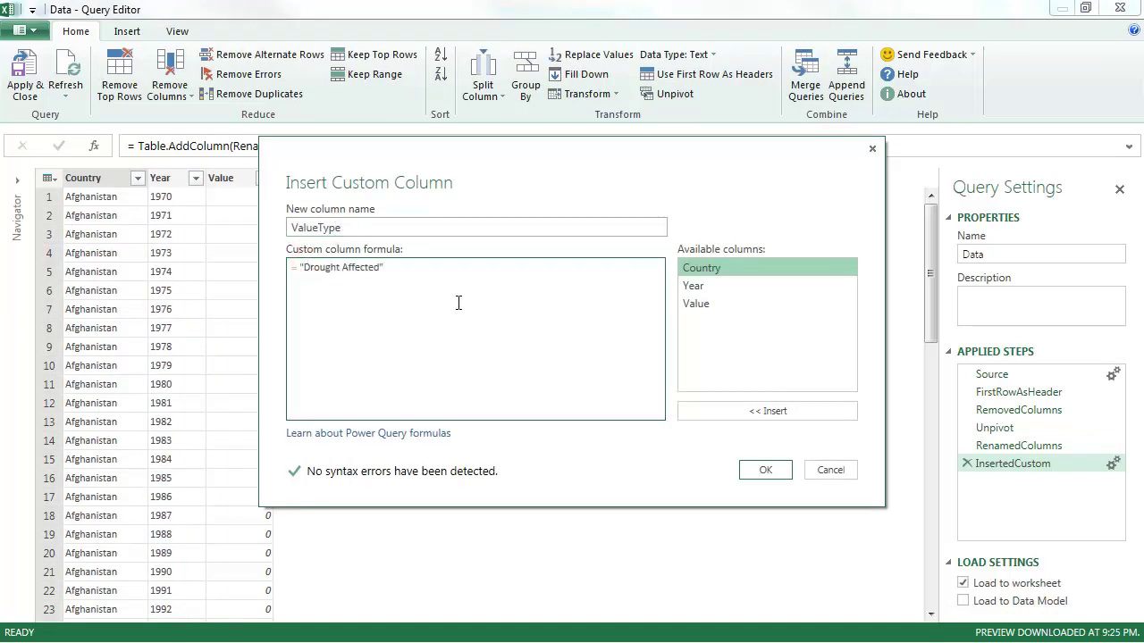
{"action": "left_click", "coordinate": [755, 466]}
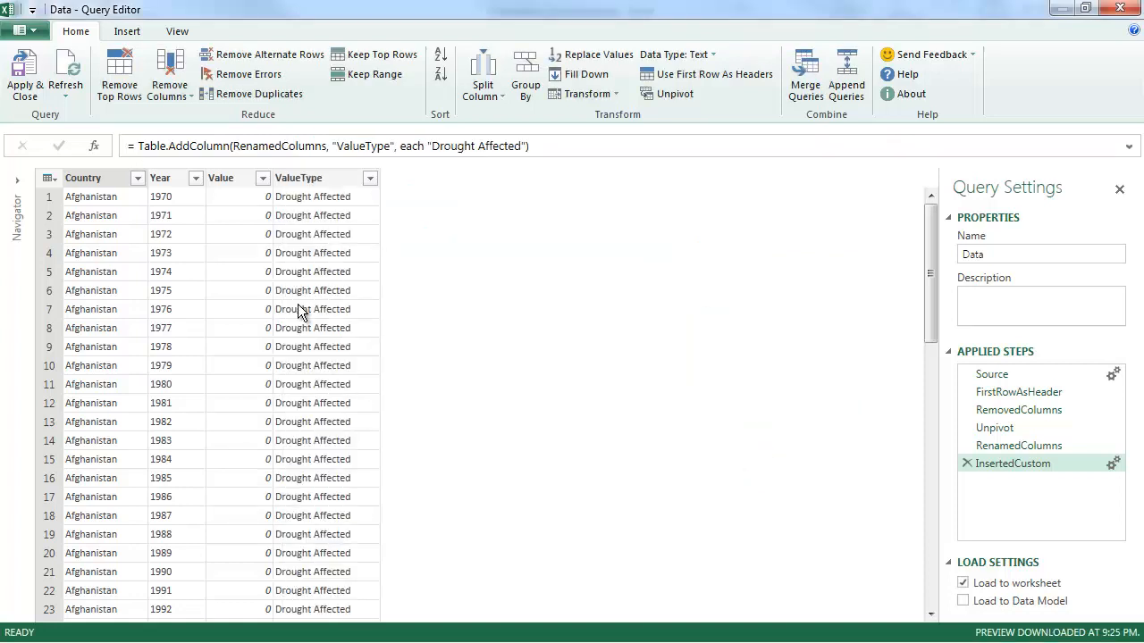
Step: Rename the query Data01_Drought and add its description
{"action": "left_click", "coordinate": [1001, 255]}
{"action": "type", "text": "01_Drought"}
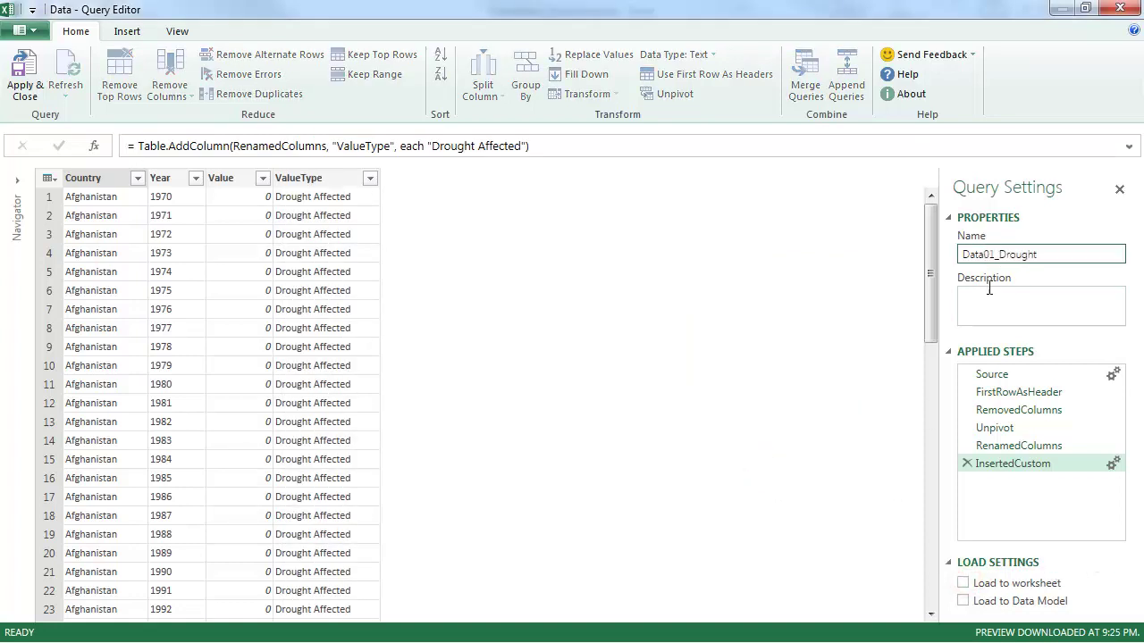
{"action": "left_click", "coordinate": [990, 300]}
{"action": "type", "text": "Drought a"}
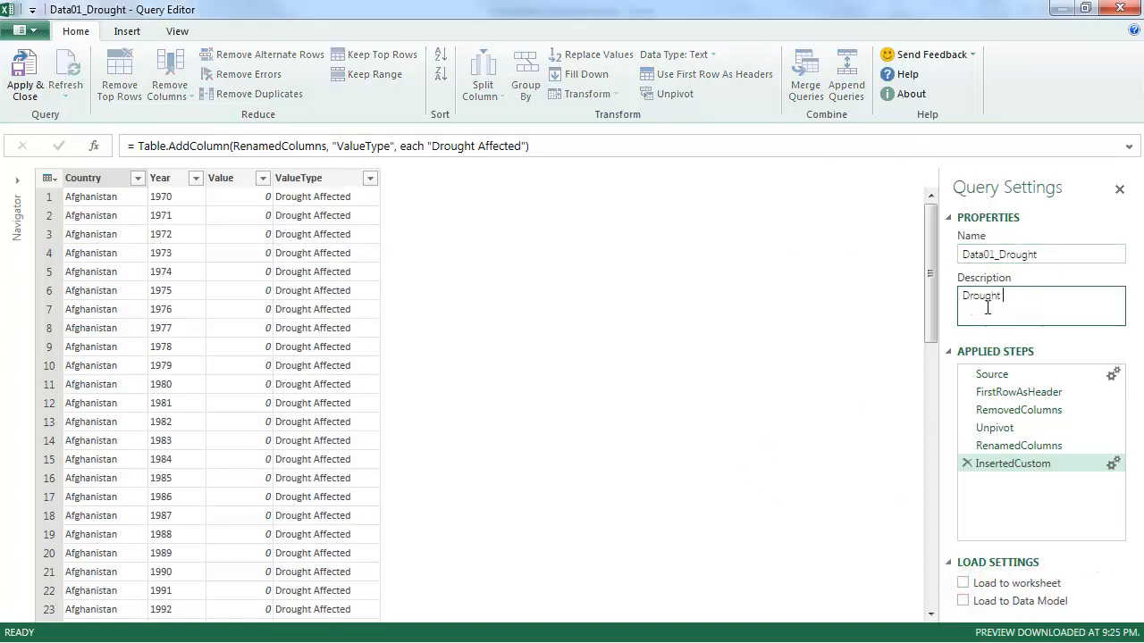
{"action": "type", "text": "ffected"}
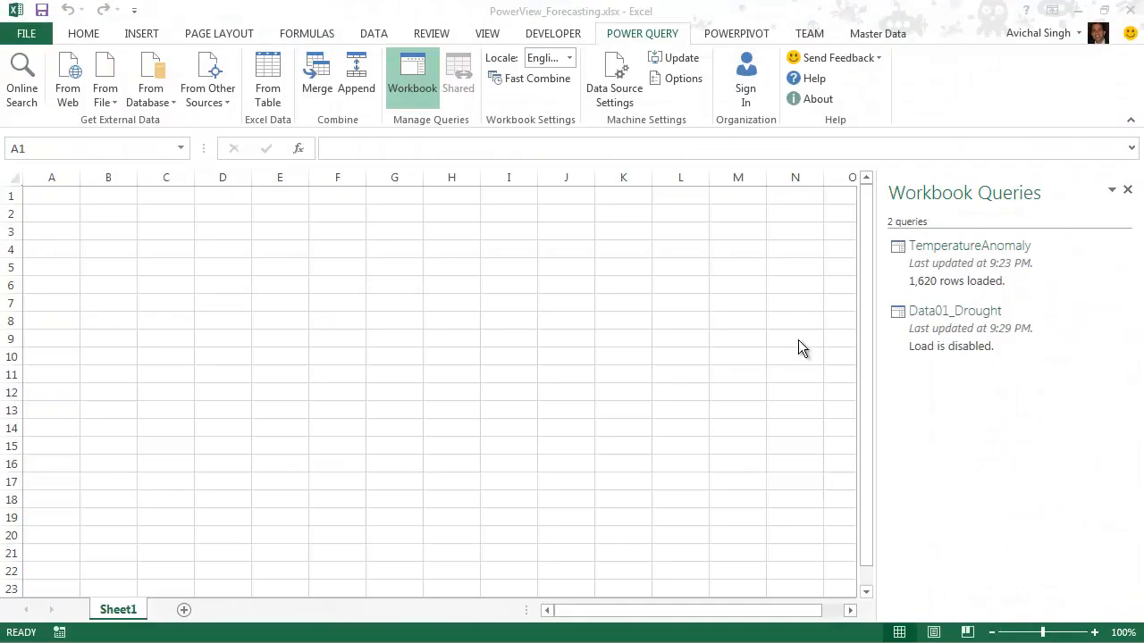
Step: Duplicate Data01_Drought and open the copy Data01_Drought (2) for editing
{"action": "left_click", "coordinate": [926, 317]}
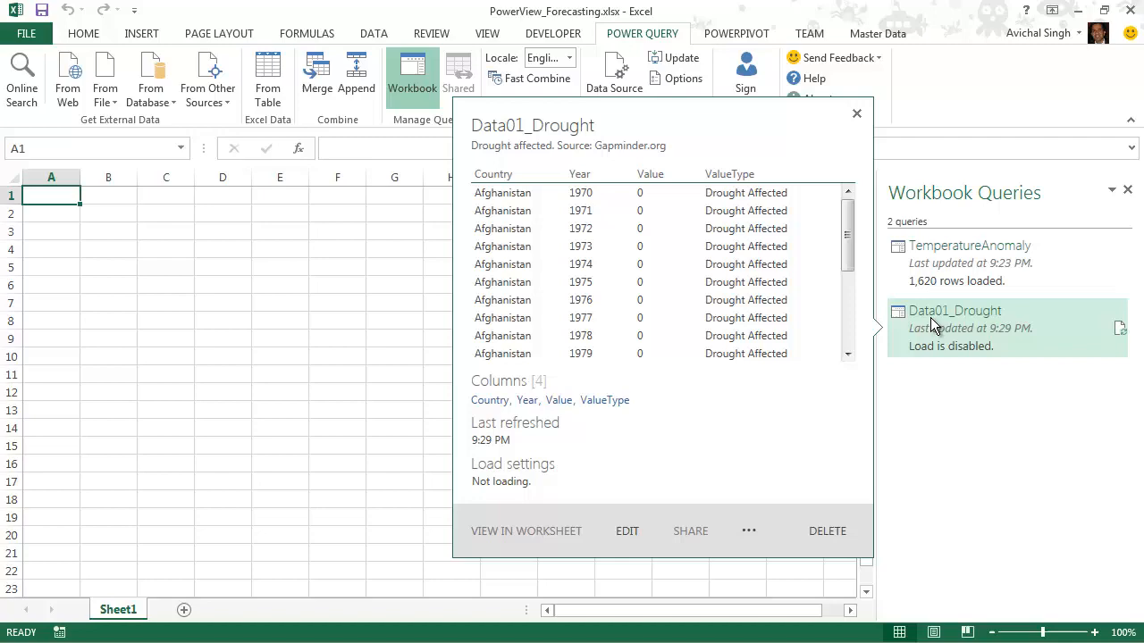
{"action": "right_click", "coordinate": [934, 326]}
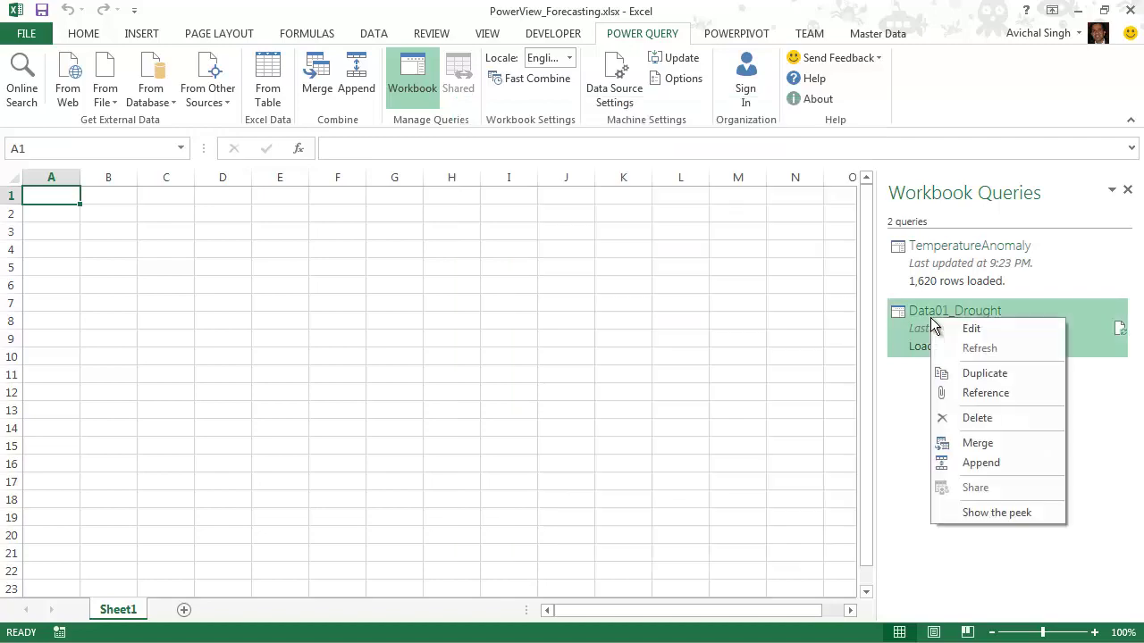
{"action": "left_click", "coordinate": [969, 376]}
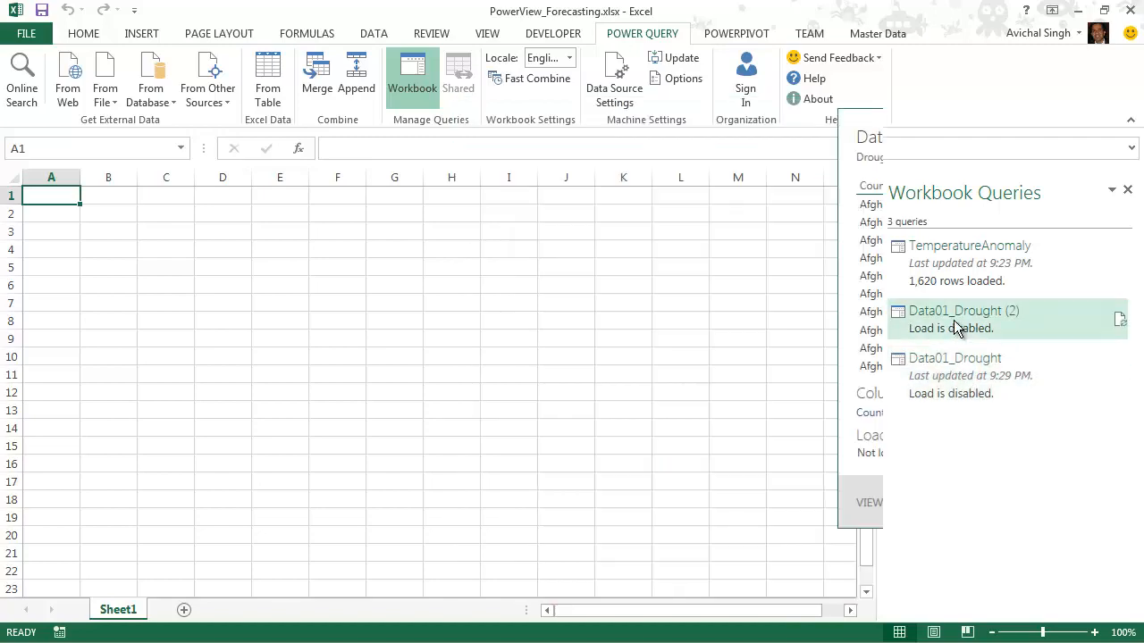
{"action": "right_click", "coordinate": [956, 317]}
{"action": "left_click", "coordinate": [995, 331]}
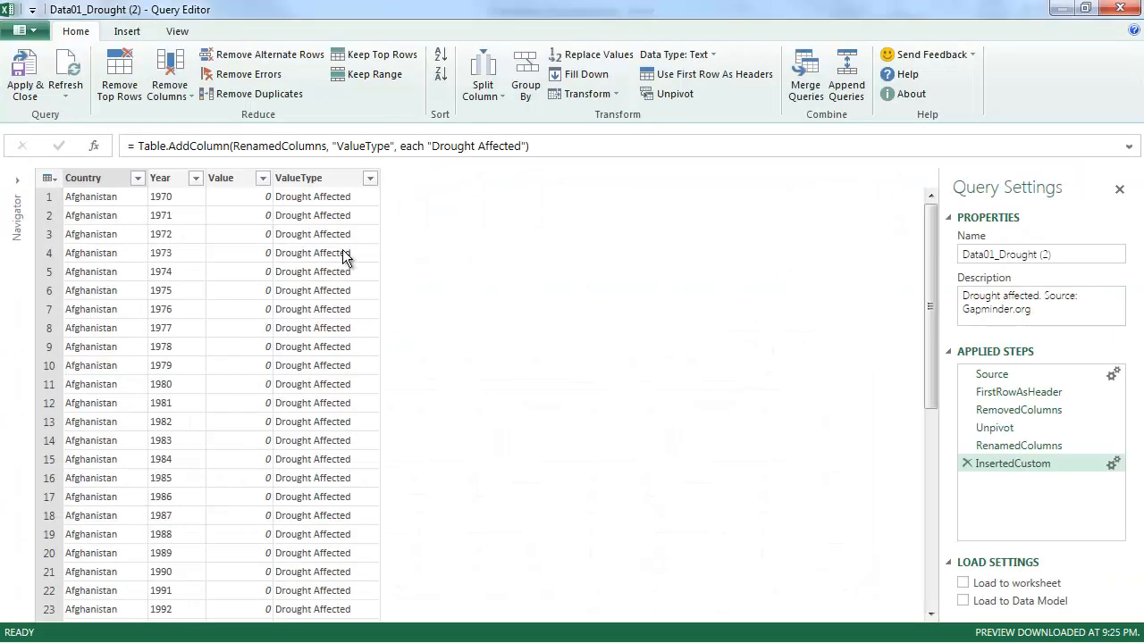
Step: Show the duplicate query's full M code in the Advanced Editor and select it all
{"action": "left_click", "coordinate": [177, 31]}
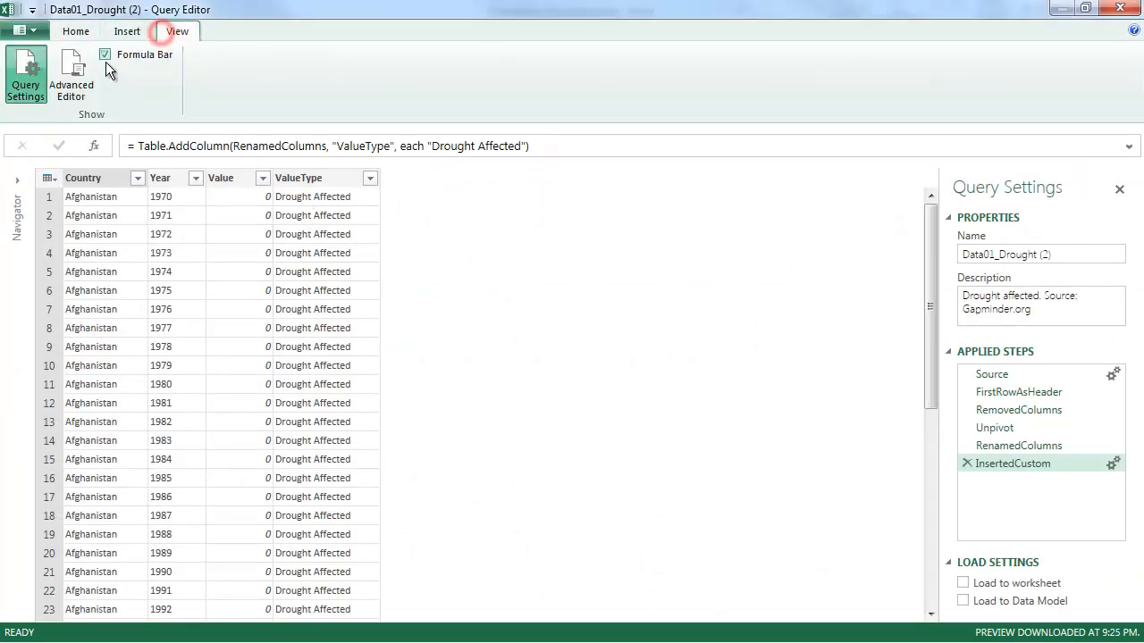
{"action": "left_click", "coordinate": [72, 85]}
{"action": "left_click", "coordinate": [375, 230]}
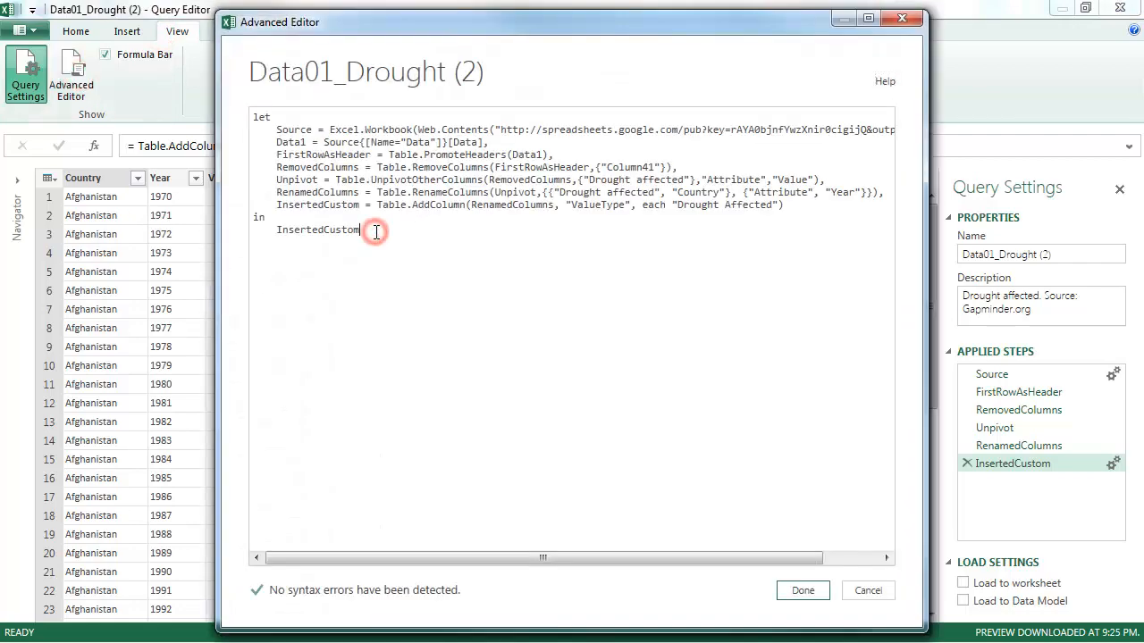
{"action": "key", "text": "ctrl+a"}
{"action": "left_click", "coordinate": [302, 268]}
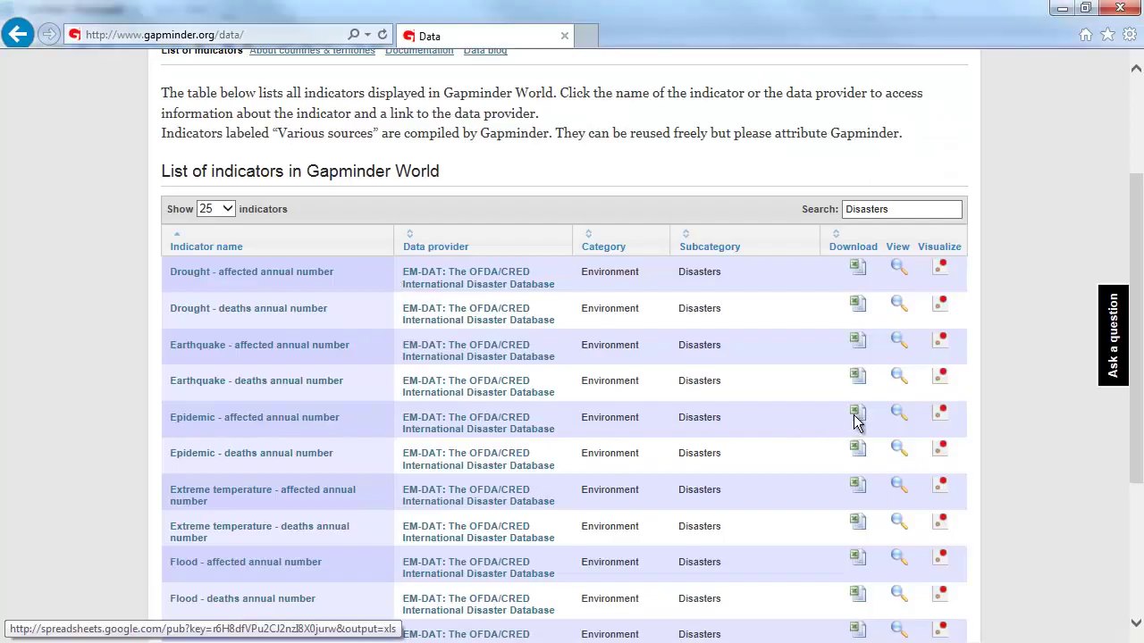
Step: Copy the Gapminder Epidemic download link and paste it over the source URL on line 2
{"action": "right_click", "coordinate": [857, 416]}
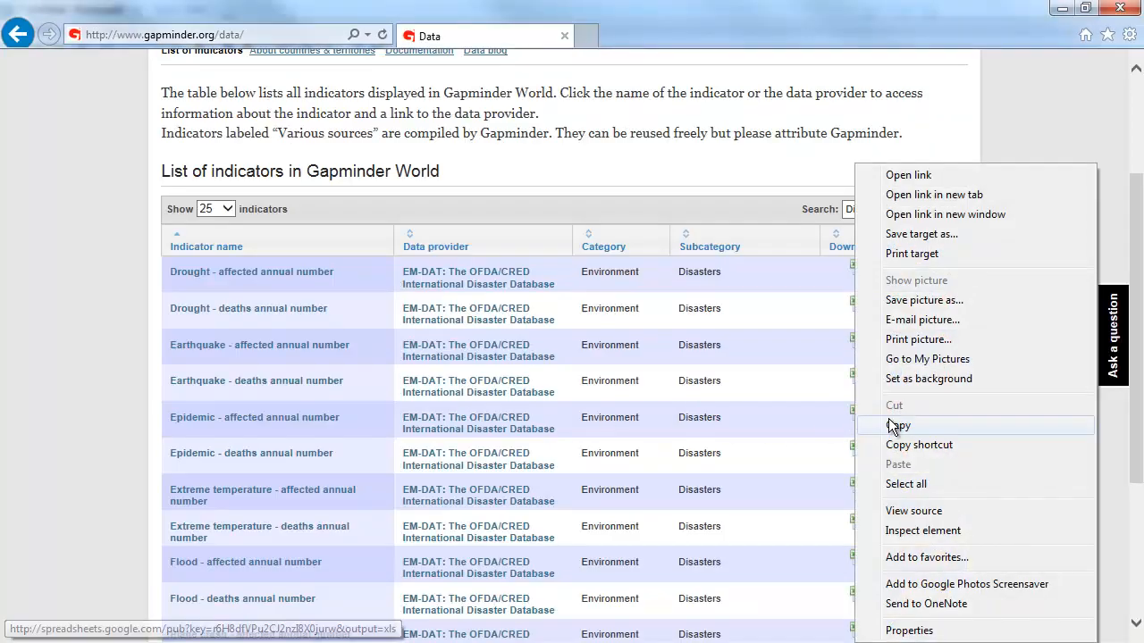
{"action": "left_click", "coordinate": [897, 443]}
{"action": "key", "text": "alt+Tab"}
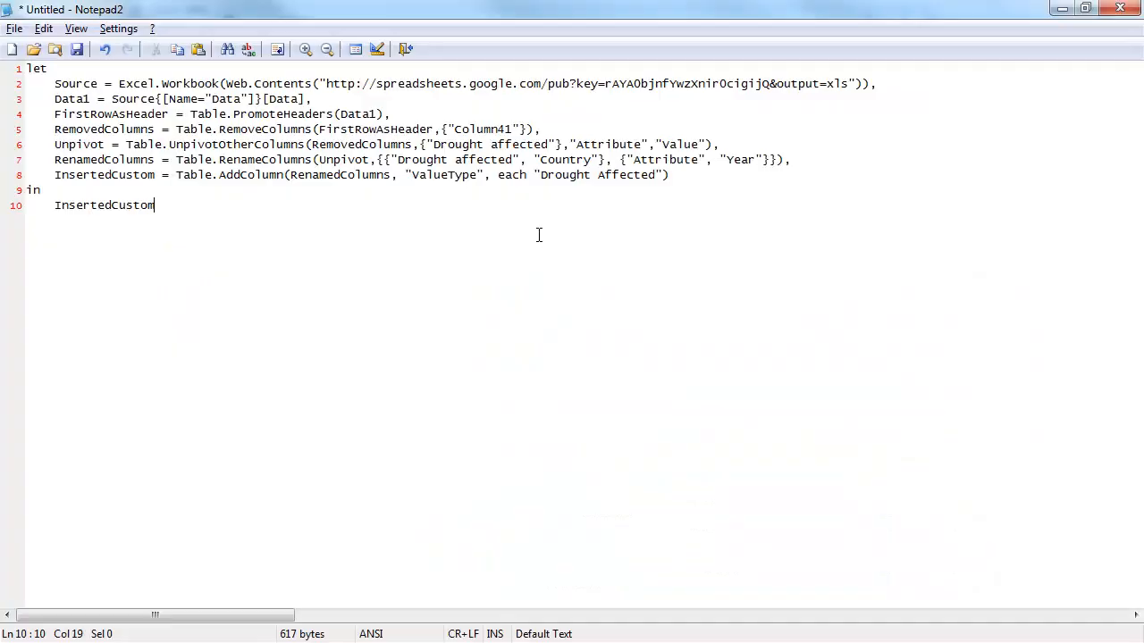
{"action": "left_click", "coordinate": [324, 83]}
{"action": "left_click_drag", "start_coordinate": [326, 83], "coordinate": [847, 83]}
{"action": "right_click", "coordinate": [796, 85]}
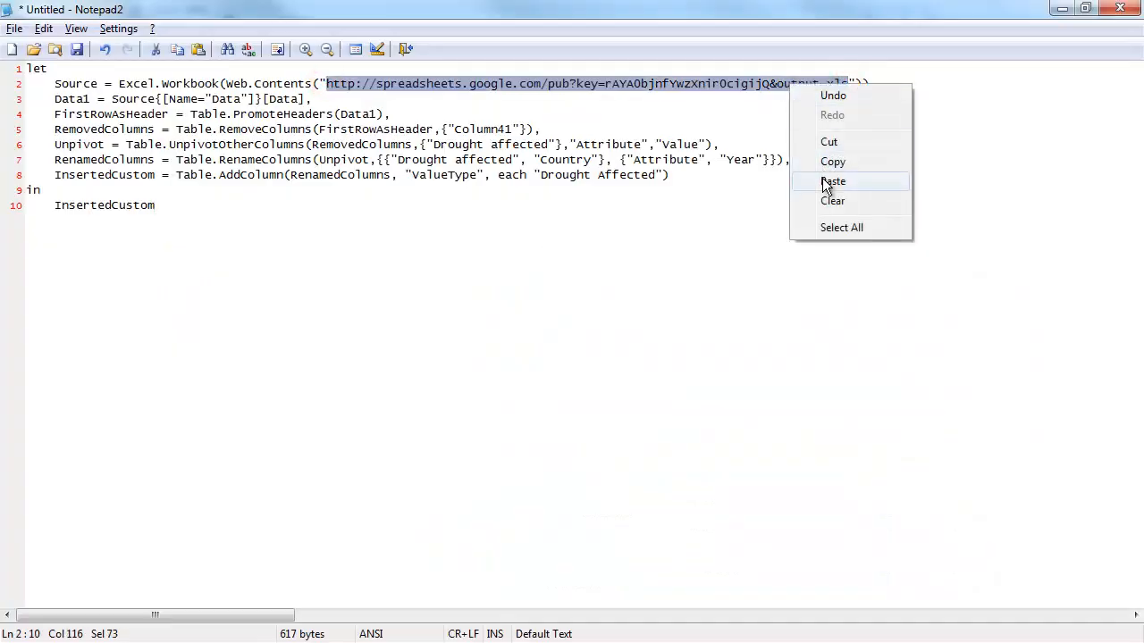
{"action": "left_click", "coordinate": [829, 178]}
Step: Replace every 'Drought affected' with 'Epidemic affected' and copy the whole edited code
{"action": "double_click", "coordinate": [454, 146]}
{"action": "left_click_drag", "start_coordinate": [434, 145], "coordinate": [547, 145]}
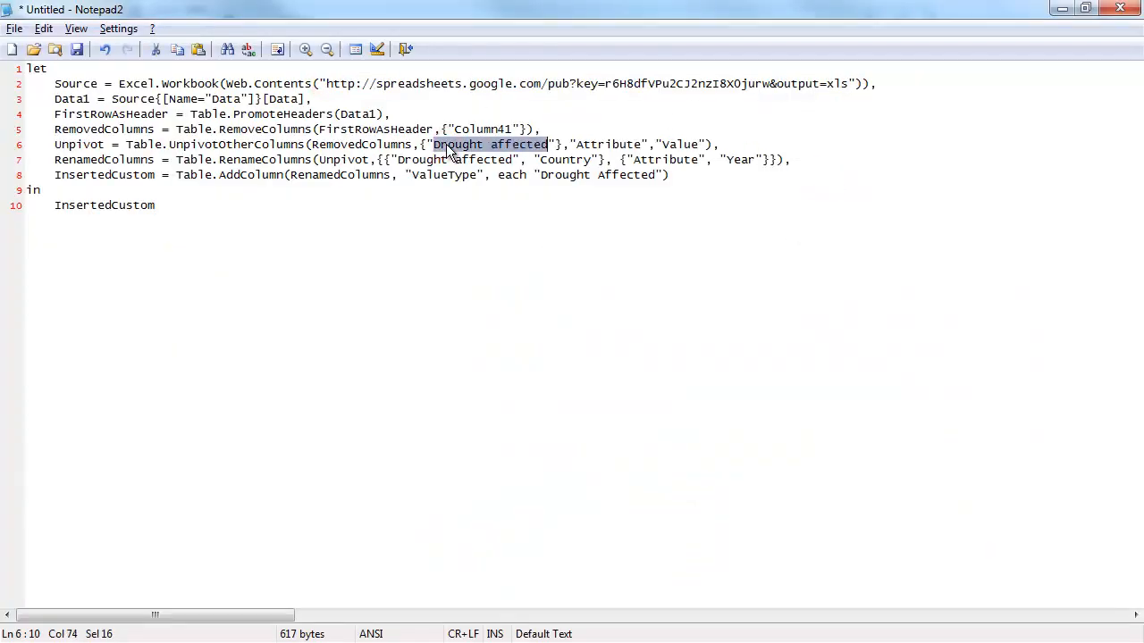
{"action": "key", "text": "ctrl+h"}
{"action": "double_click", "coordinate": [393, 309]}
{"action": "type", "text": "Epidemic affected"}
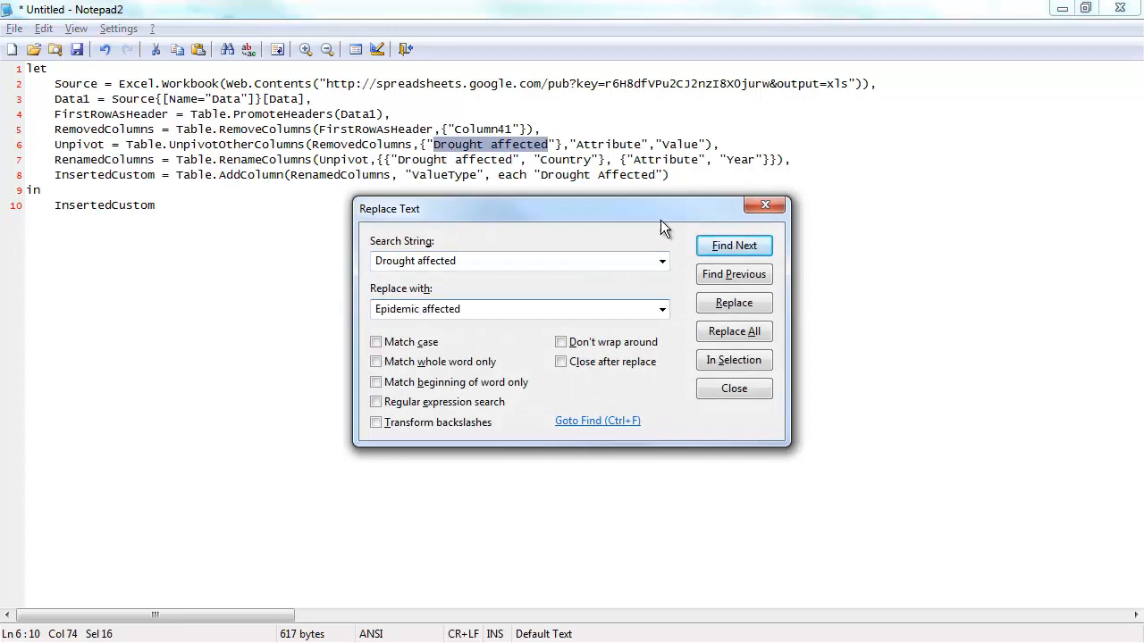
{"action": "left_click", "coordinate": [734, 332]}
{"action": "left_click", "coordinate": [779, 366]}
{"action": "left_click", "coordinate": [765, 205]}
{"action": "key", "text": "ctrl+a"}
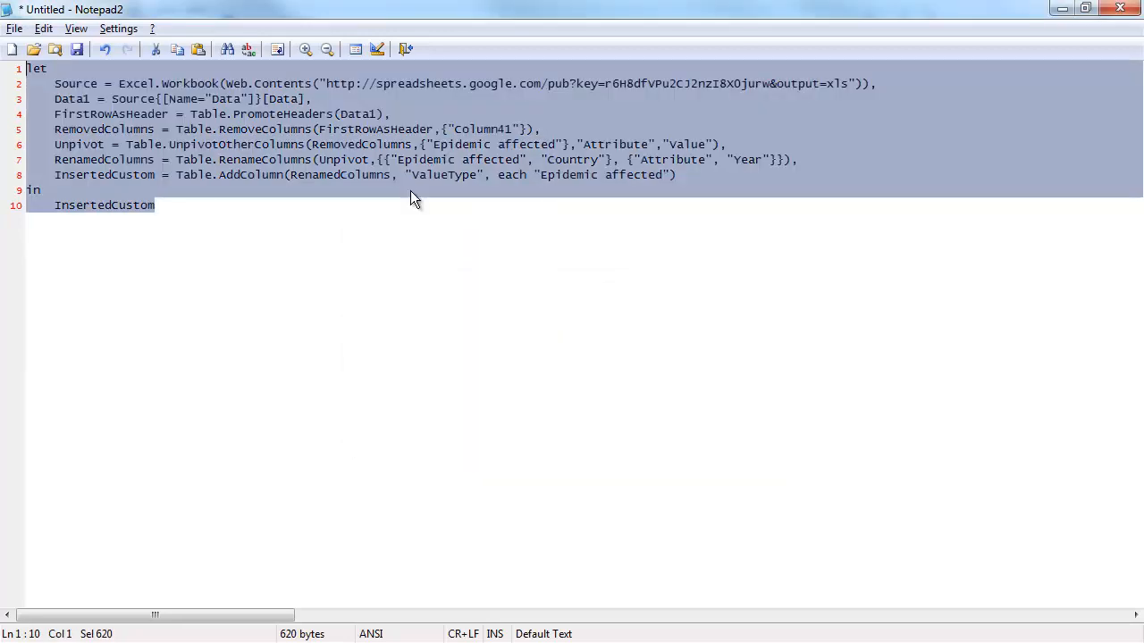
{"action": "right_click", "coordinate": [420, 171]}
{"action": "left_click", "coordinate": [456, 249]}
Step: Paste the edited Epidemic code over the query's M code and apply it, checking the step results
{"action": "key", "text": "alt+Tab"}
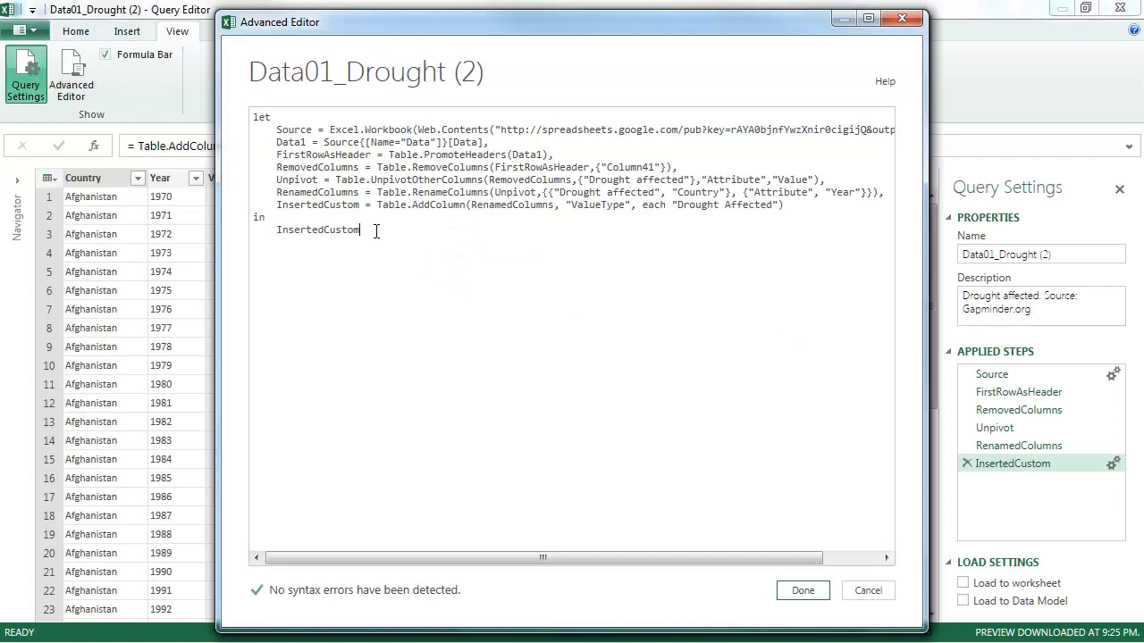
{"action": "key", "text": "ctrl+a"}
{"action": "key", "text": "ctrl+v"}
{"action": "left_click", "coordinate": [803, 590]}
{"action": "left_click", "coordinate": [992, 374]}
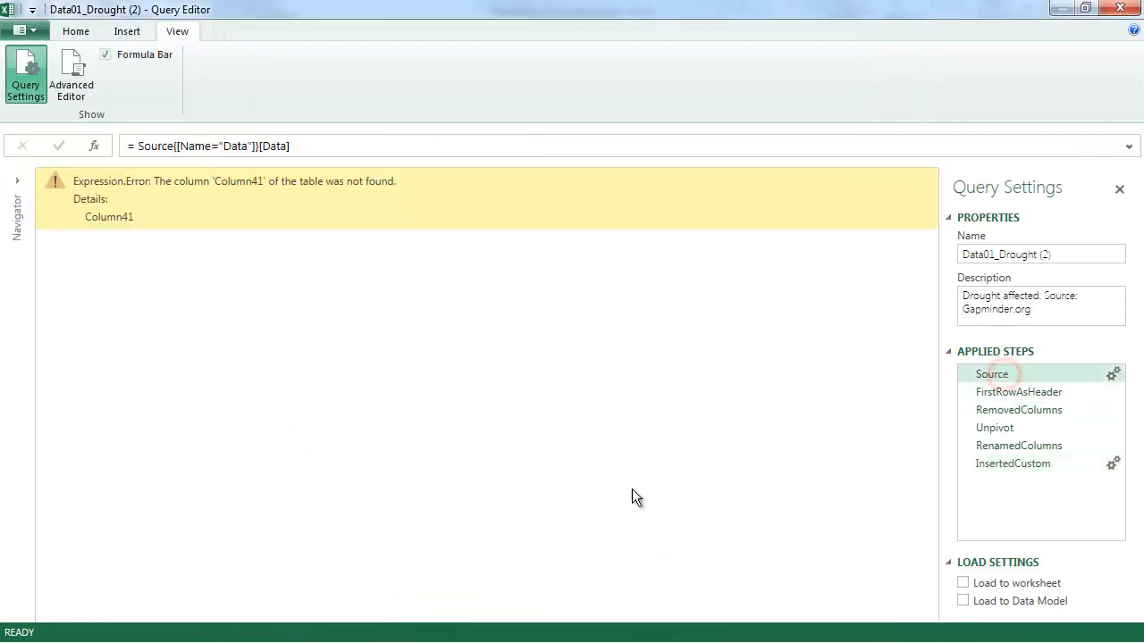
{"action": "left_click", "coordinate": [827, 617]}
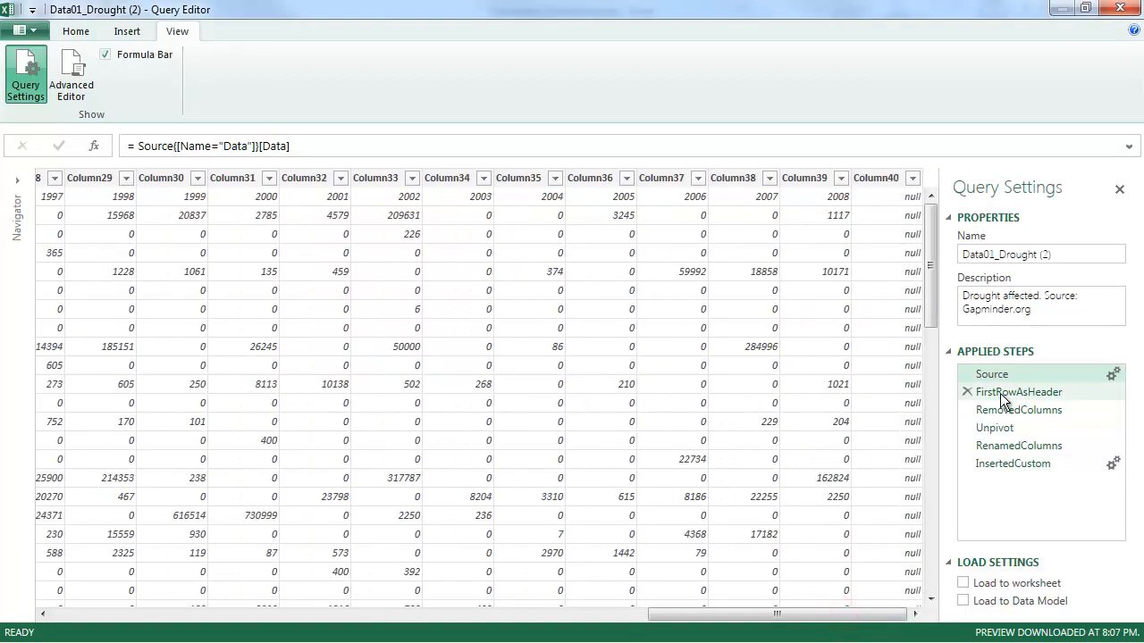
Step: Close the Advanced Editor keeping changes and rename the query to Data02_Epidemic
{"action": "left_click", "coordinate": [71, 76]}
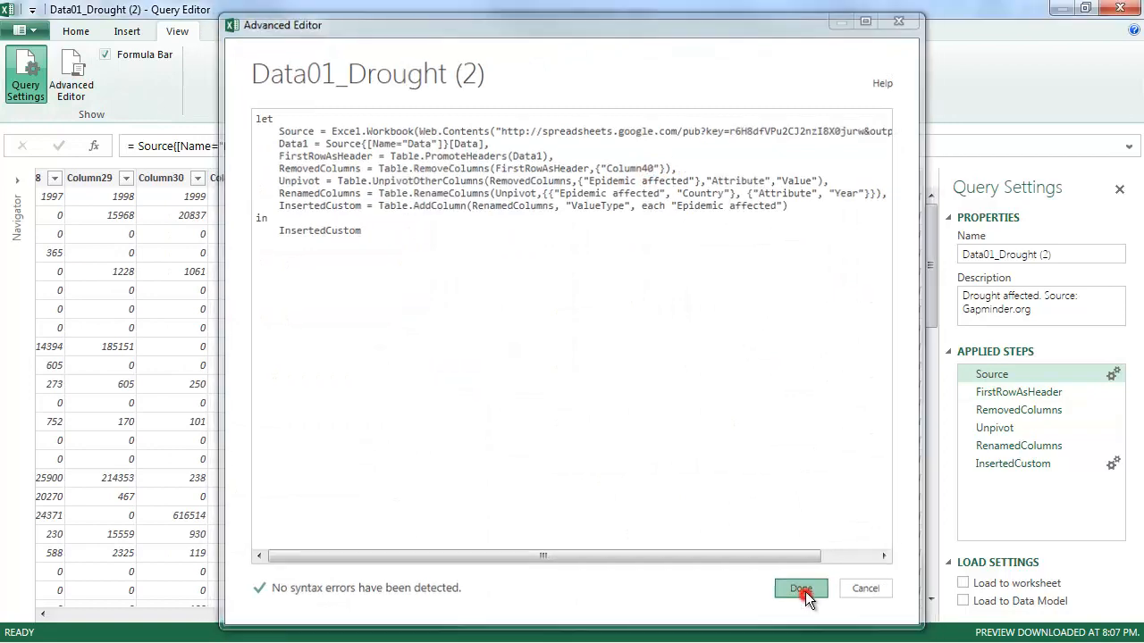
{"action": "left_click", "coordinate": [802, 590]}
{"action": "left_click", "coordinate": [1012, 464]}
{"action": "left_click", "coordinate": [998, 254]}
{"action": "type", "text": "Data02_Epidemic"}
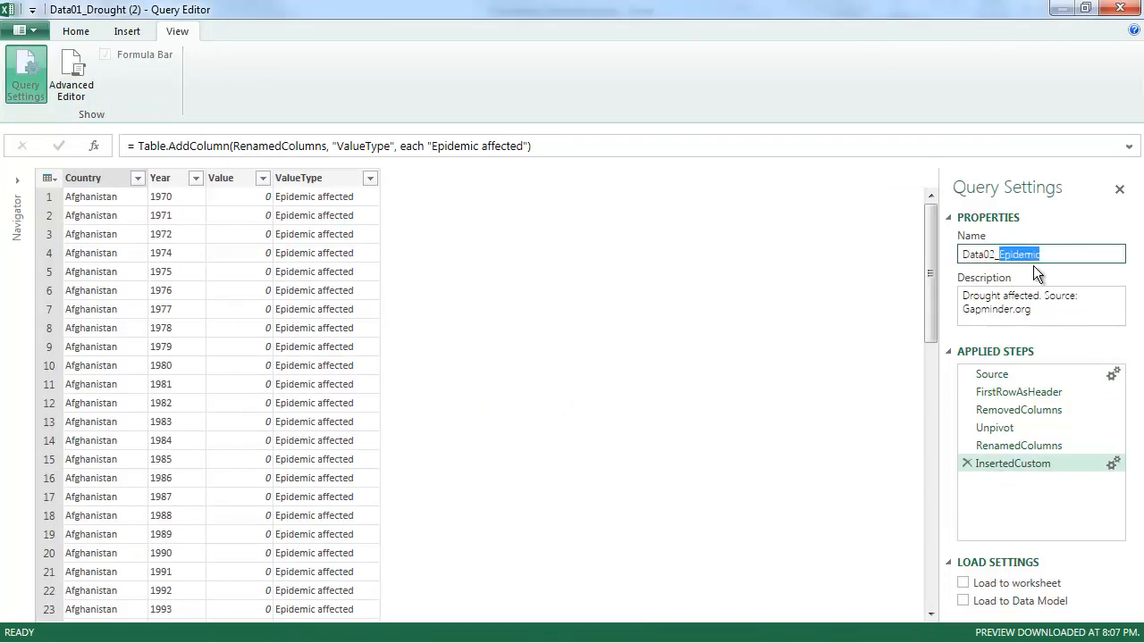
{"action": "double_click", "coordinate": [981, 296]}
{"action": "type", "text": "Epidemic"}
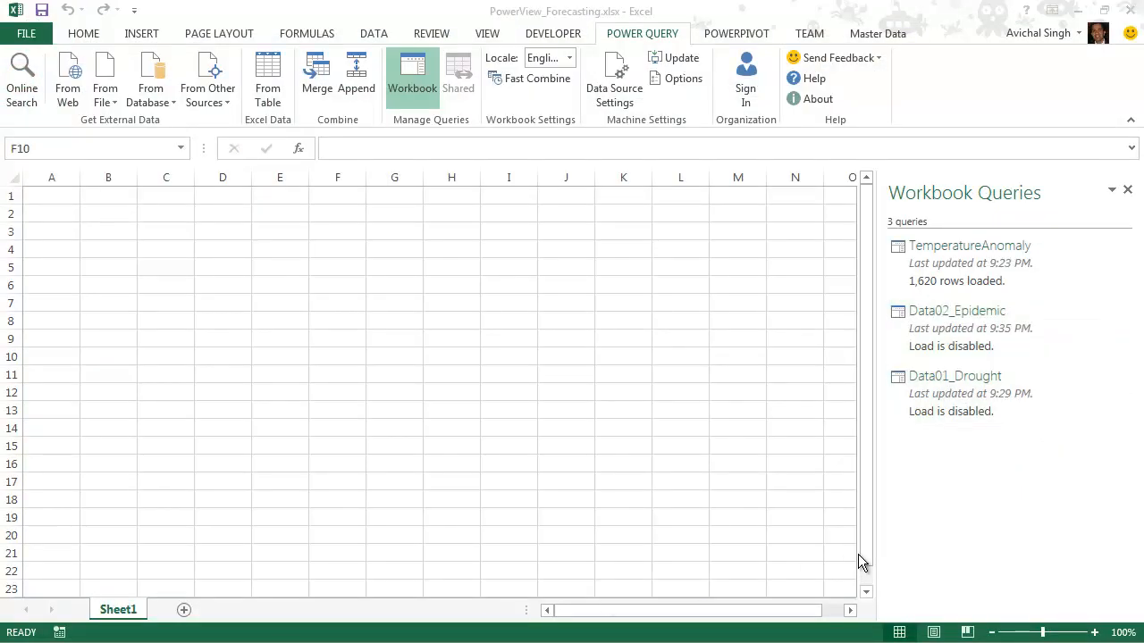
Step: Duplicate Data01_Drought again to build the ExtremeTemp, Flood, Storm and Tsunami queries
{"action": "left_click", "coordinate": [948, 407]}
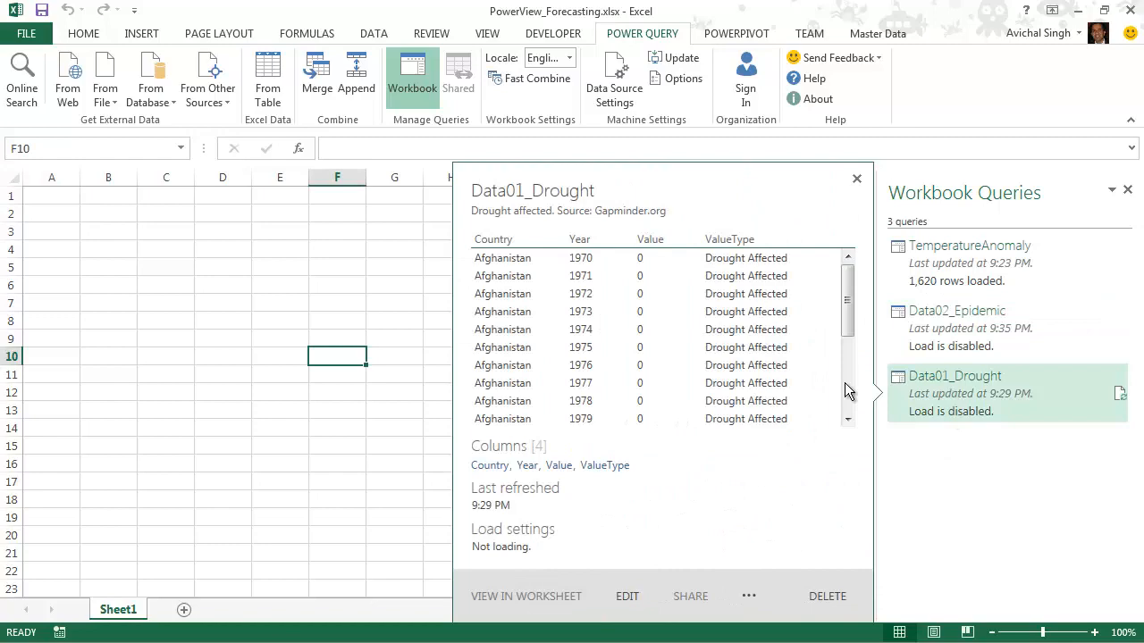
{"action": "right_click", "coordinate": [925, 380]}
{"action": "left_click", "coordinate": [974, 424]}
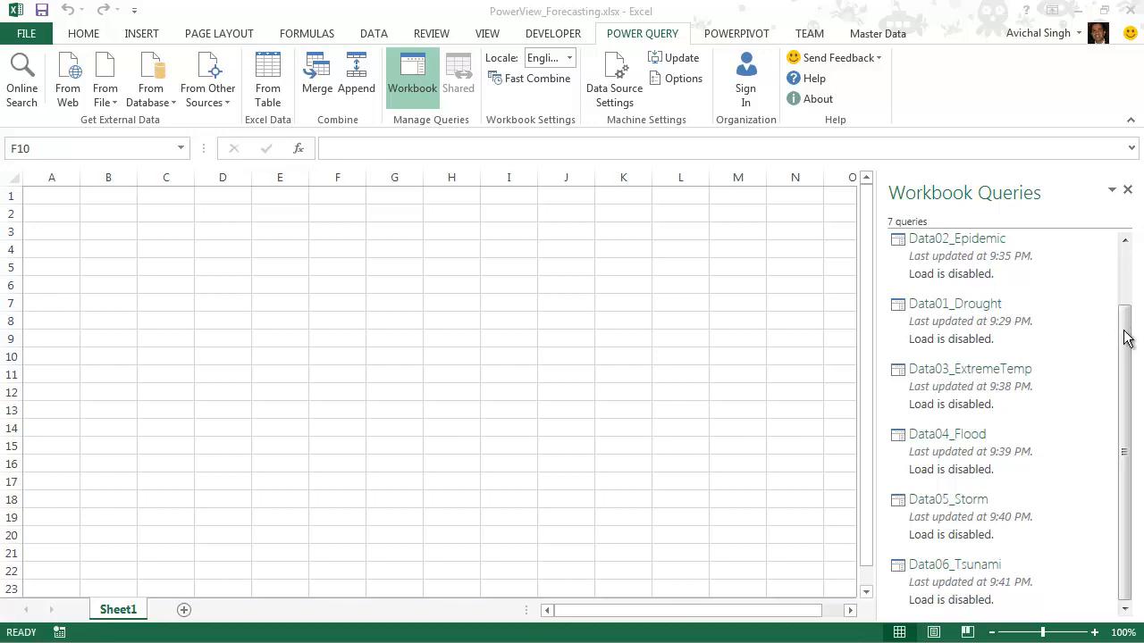
{"action": "left_click", "coordinate": [933, 321]}
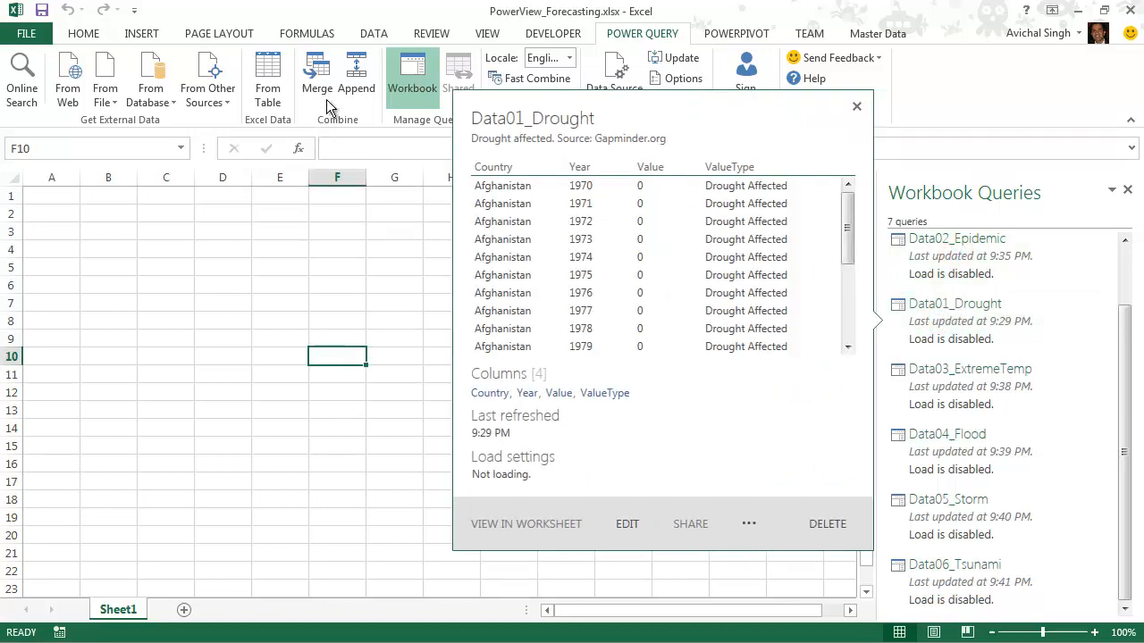
Step: Append Data02_Epidemic to Data01_Drought as a new combined query
{"action": "left_click", "coordinate": [355, 79]}
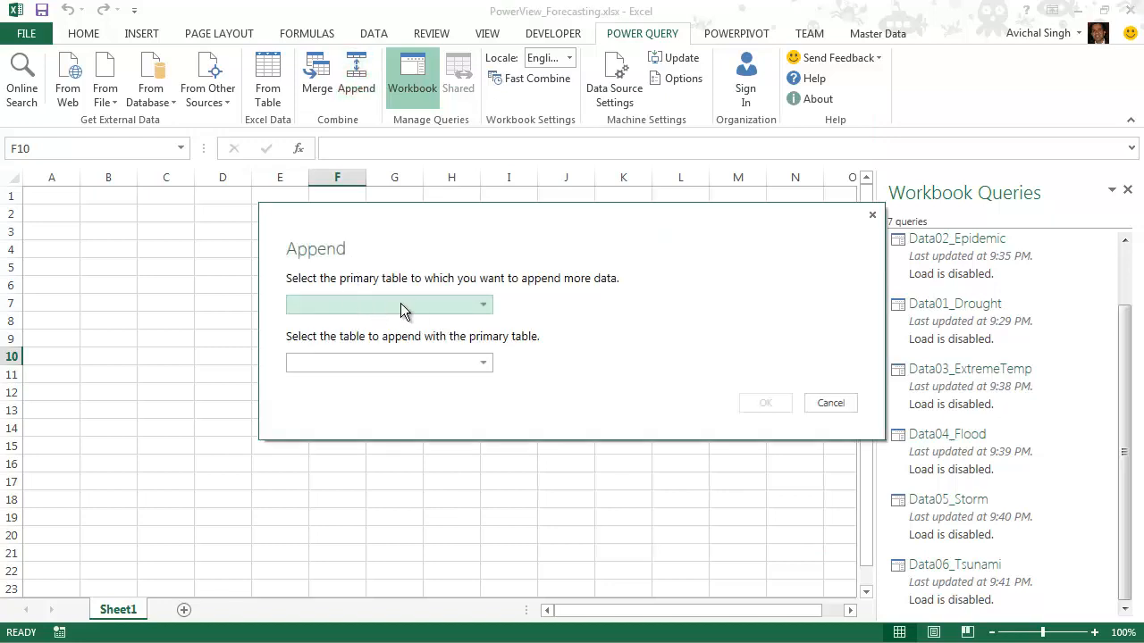
{"action": "left_click", "coordinate": [401, 303]}
{"action": "left_click", "coordinate": [331, 341]}
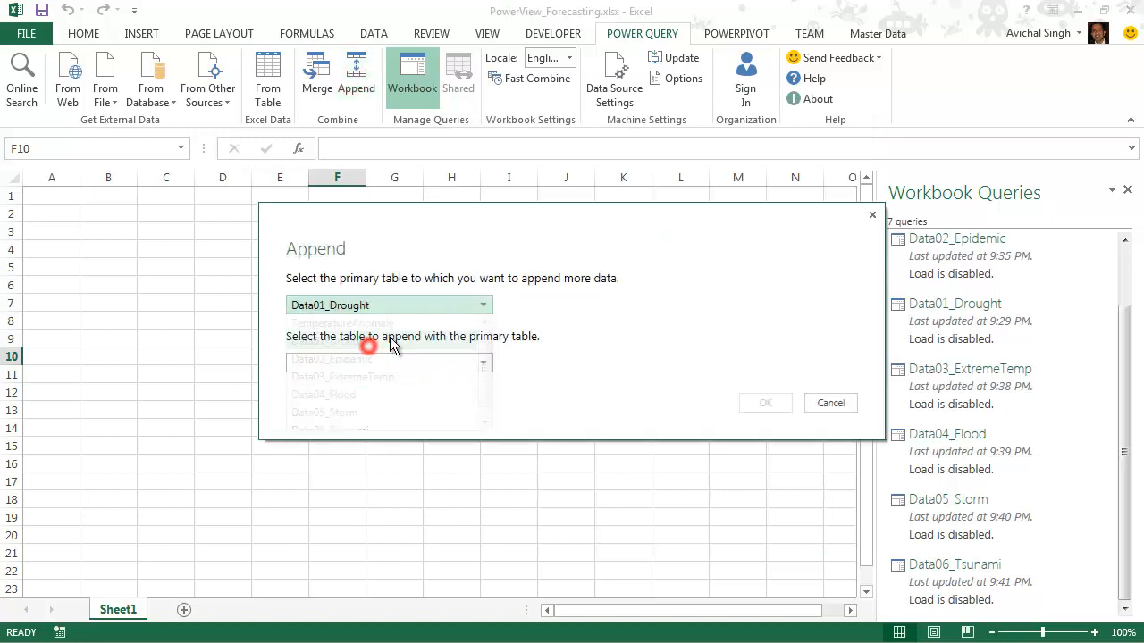
{"action": "left_click", "coordinate": [385, 360]}
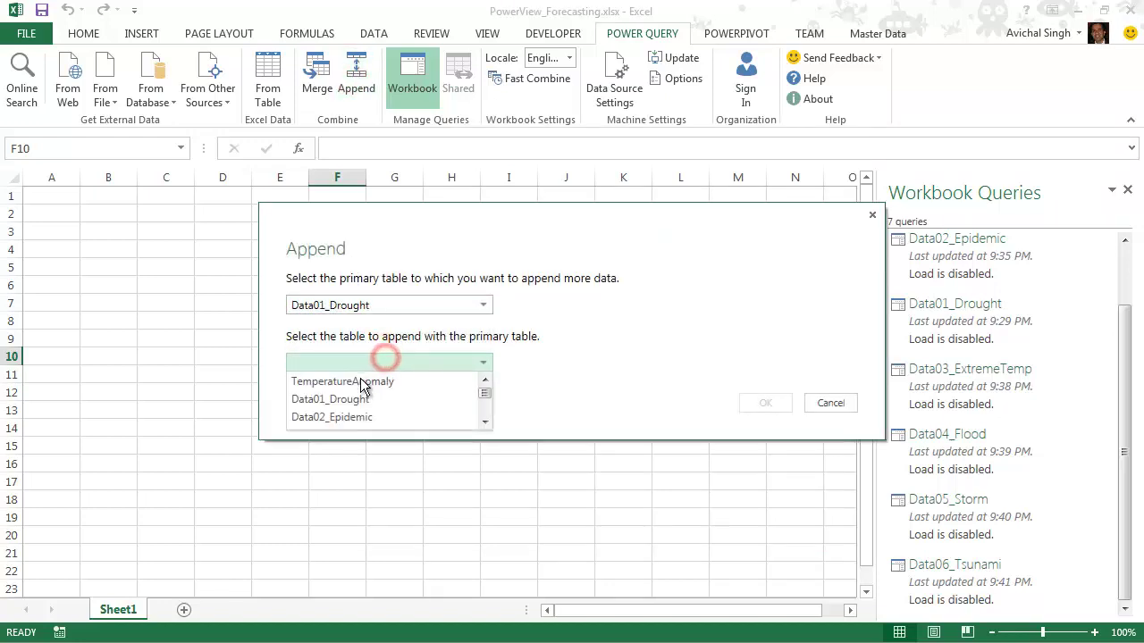
{"action": "left_click", "coordinate": [332, 417]}
{"action": "left_click", "coordinate": [765, 403]}
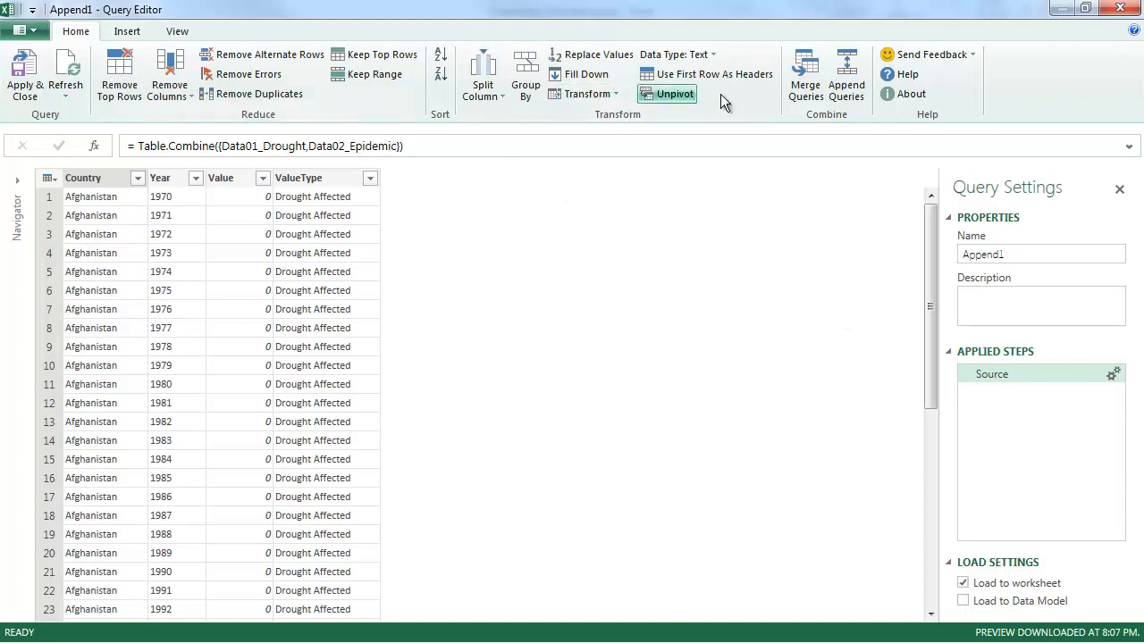
Step: Add append steps for Data03_ExtremeTemp, Data04_Flood, Data05_Storm and Data06_Tsunami
{"action": "left_click", "coordinate": [845, 89]}
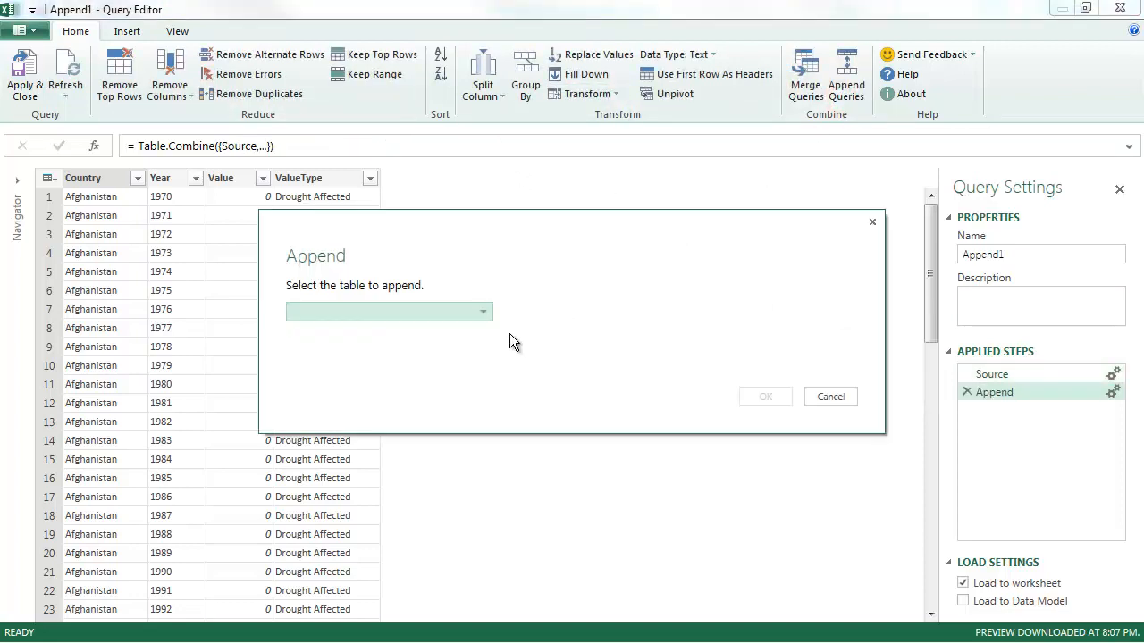
{"action": "left_click", "coordinate": [464, 312]}
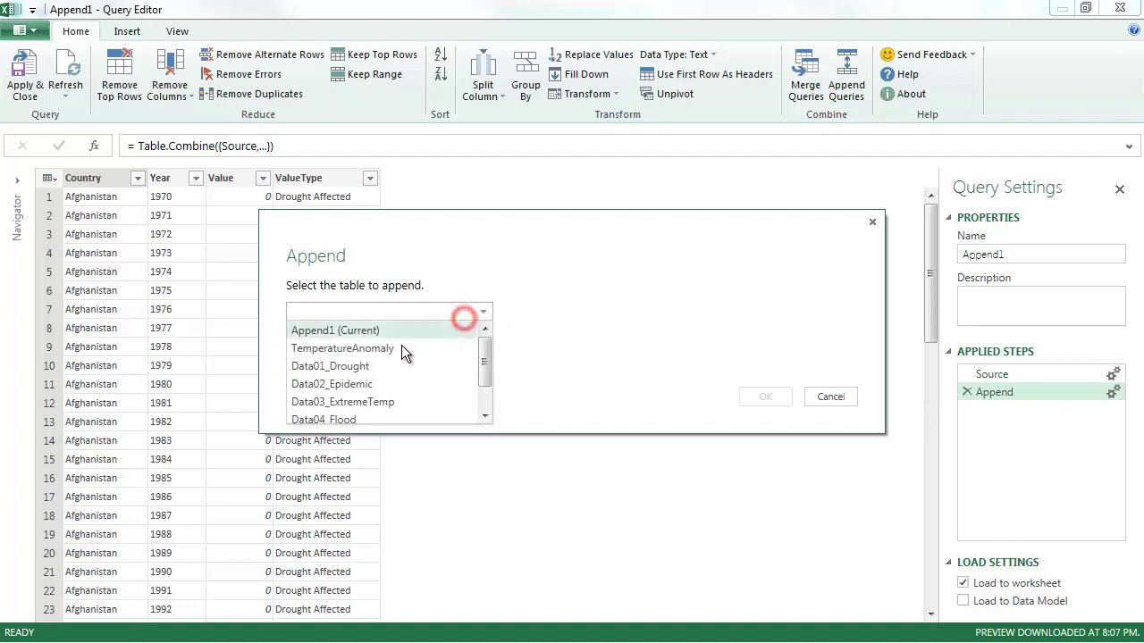
{"action": "left_click", "coordinate": [342, 402]}
{"action": "left_click", "coordinate": [764, 397]}
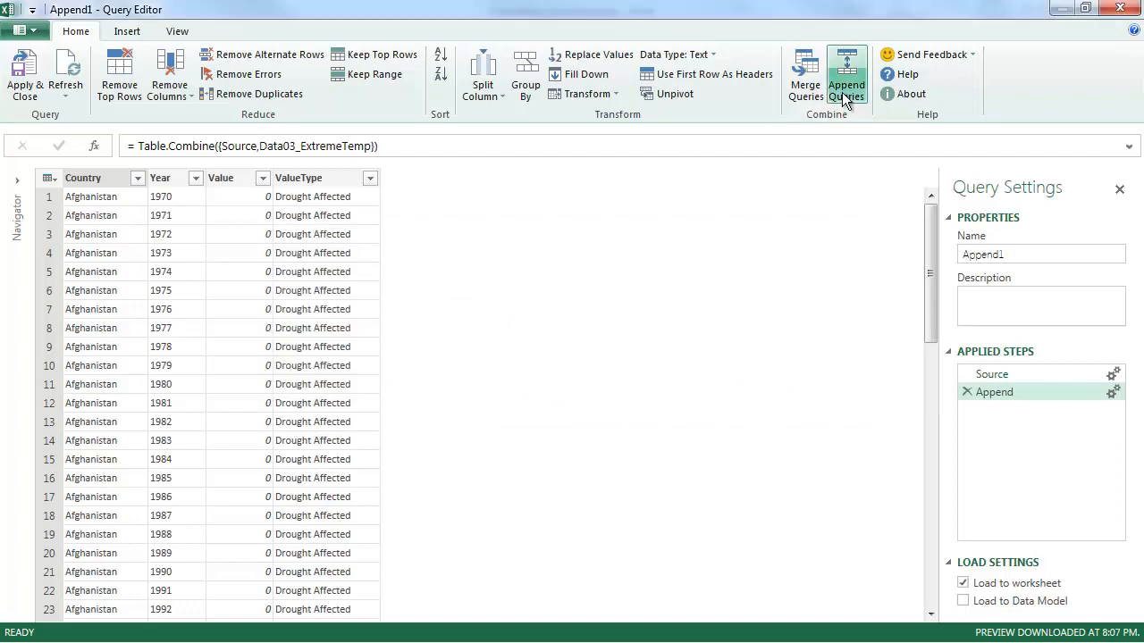
{"action": "left_click", "coordinate": [845, 90]}
{"action": "left_click", "coordinate": [480, 314]}
{"action": "left_click", "coordinate": [382, 388]}
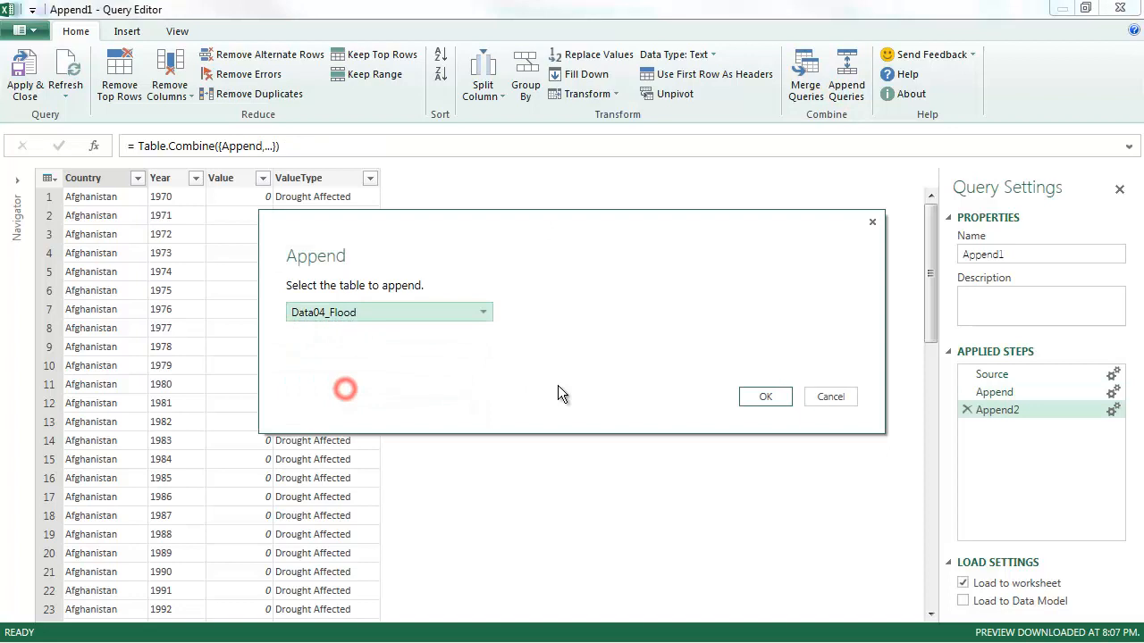
{"action": "left_click", "coordinate": [764, 397]}
{"action": "left_click", "coordinate": [845, 90]}
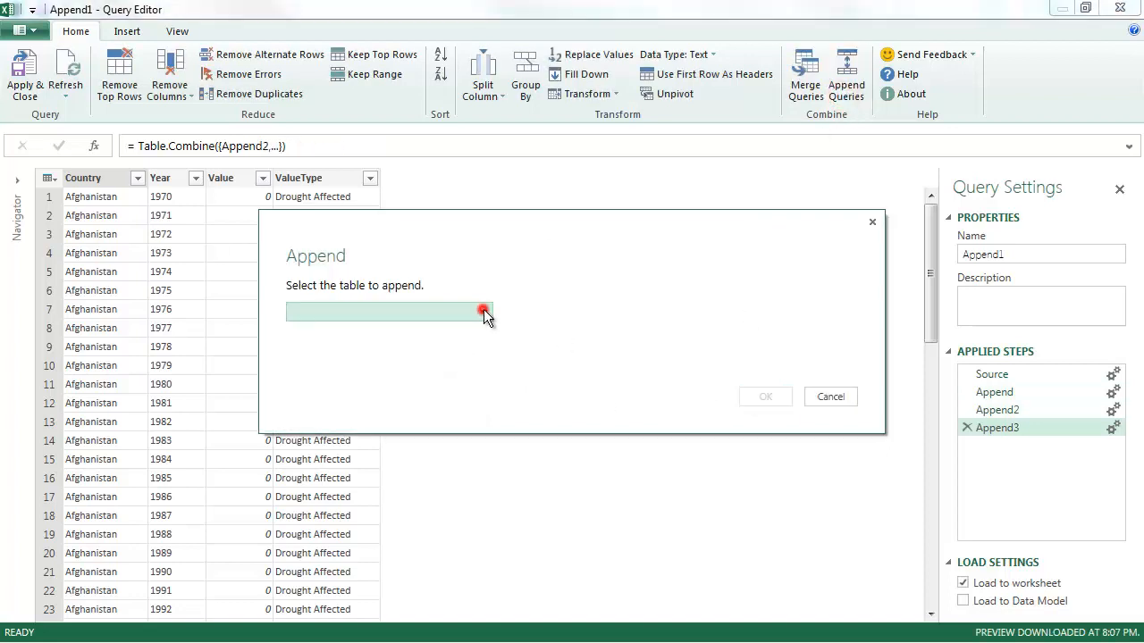
{"action": "left_click", "coordinate": [483, 313]}
{"action": "left_click", "coordinate": [335, 398]}
{"action": "left_click", "coordinate": [764, 397]}
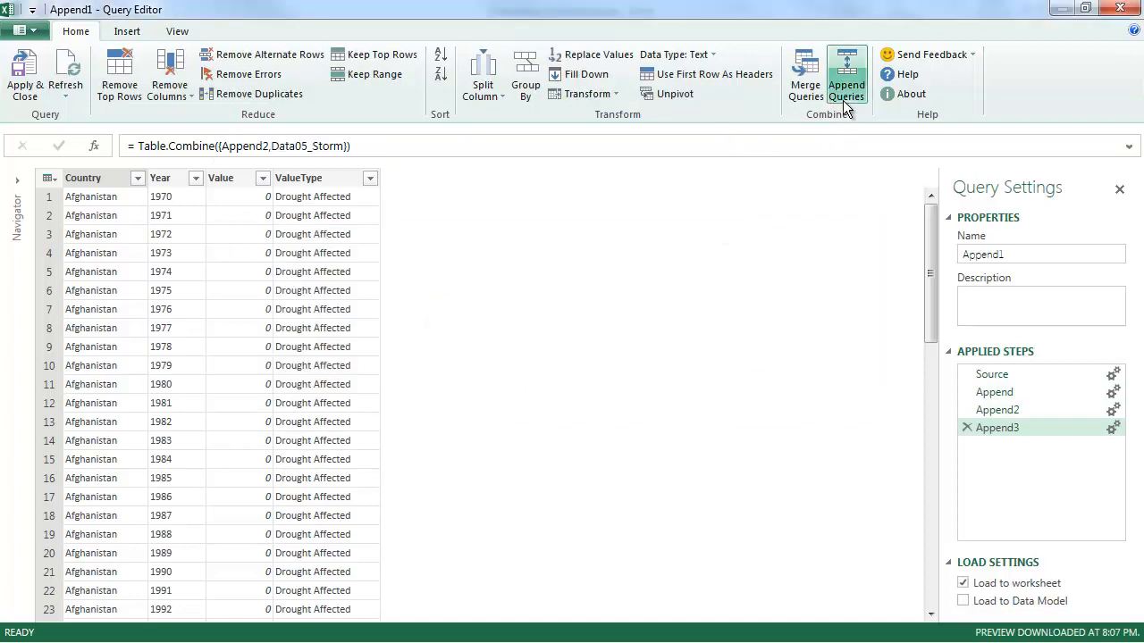
{"action": "left_click", "coordinate": [845, 90]}
{"action": "left_click", "coordinate": [483, 311]}
{"action": "left_click", "coordinate": [384, 404]}
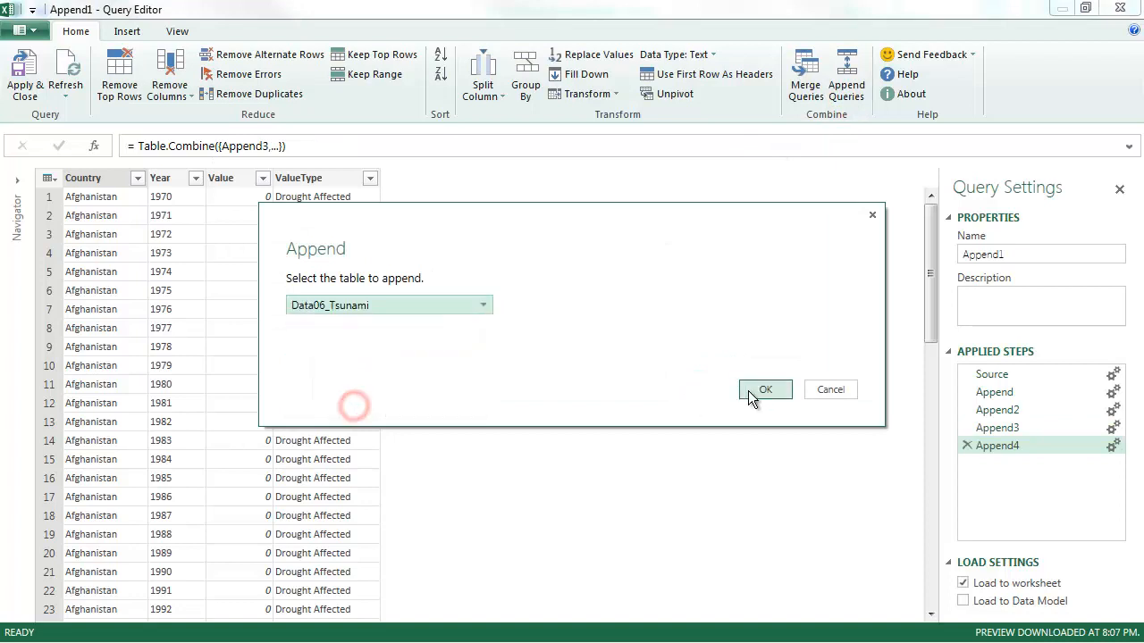
{"action": "left_click", "coordinate": [764, 389]}
Step: Rename the combined query Disasters and turn off loading to a worksheet
{"action": "left_click", "coordinate": [1010, 258]}
{"action": "key", "text": "ctrl+a"}
{"action": "key", "text": "BackSpace"}
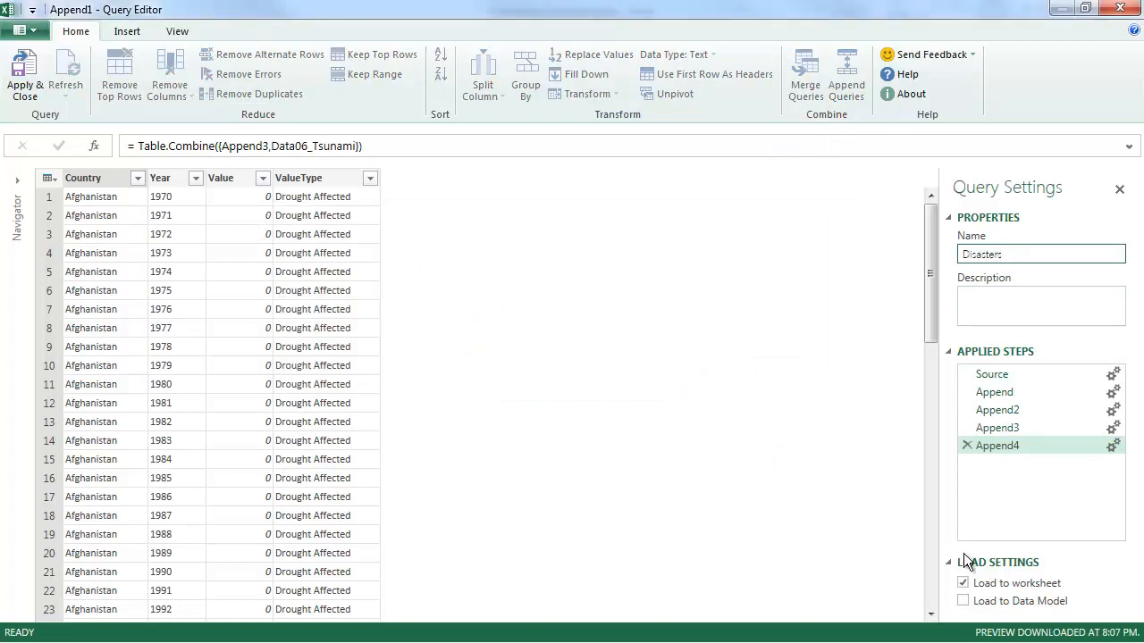
{"action": "left_click", "coordinate": [964, 583]}
Step: Load Disasters to the Data Model, apply and close, then review it beside TemperatureAnomaly in PowerPivot
{"action": "left_click", "coordinate": [964, 602]}
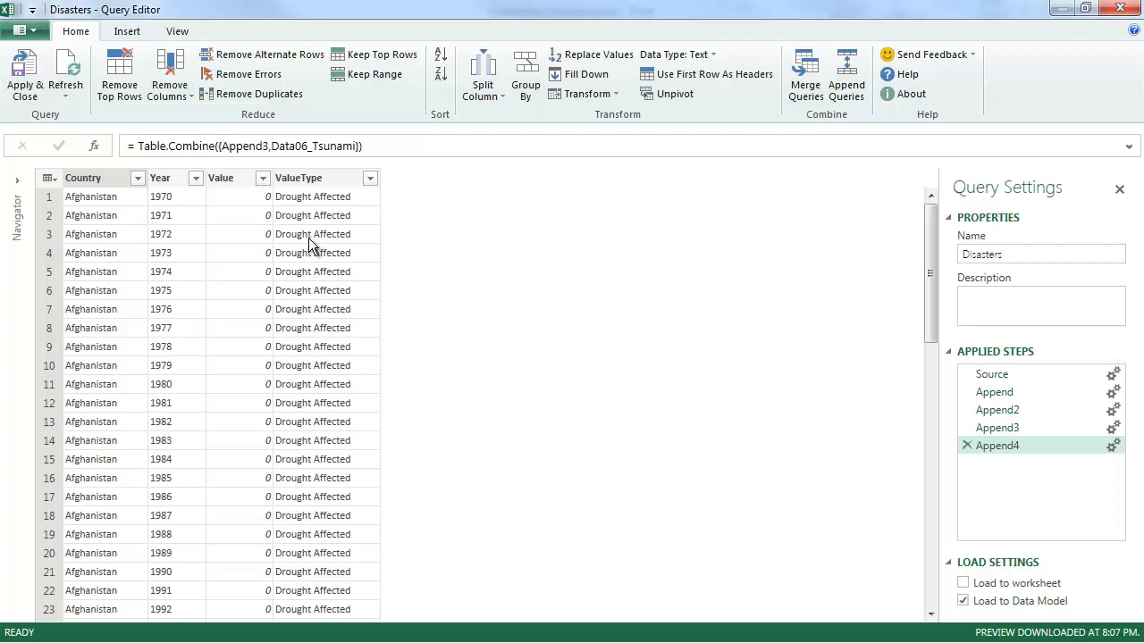
{"action": "left_click", "coordinate": [25, 85]}
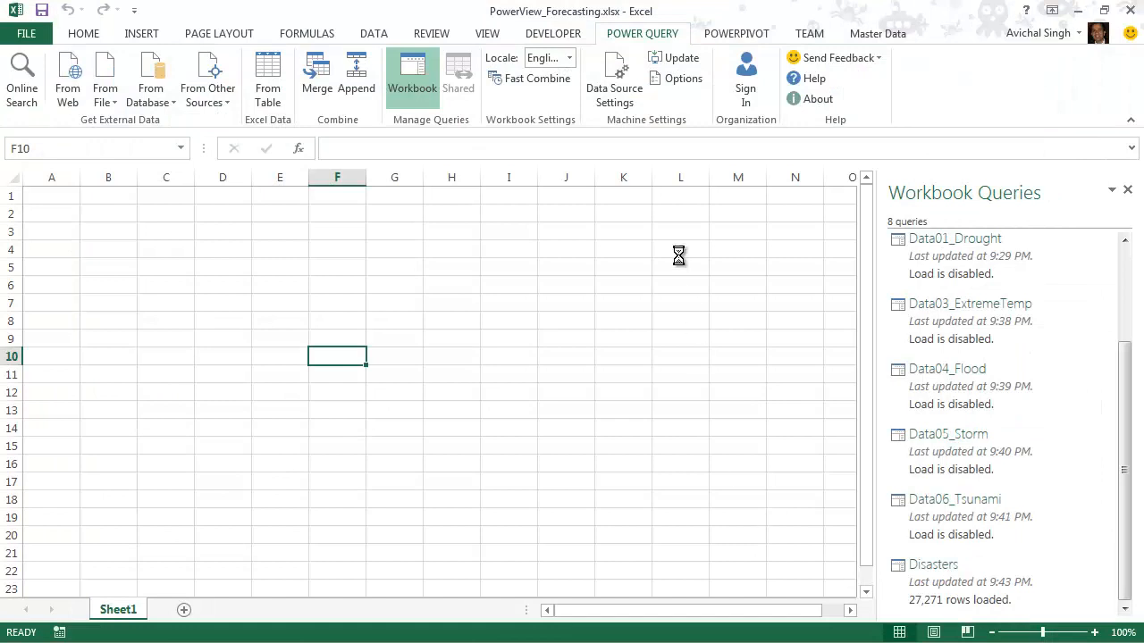
{"action": "left_click", "coordinate": [736, 33]}
{"action": "left_click", "coordinate": [21, 81]}
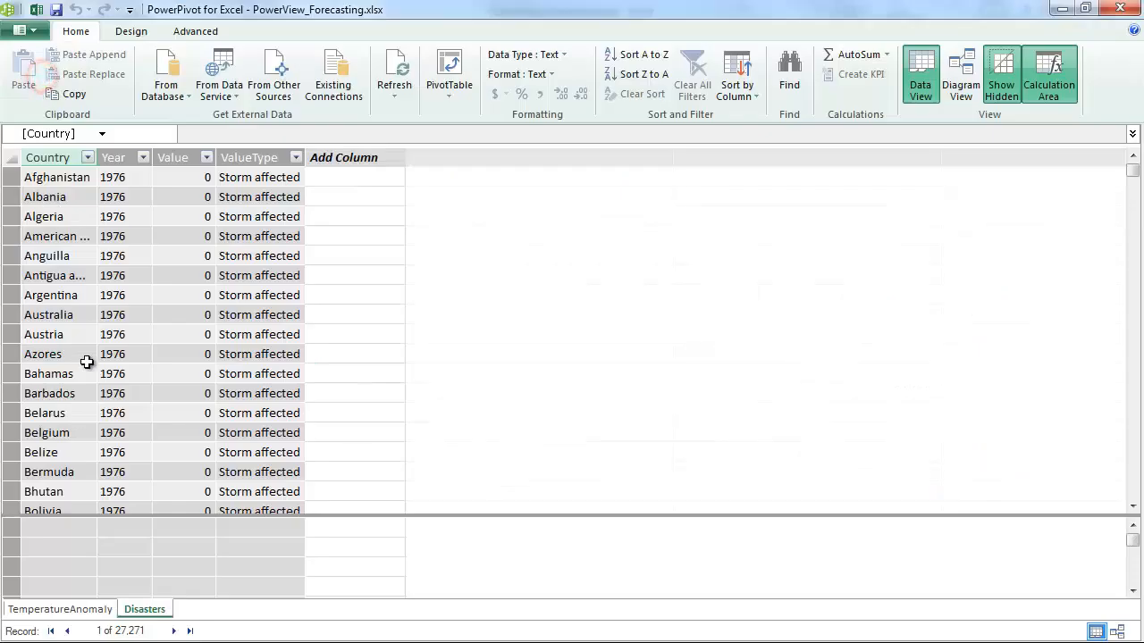
{"action": "left_click", "coordinate": [71, 612]}
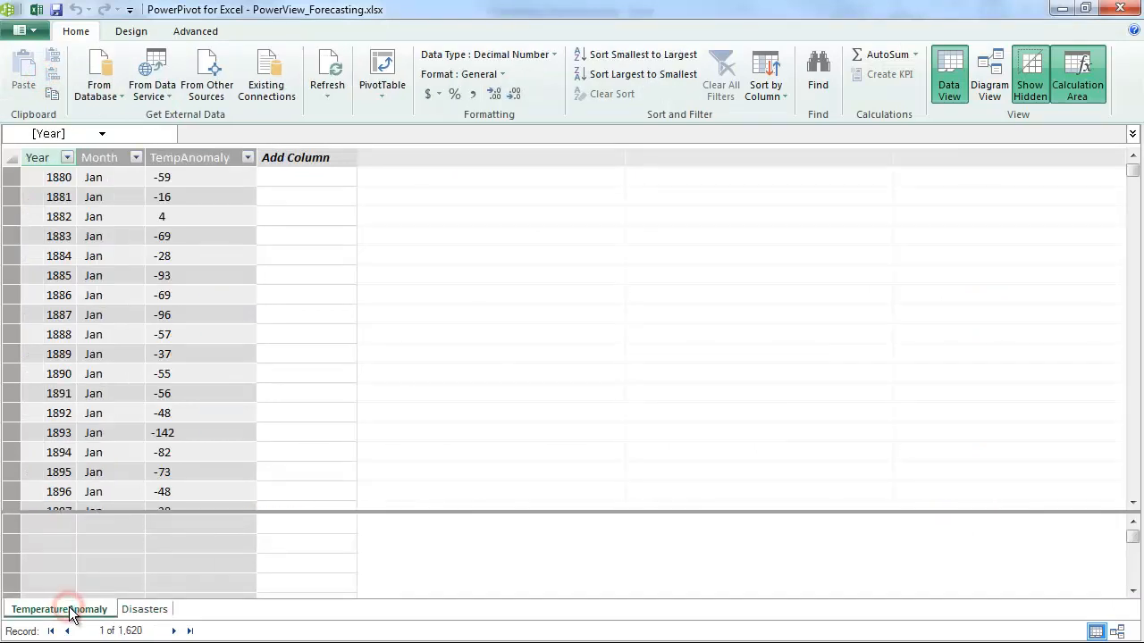
{"action": "left_click", "coordinate": [145, 610]}
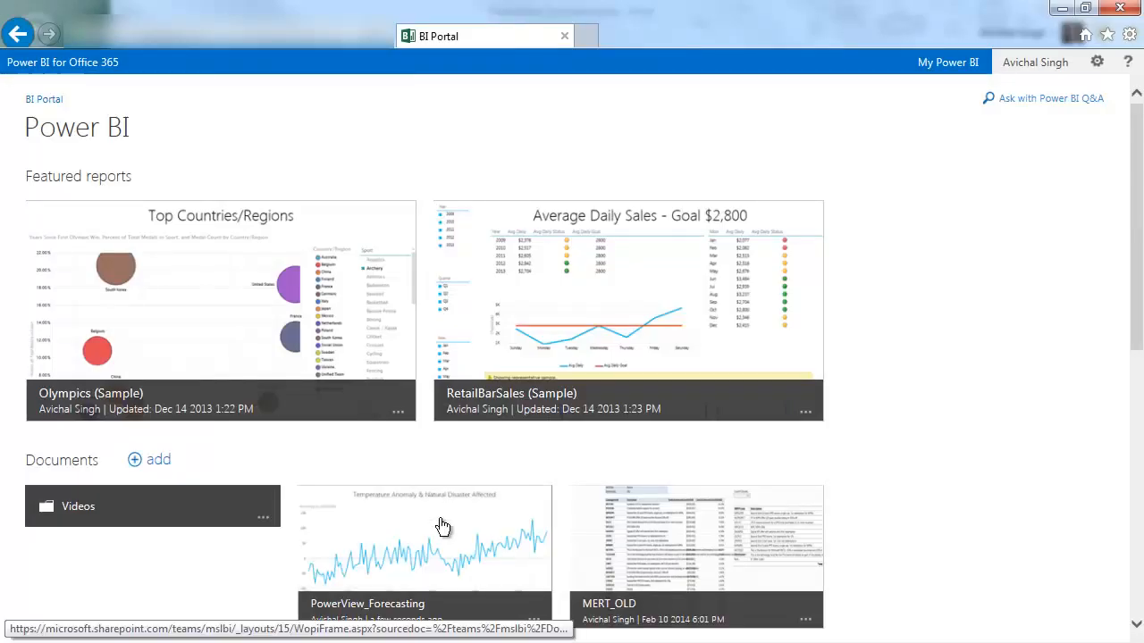
Step: Open the PowerView_Forecasting report and switch it to its HTML5 version
{"action": "left_click", "coordinate": [442, 528]}
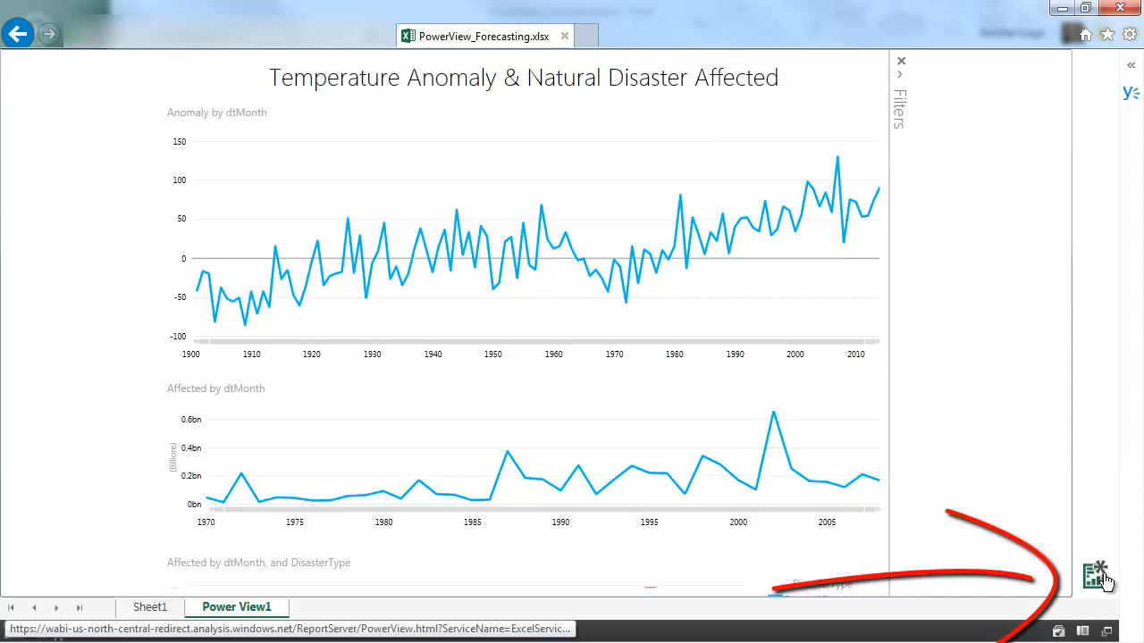
{"action": "left_click", "coordinate": [1096, 579]}
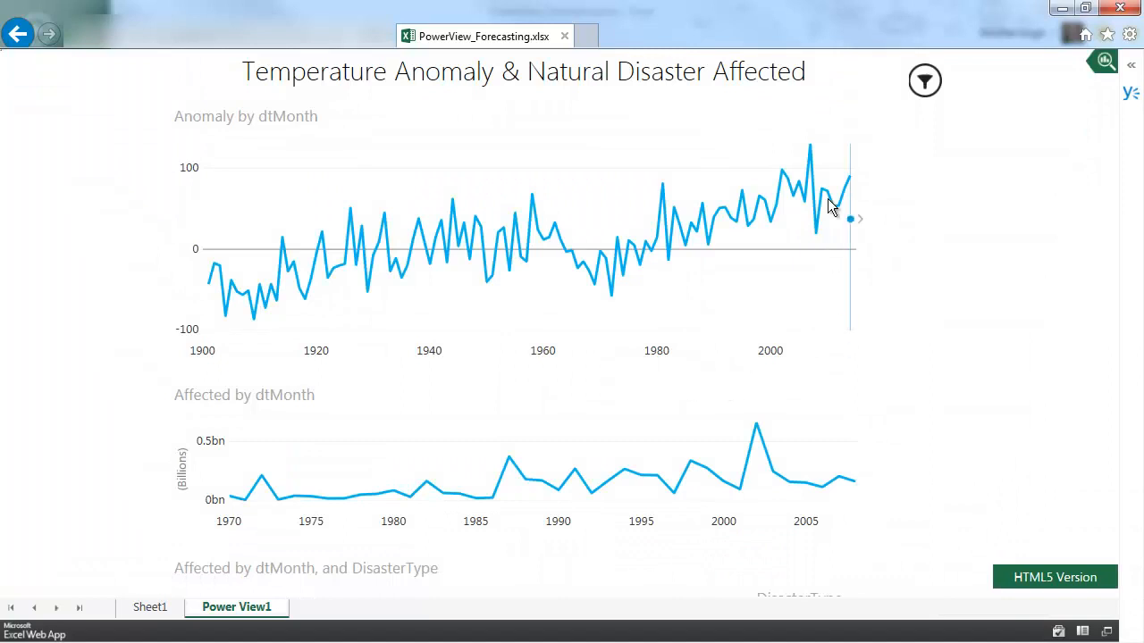
Step: Extend the Anomaly by dtMonth line into a forecast with seasonality of 12 units
{"action": "left_click", "coordinate": [822, 130]}
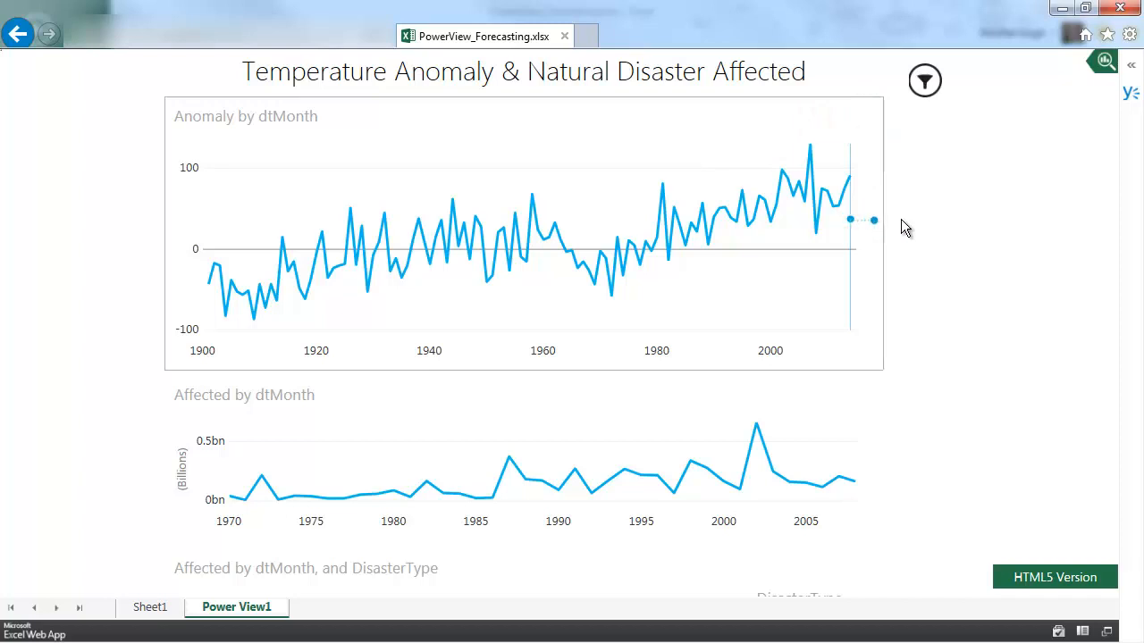
{"action": "left_click_drag", "start_coordinate": [905, 227], "coordinate": [926, 225]}
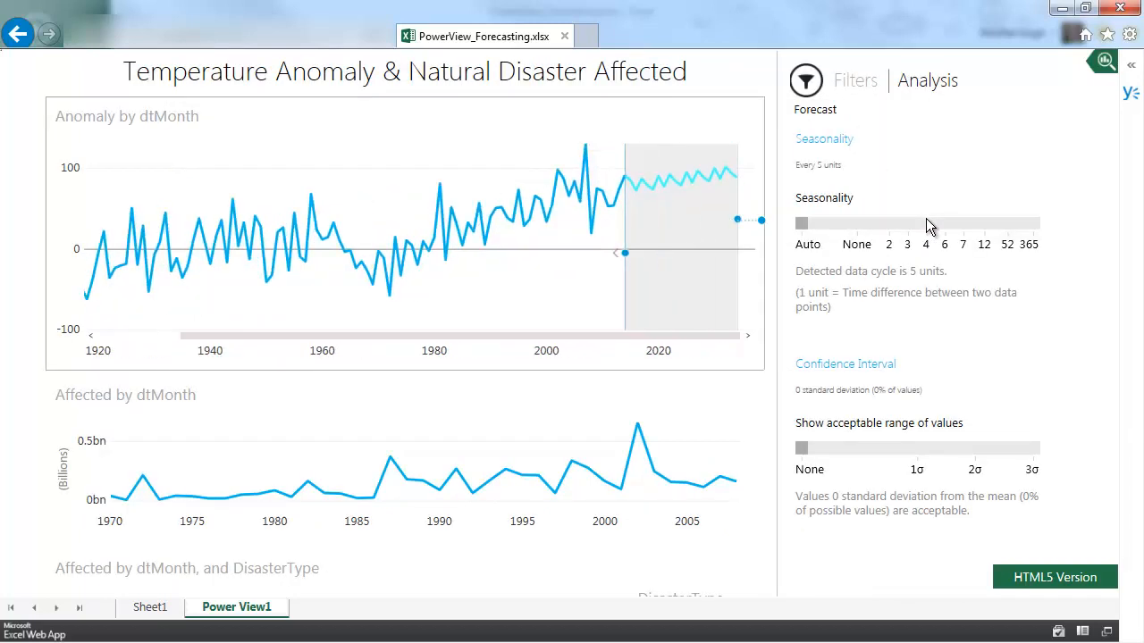
{"action": "mouse_move", "coordinate": [871, 270]}
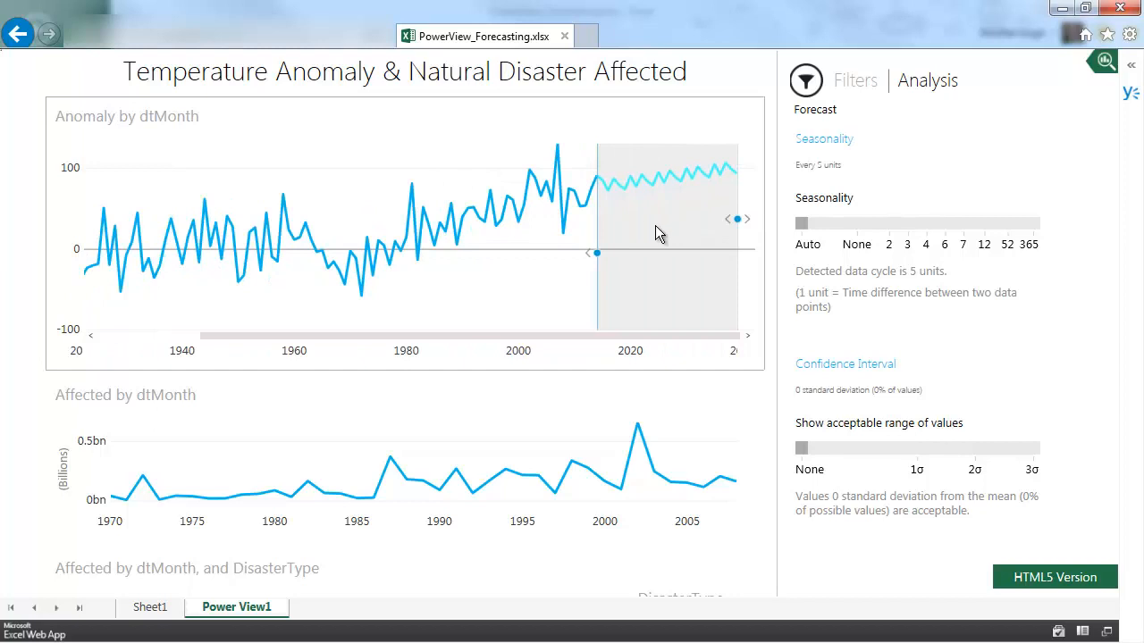
{"action": "left_click", "coordinate": [737, 220]}
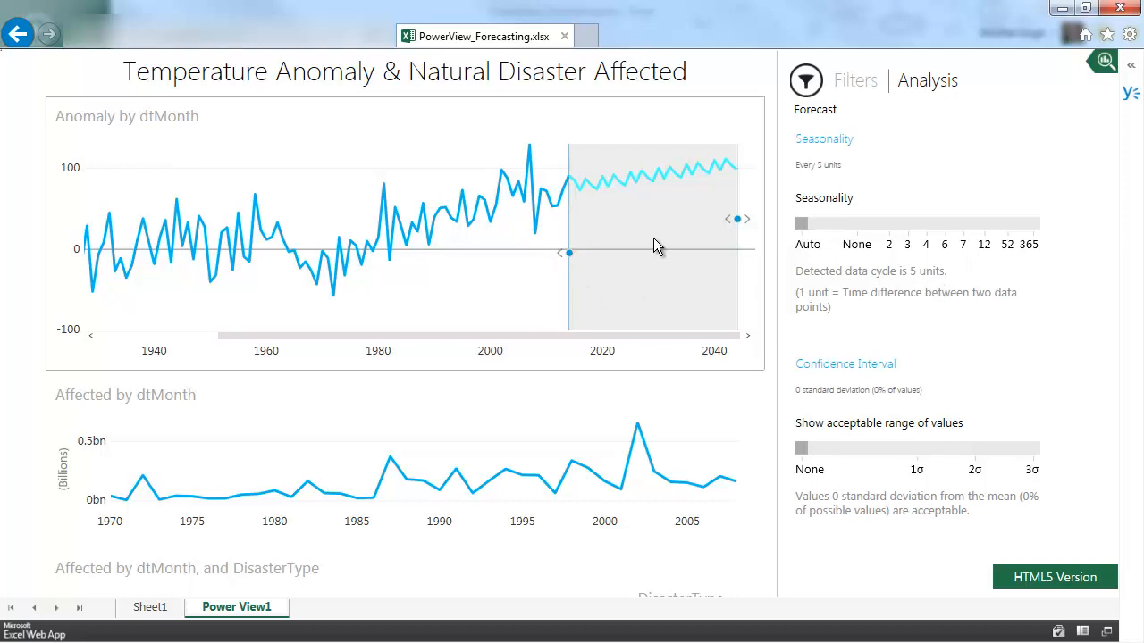
{"action": "left_click", "coordinate": [984, 225]}
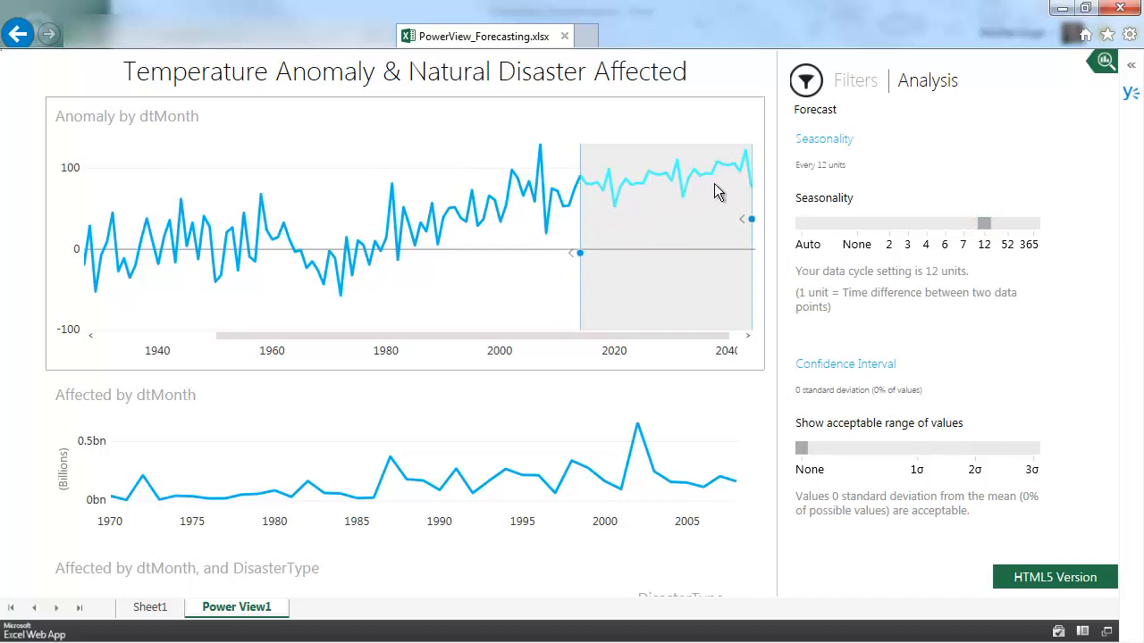
Step: Set the acceptable range to one standard deviation then None, hindcast to 1991 and back to 2014
{"action": "left_click", "coordinate": [917, 452]}
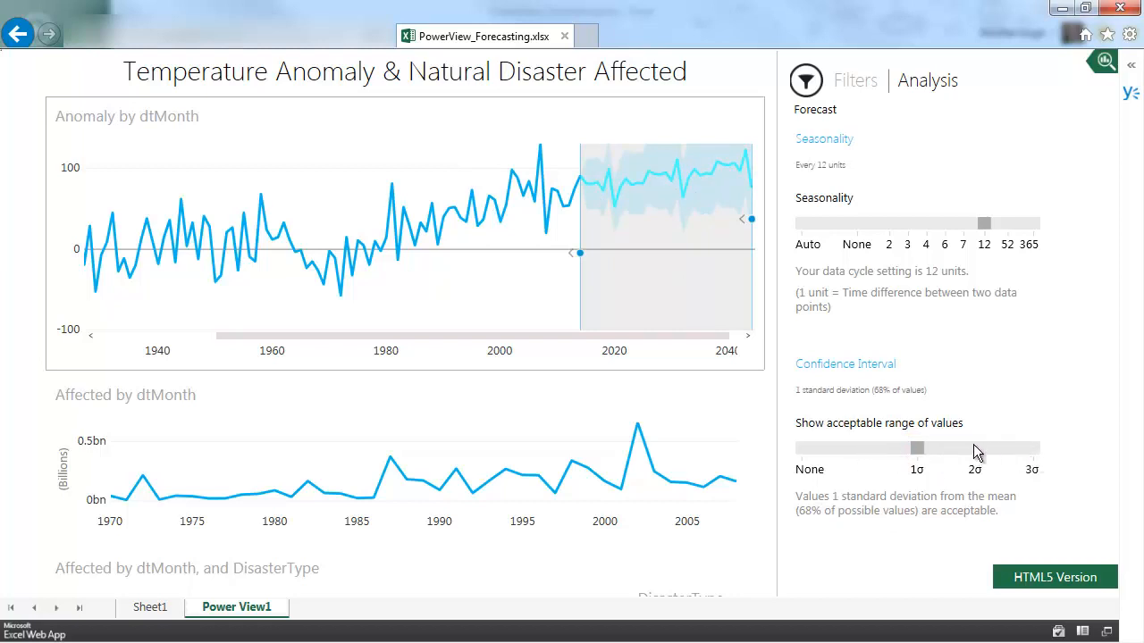
{"action": "left_click", "coordinate": [807, 454]}
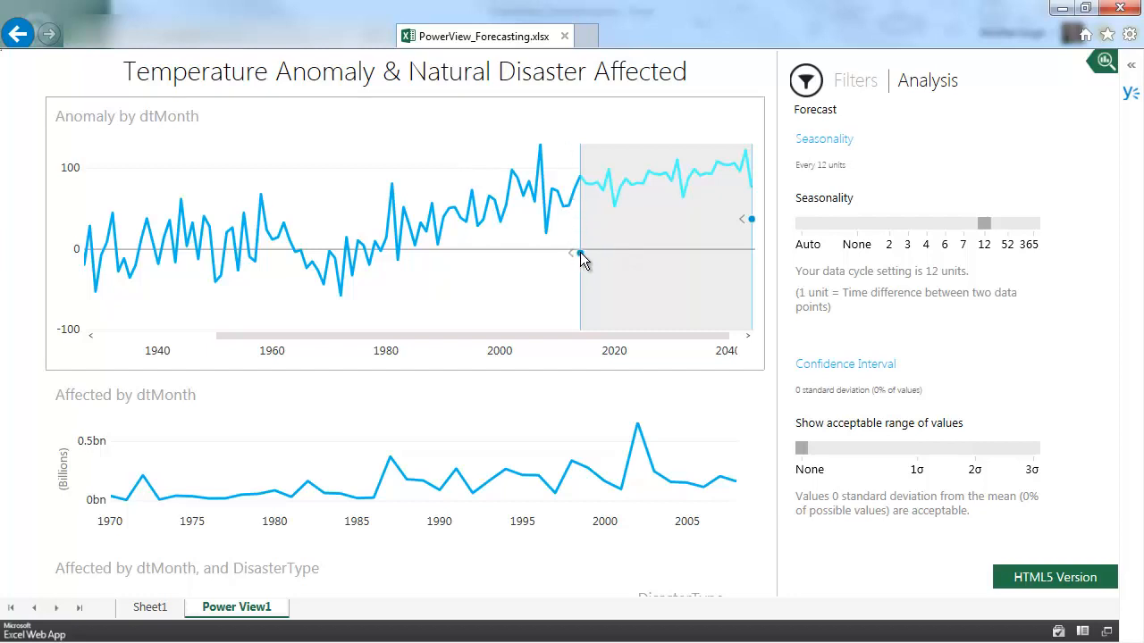
{"action": "left_click_drag", "start_coordinate": [580, 255], "coordinate": [438, 254]}
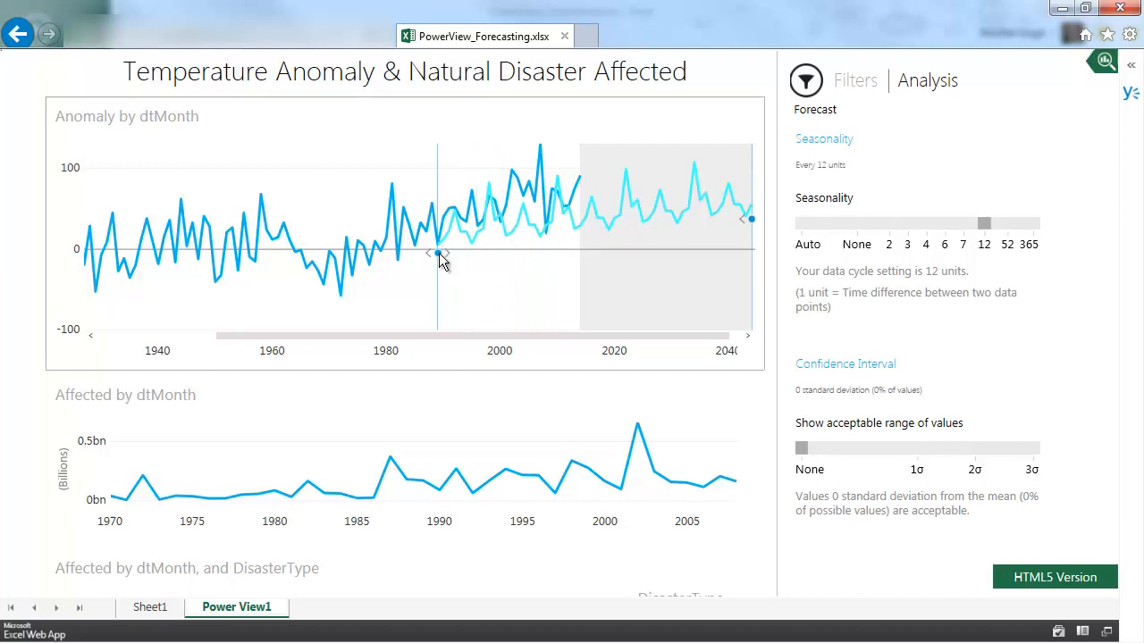
{"action": "left_click_drag", "start_coordinate": [439, 253], "coordinate": [579, 253]}
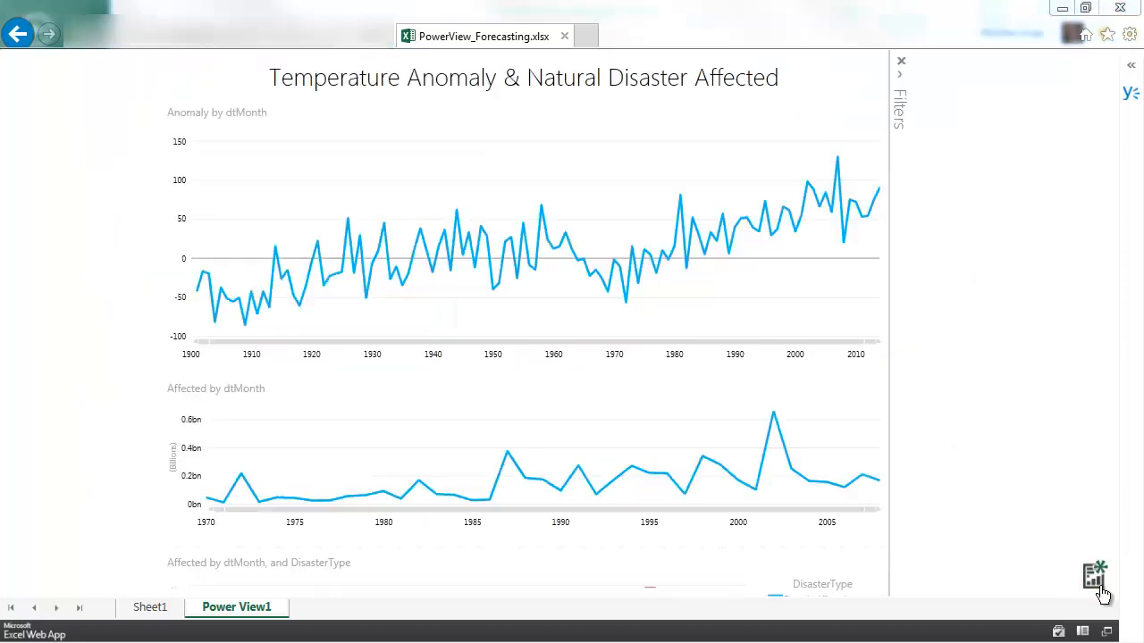
Step: Open the YearKey view filter in advanced mode with an 'is greater than or equal to' condition
{"action": "left_click", "coordinate": [900, 100]}
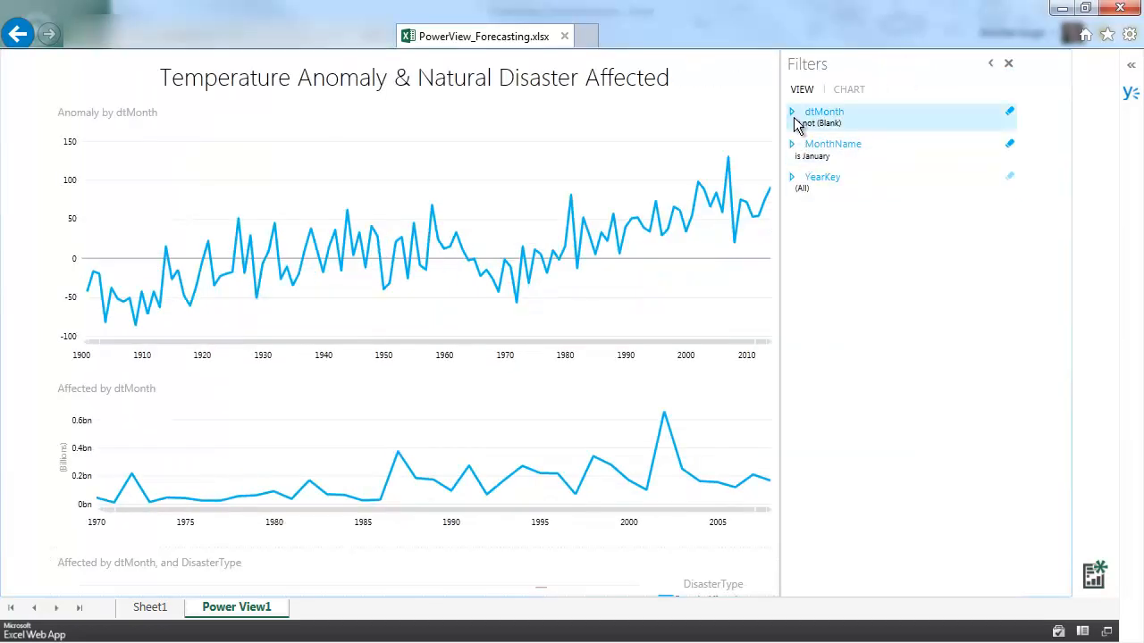
{"action": "left_click", "coordinate": [793, 177]}
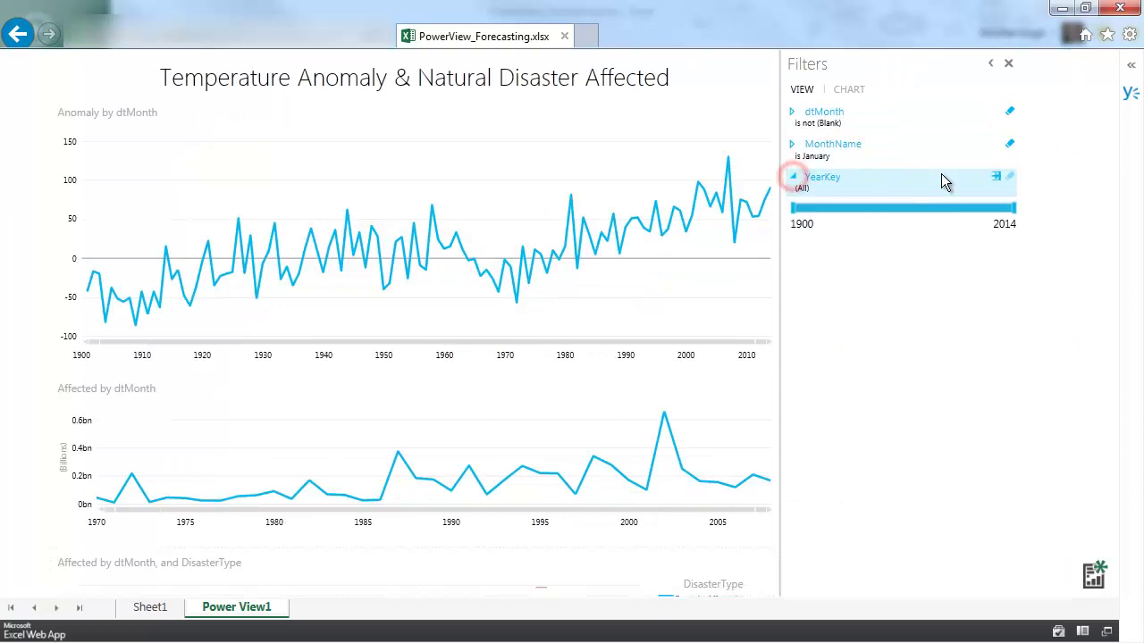
{"action": "left_click", "coordinate": [1000, 185]}
{"action": "left_click", "coordinate": [901, 231]}
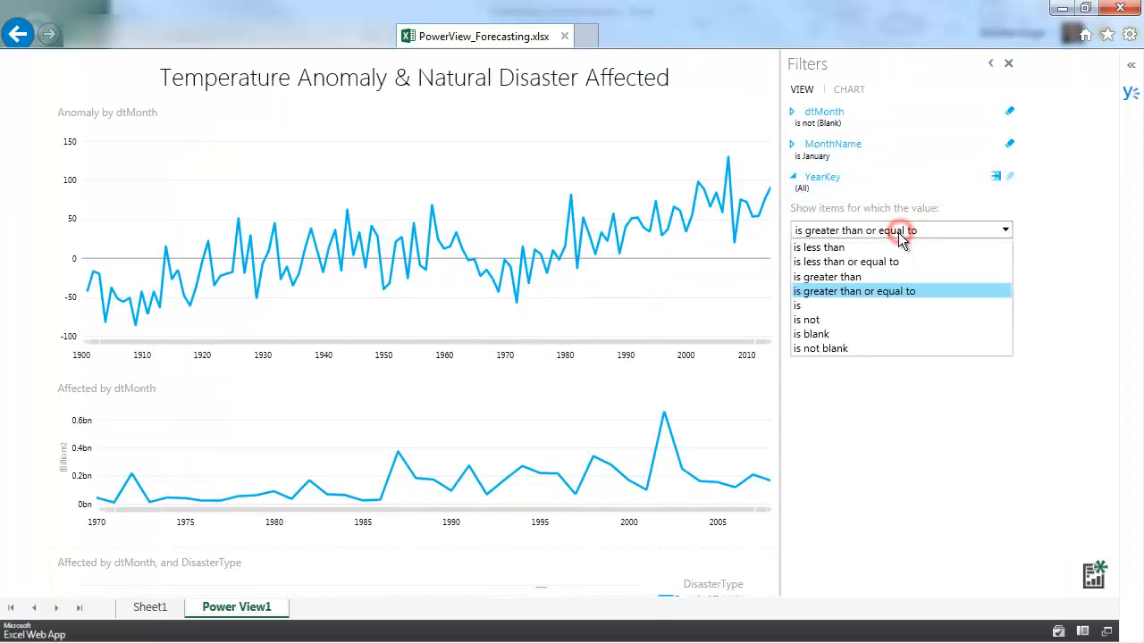
{"action": "left_click", "coordinate": [854, 292]}
{"action": "left_click", "coordinate": [858, 256]}
{"action": "type", "text": "1970"}
Step: Apply YearKey ≥ 1970 And < 2009, and pop the disaster chart out to fill the report
{"action": "key", "text": "Return"}
{"action": "left_click", "coordinate": [903, 301]}
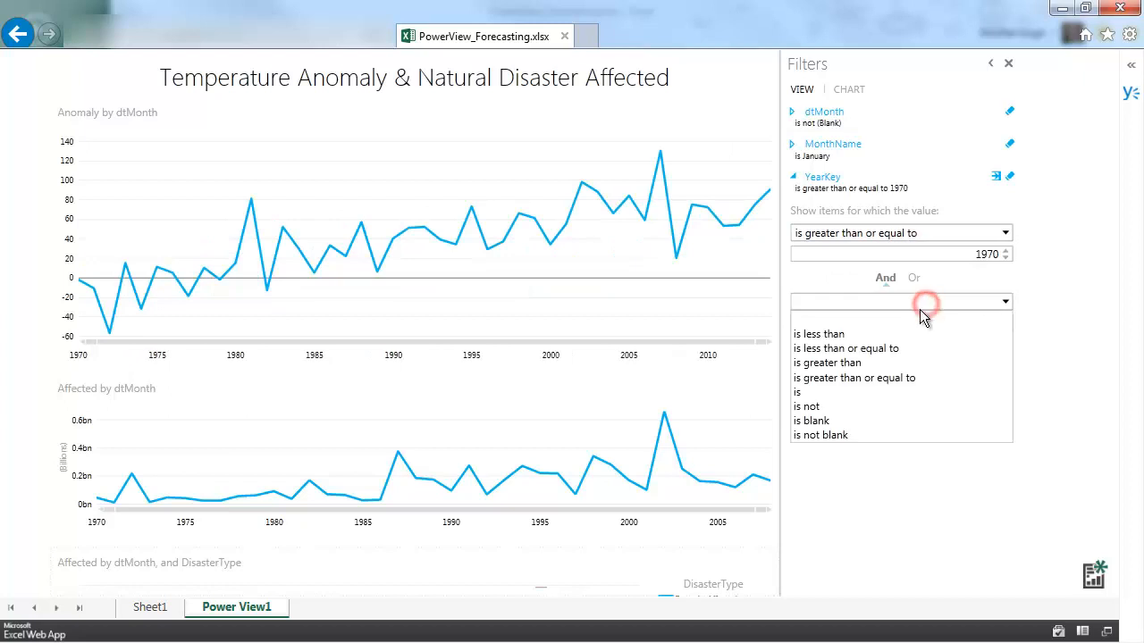
{"action": "left_click", "coordinate": [819, 333]}
{"action": "left_click", "coordinate": [833, 325]}
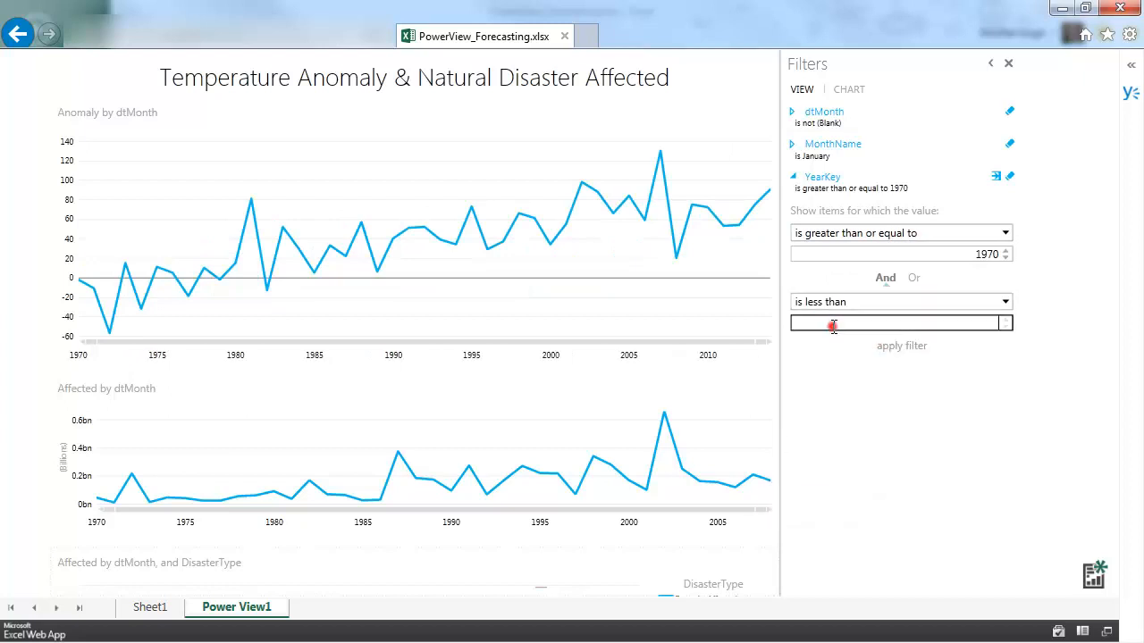
{"action": "type", "text": "2009"}
{"action": "left_click", "coordinate": [898, 350]}
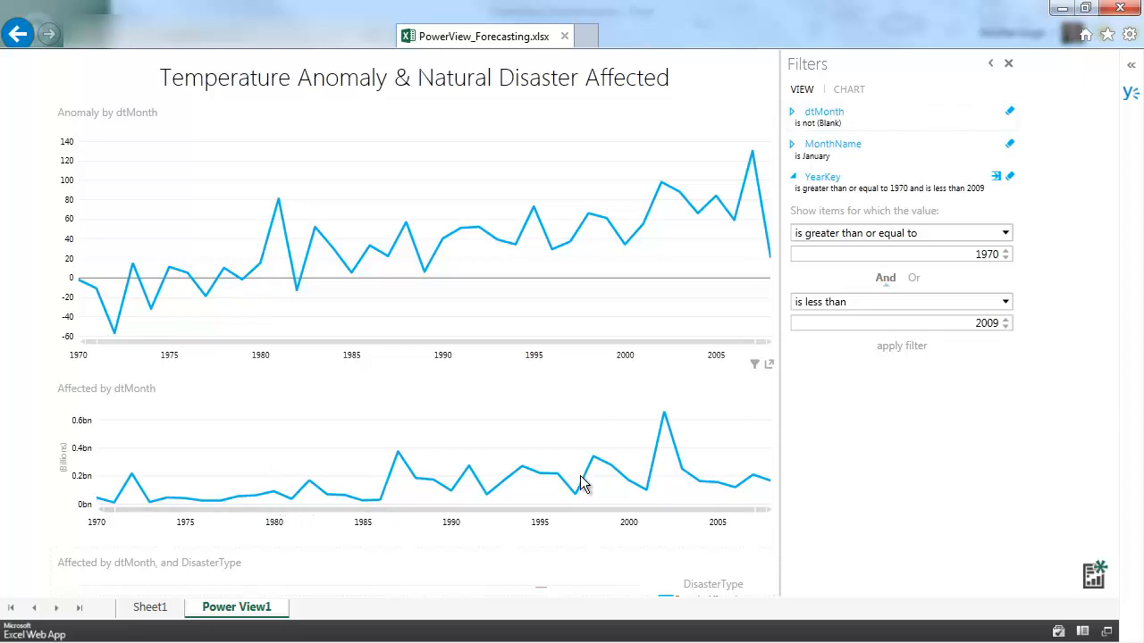
{"action": "mouse_move", "coordinate": [413, 456]}
{"action": "left_click", "coordinate": [769, 537]}
{"action": "left_click", "coordinate": [770, 538]}
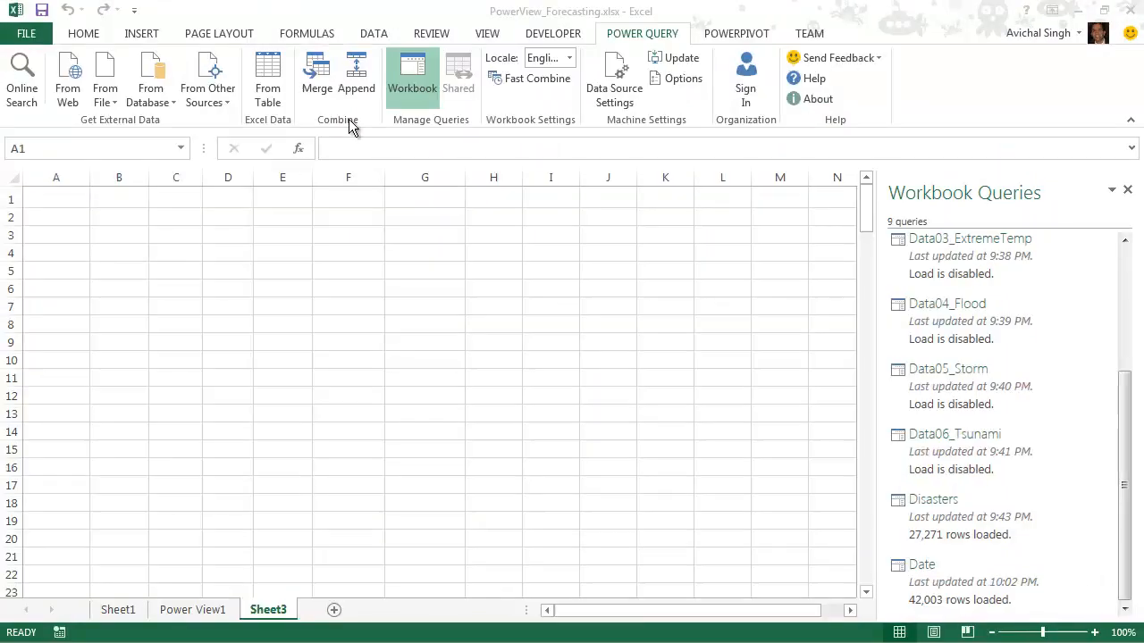
Step: Create a From Web query using the pasted Yahoo MSFT stock CSV URL
{"action": "left_click", "coordinate": [68, 81]}
{"action": "key", "text": "ctrl+v"}
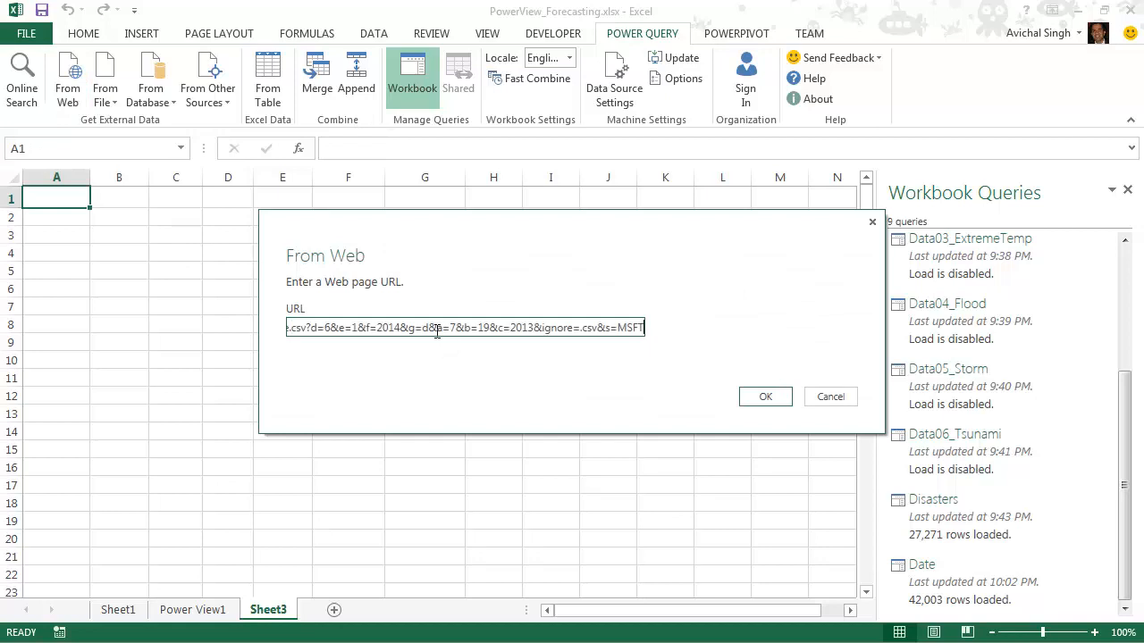
{"action": "key", "text": "Home"}
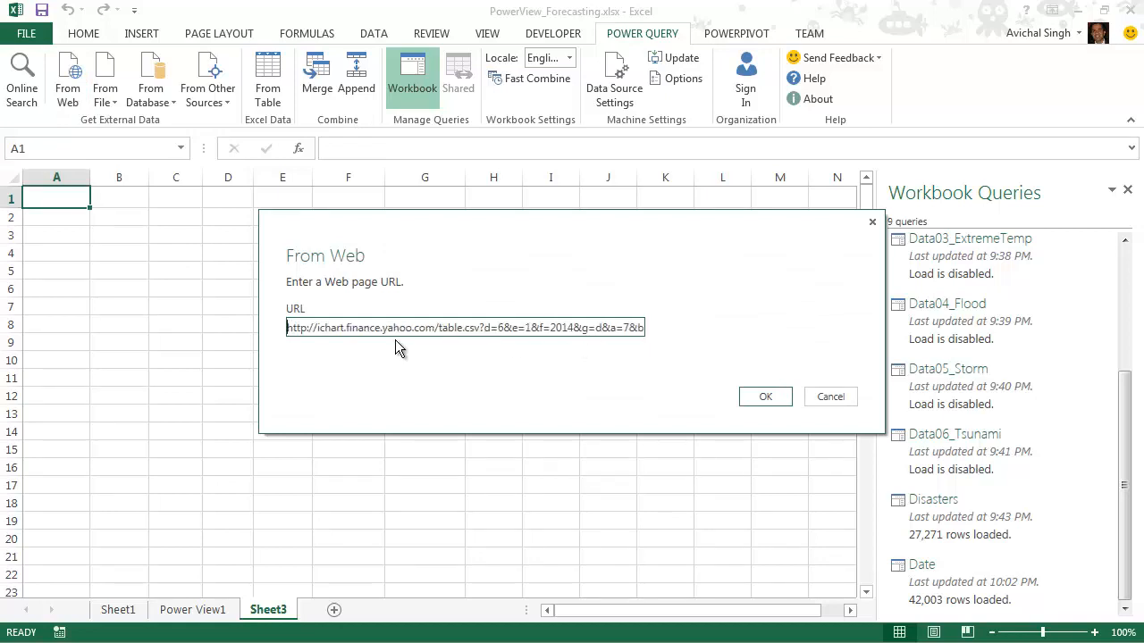
{"action": "left_click", "coordinate": [765, 397]}
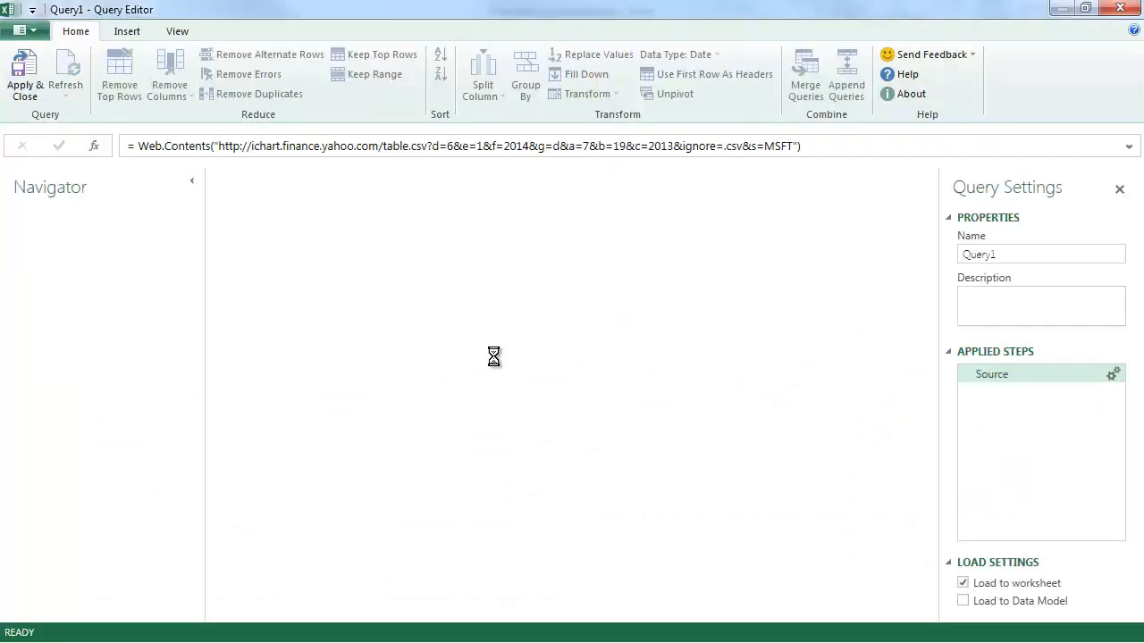
Step: Add a custom column named Symbol with the formula "MSFT"
{"action": "right_click", "coordinate": [465, 180]}
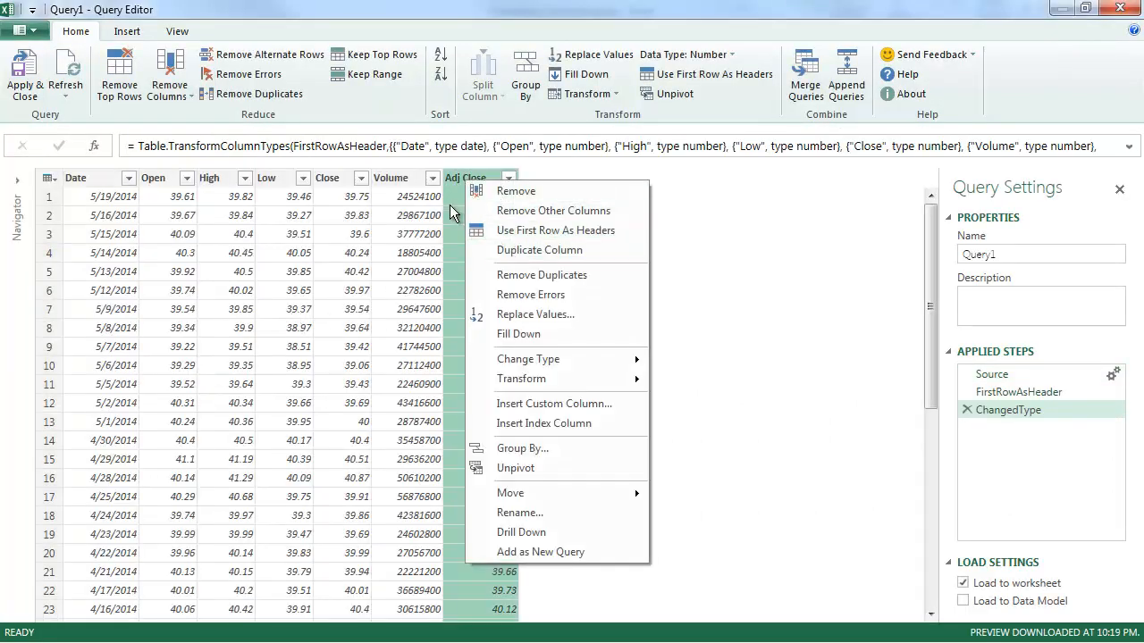
{"action": "left_click", "coordinate": [553, 403]}
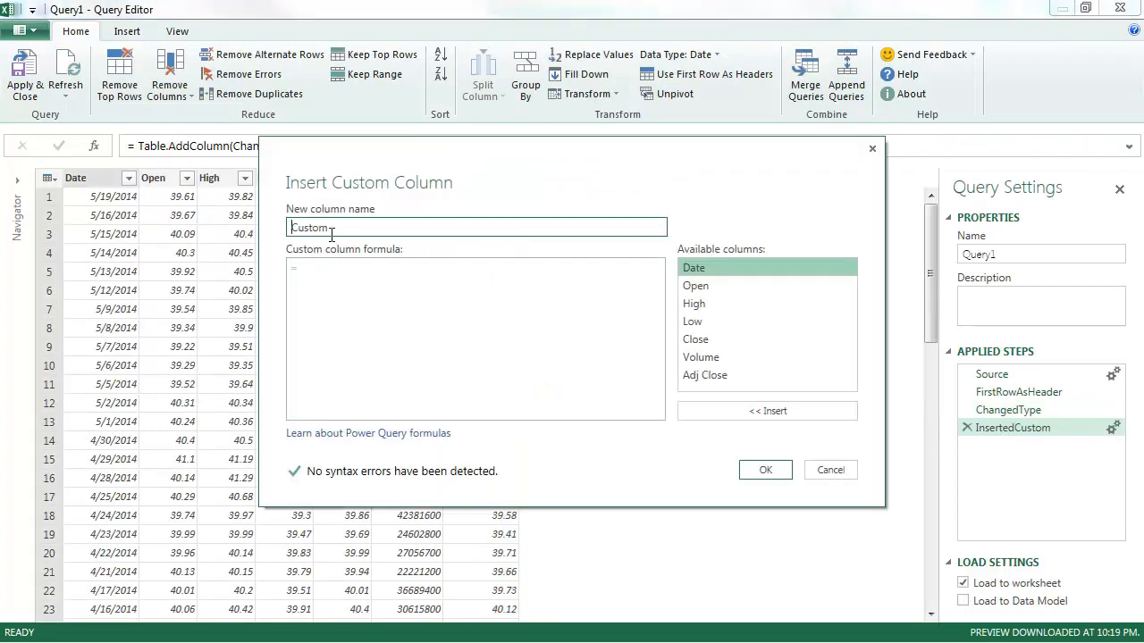
{"action": "double_click", "coordinate": [340, 228]}
{"action": "type", "text": "Symbol"}
{"action": "left_click", "coordinate": [311, 268]}
{"action": "type", "text": "\""}
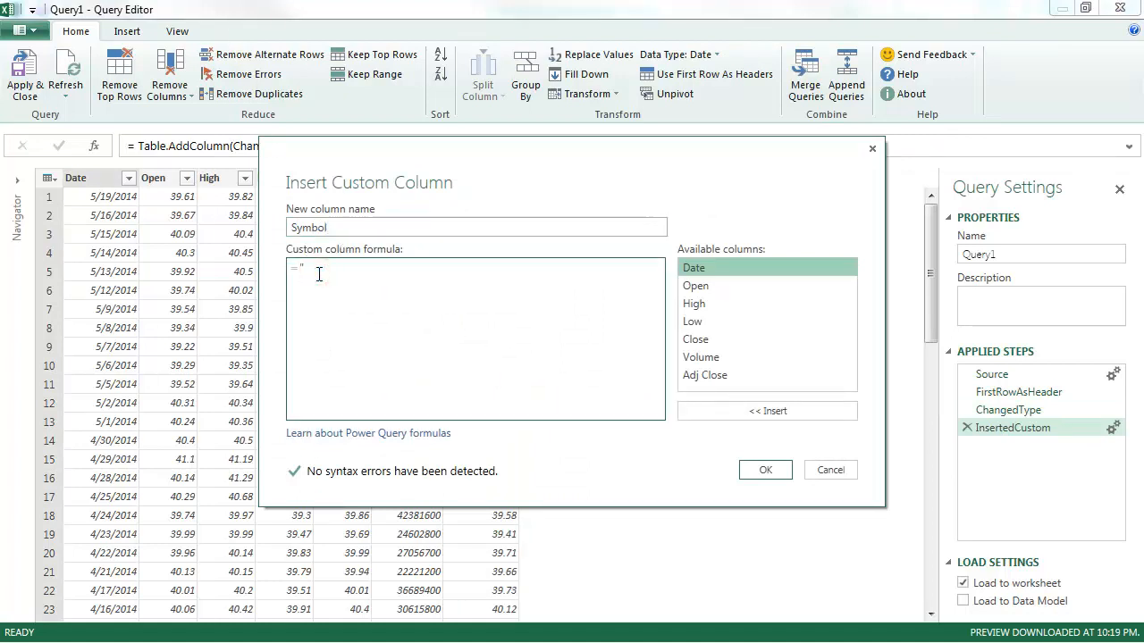
{"action": "type", "text": "\""}
{"action": "left_click", "coordinate": [765, 470]}
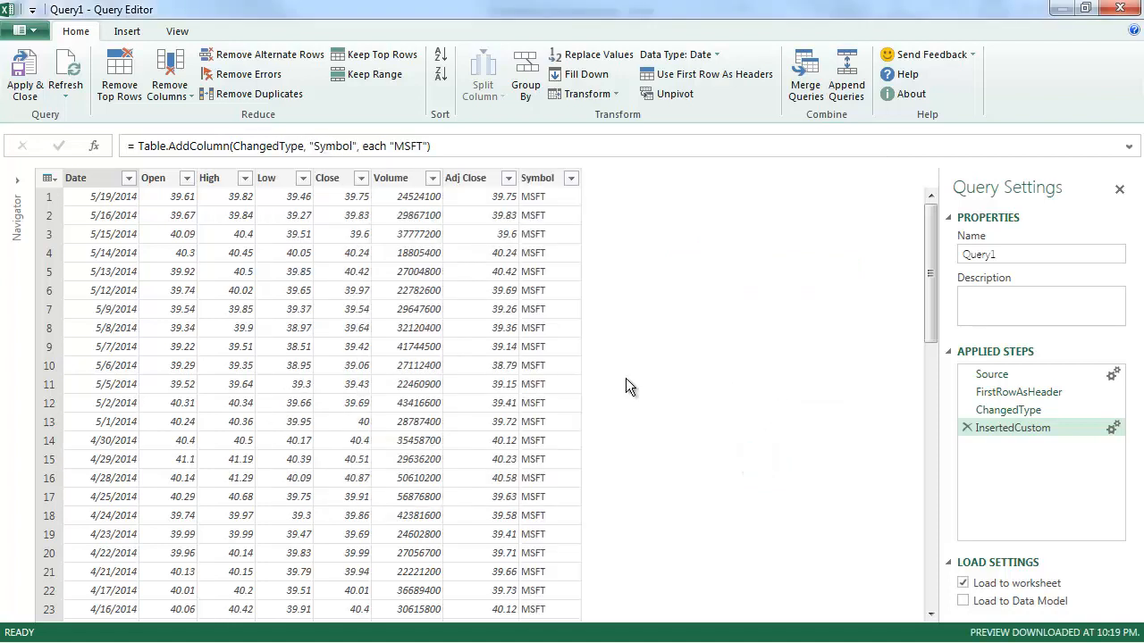
Step: Uncheck Load to worksheet, rename the query Stock_MSFT, and apply & close
{"action": "left_click", "coordinate": [962, 583]}
{"action": "left_click", "coordinate": [1011, 256]}
{"action": "double_click", "coordinate": [1011, 257]}
{"action": "type", "text": "Stock_MSFT"}
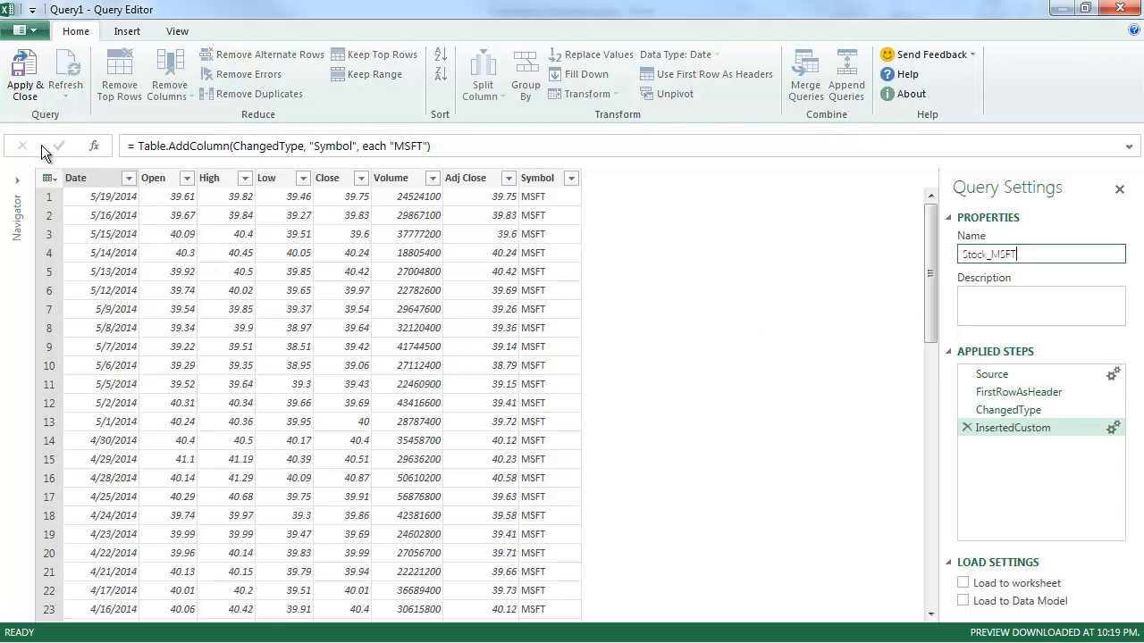
{"action": "left_click", "coordinate": [26, 76]}
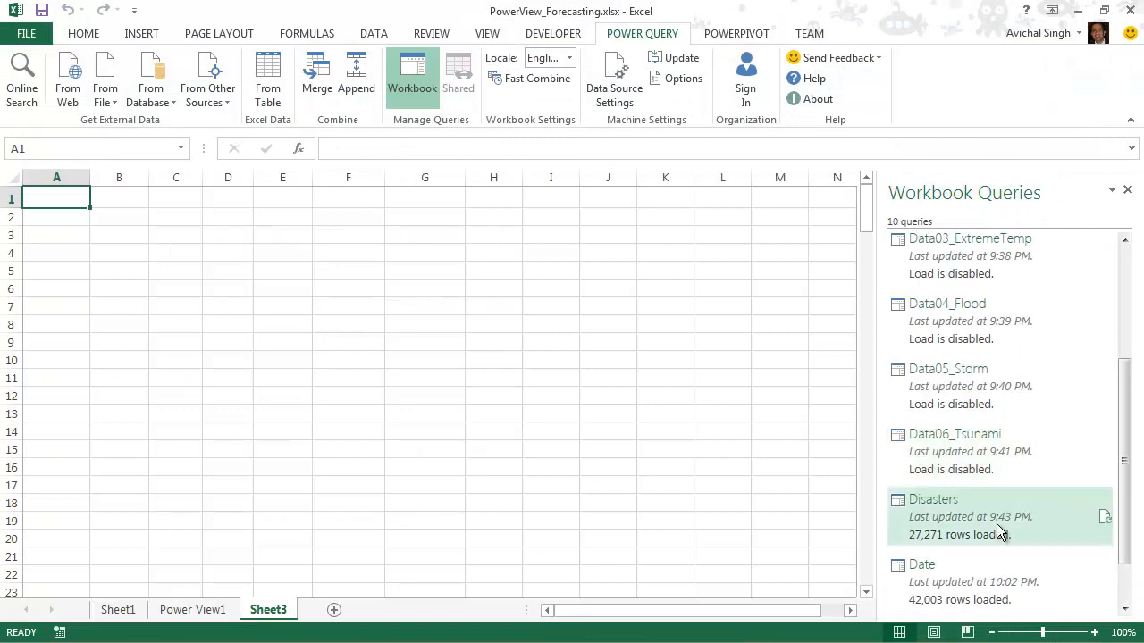
{"action": "scroll", "coordinate": [1121, 563], "scroll_direction": "down", "scroll_amount": 2}
Step: Duplicate the Stock_MSFT query from the Workbook Queries pane
{"action": "right_click", "coordinate": [992, 581]}
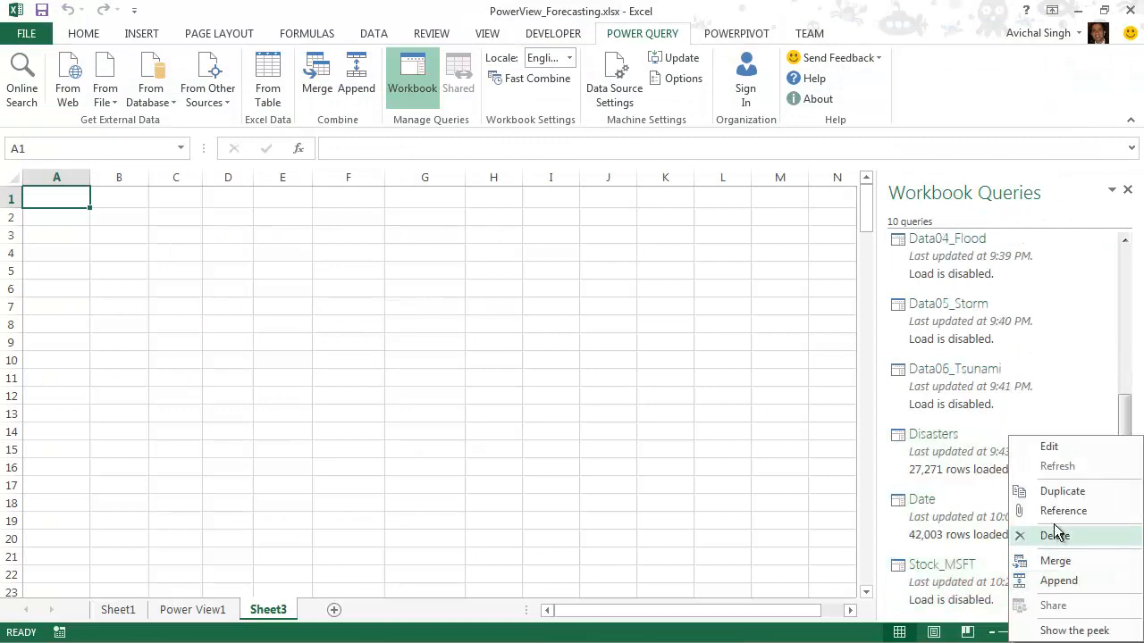
{"action": "left_click", "coordinate": [1062, 491]}
{"action": "left_click_drag", "start_coordinate": [1126, 501], "coordinate": [1131, 593]}
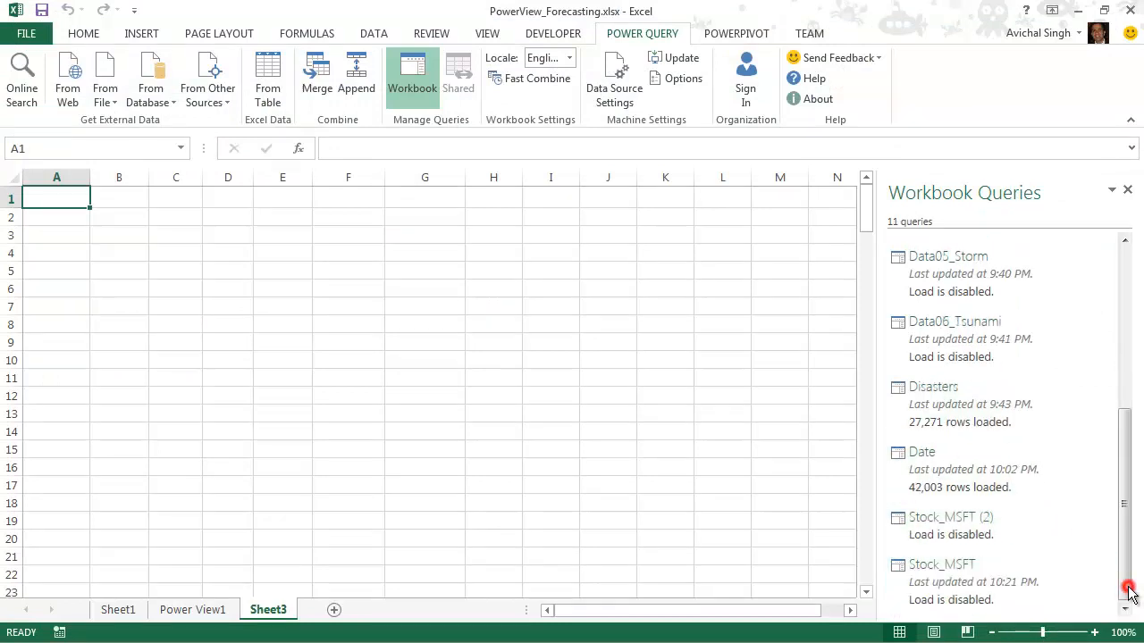
{"action": "right_click", "coordinate": [980, 527]}
{"action": "left_click", "coordinate": [1017, 491]}
Step: Edit the duplicate into Stock_FB: Source URL ticker FB and Symbol column "FB", then close
{"action": "right_click", "coordinate": [965, 436]}
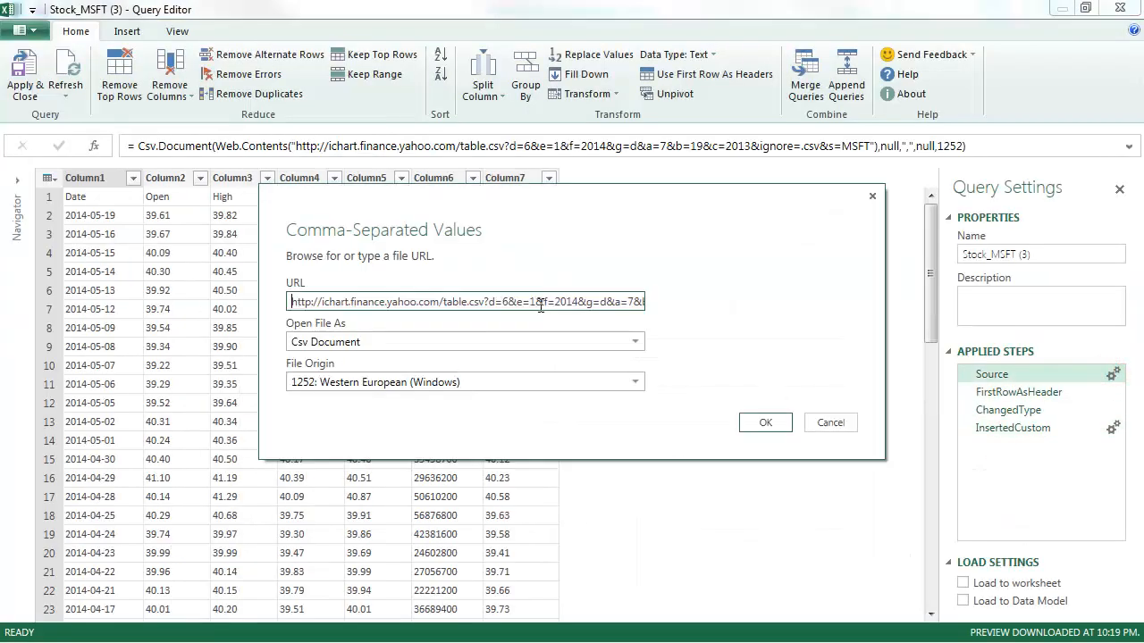
{"action": "key", "text": "End"}
{"action": "key", "text": "BackSpace"}
{"action": "key", "text": "BackSpace"}
{"action": "key", "text": "BackSpace"}
{"action": "type", "text": "FB"}
{"action": "left_click", "coordinate": [765, 423]}
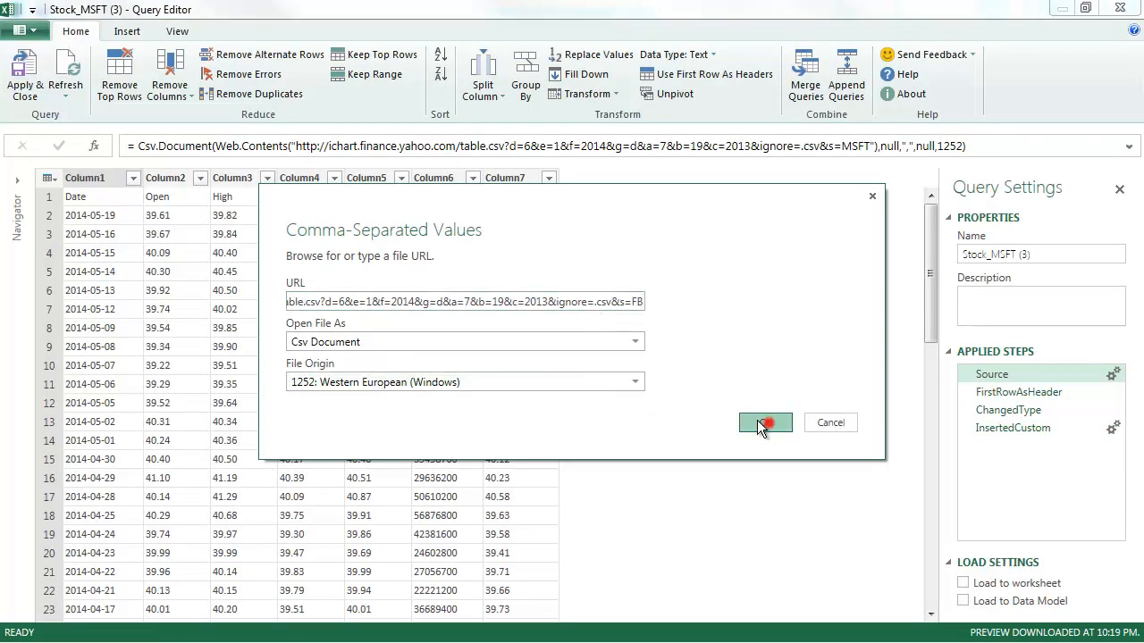
{"action": "left_click", "coordinate": [1013, 427]}
{"action": "double_click", "coordinate": [1113, 428]}
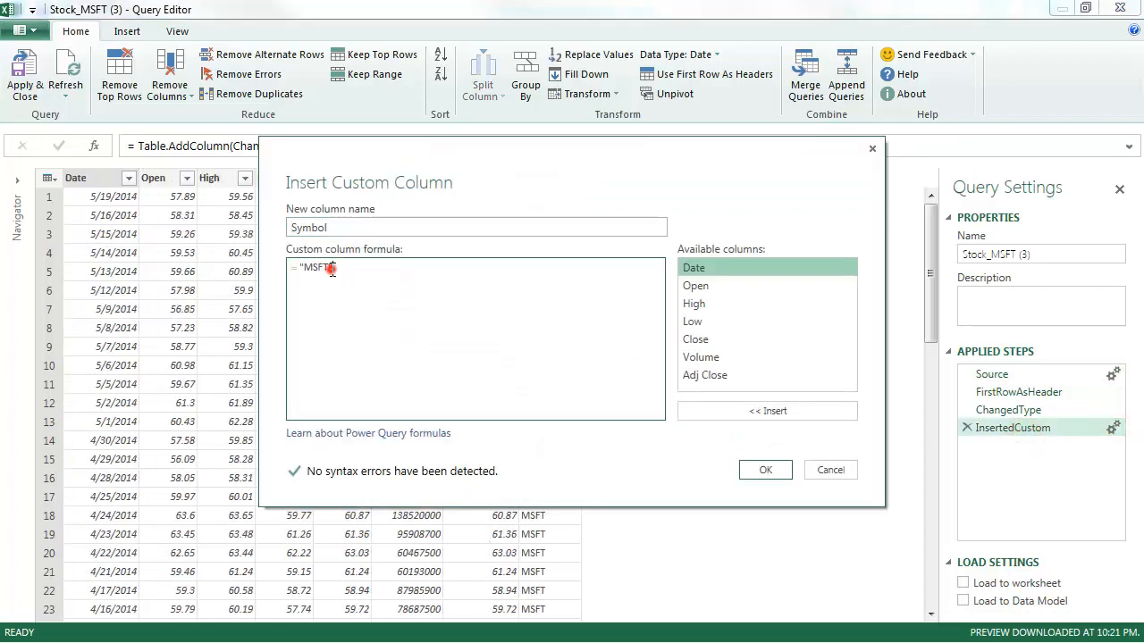
{"action": "double_click", "coordinate": [317, 268]}
{"action": "type", "text": "FB"}
{"action": "left_click", "coordinate": [765, 470]}
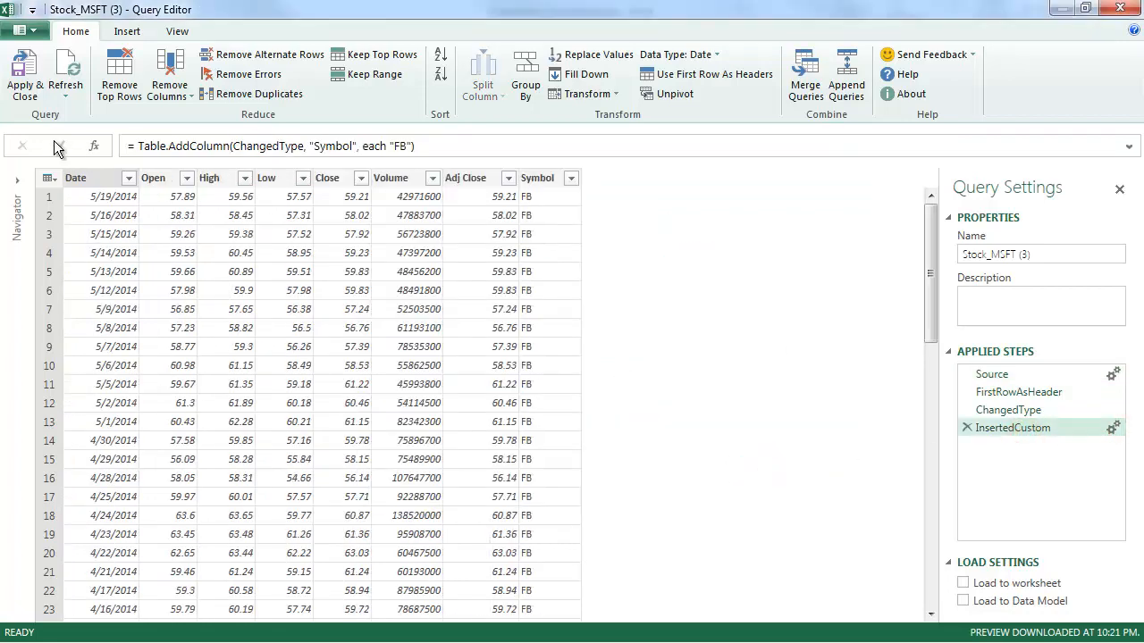
{"action": "left_click", "coordinate": [45, 76]}
Step: Duplicate Stock_MSFT again and rename the copy Stock_AAPL
{"action": "right_click", "coordinate": [970, 507]}
{"action": "left_click", "coordinate": [1015, 464]}
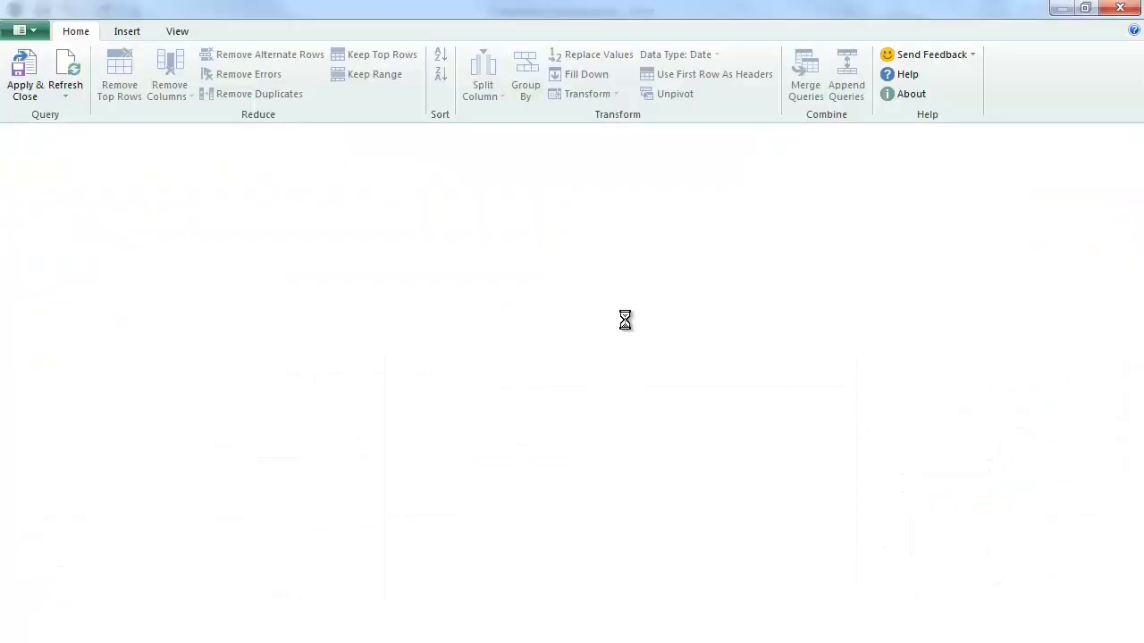
{"action": "left_click", "coordinate": [1041, 257]}
{"action": "type", "text": "AAPL"}
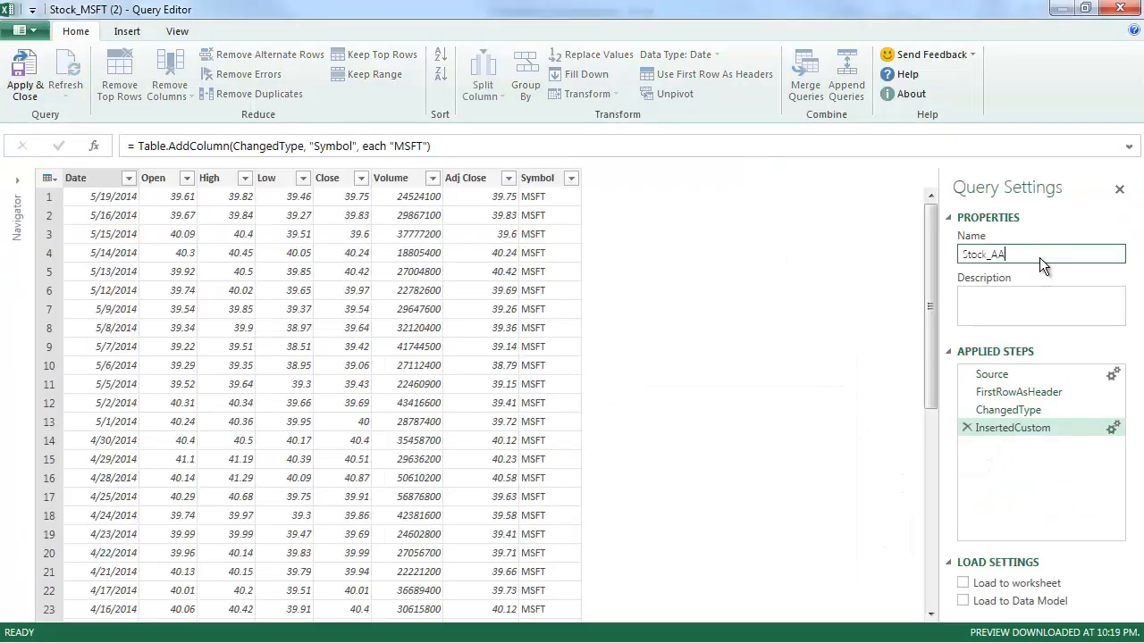
{"action": "key", "text": "Return"}
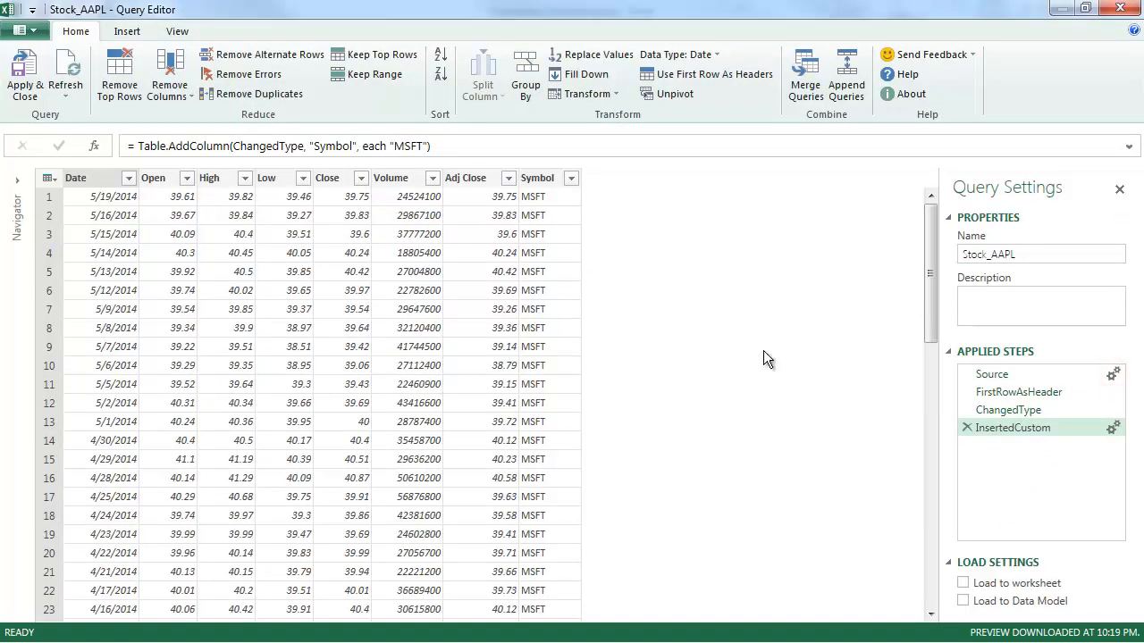
Step: Change Stock_AAPL's Source URL to s=AAPL and its Symbol formula to "AAPL", then apply & close
{"action": "double_click", "coordinate": [628, 302]}
{"action": "type", "text": "AAPL"}
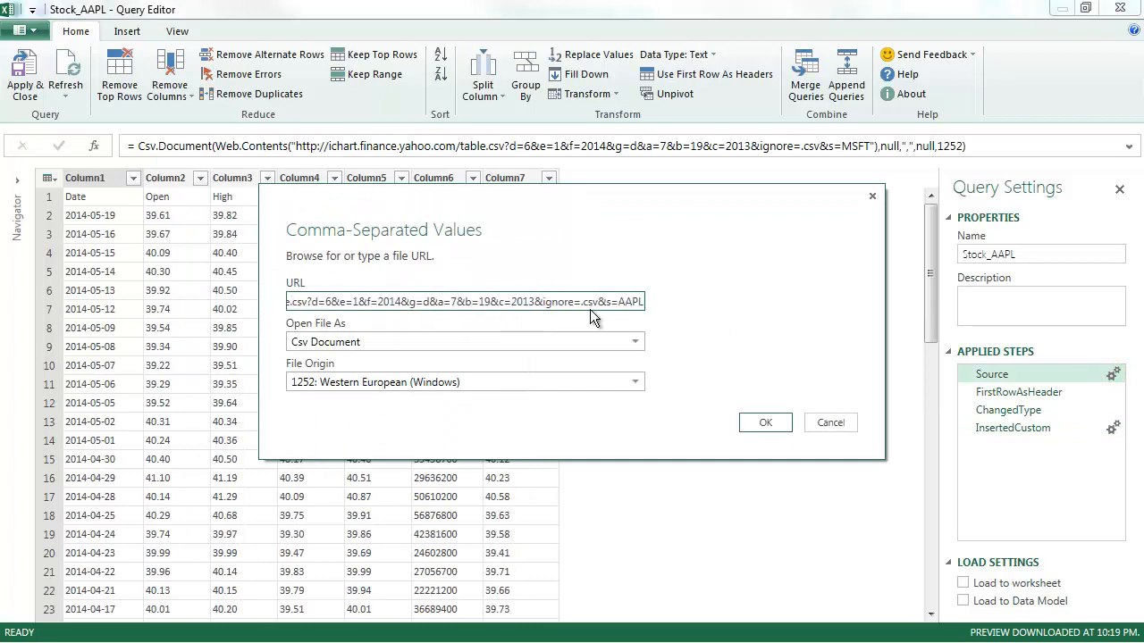
{"action": "key", "text": "Return"}
{"action": "left_click", "coordinate": [1013, 427]}
{"action": "left_click", "coordinate": [1113, 427]}
{"action": "double_click", "coordinate": [316, 267]}
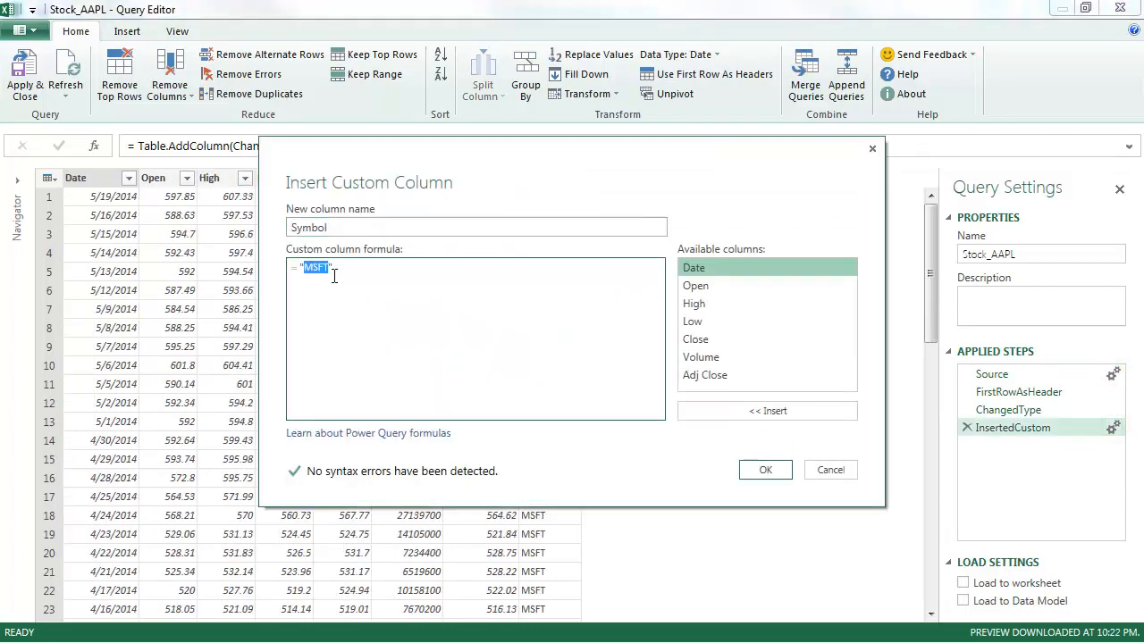
{"action": "type", "text": "AAPL"}
{"action": "left_click", "coordinate": [765, 471]}
{"action": "left_click", "coordinate": [33, 76]}
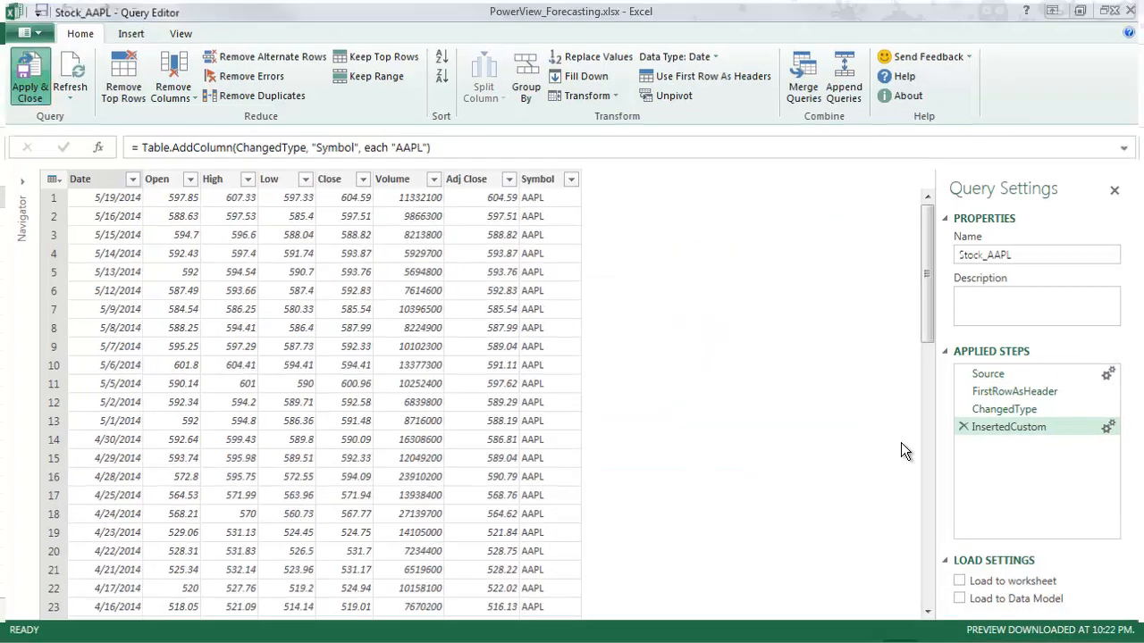
Step: Append Stock_AAPL to Stock_MSFT as the primary table
{"action": "left_click", "coordinate": [356, 81]}
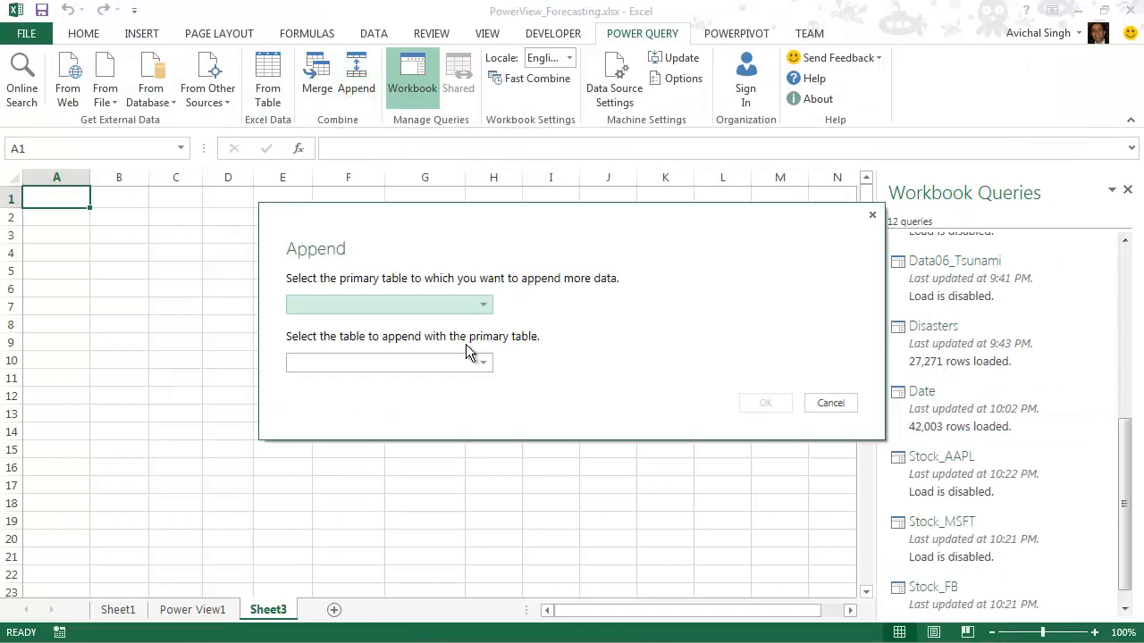
{"action": "left_click", "coordinate": [421, 305]}
{"action": "scroll", "coordinate": [375, 376], "scroll_direction": "down", "scroll_amount": 3}
{"action": "left_click", "coordinate": [355, 381]}
{"action": "left_click", "coordinate": [420, 361]}
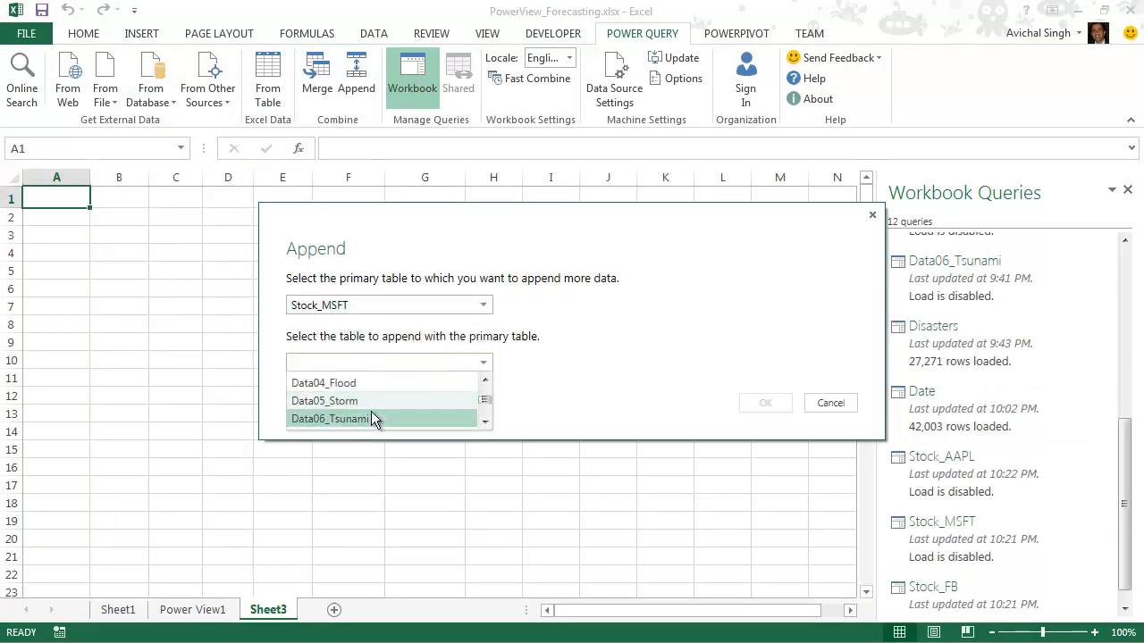
{"action": "scroll", "coordinate": [371, 411], "scroll_direction": "down", "scroll_amount": 3}
{"action": "left_click", "coordinate": [331, 418]}
{"action": "left_click", "coordinate": [765, 404]}
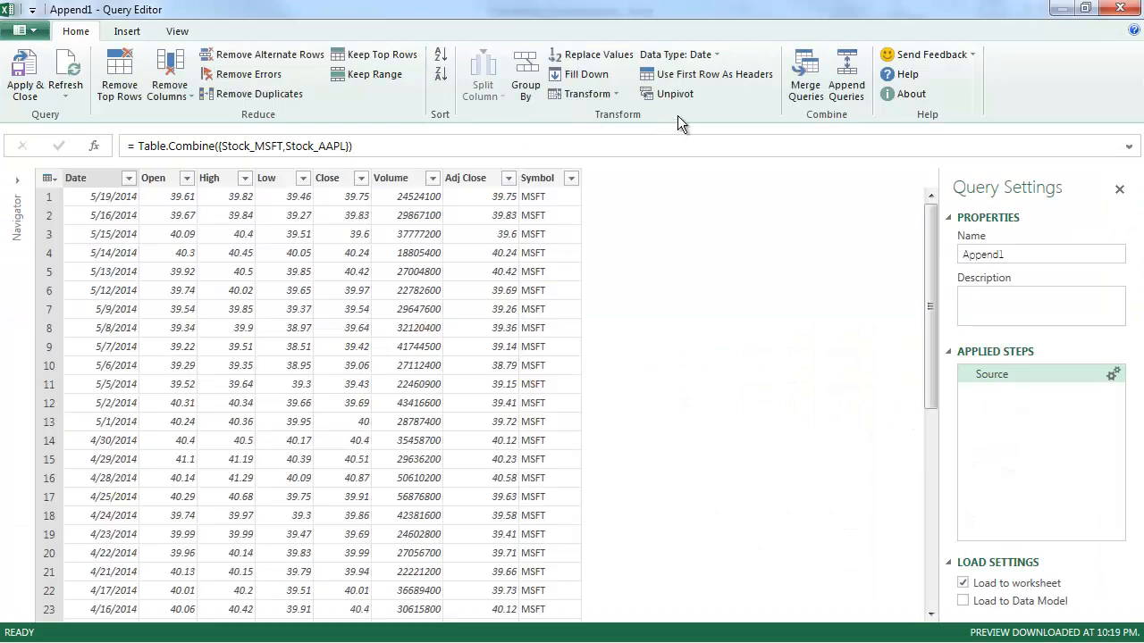
Step: Append Stock_FB to the combined query with Append Queries
{"action": "left_click", "coordinate": [845, 76]}
{"action": "left_click", "coordinate": [483, 305]}
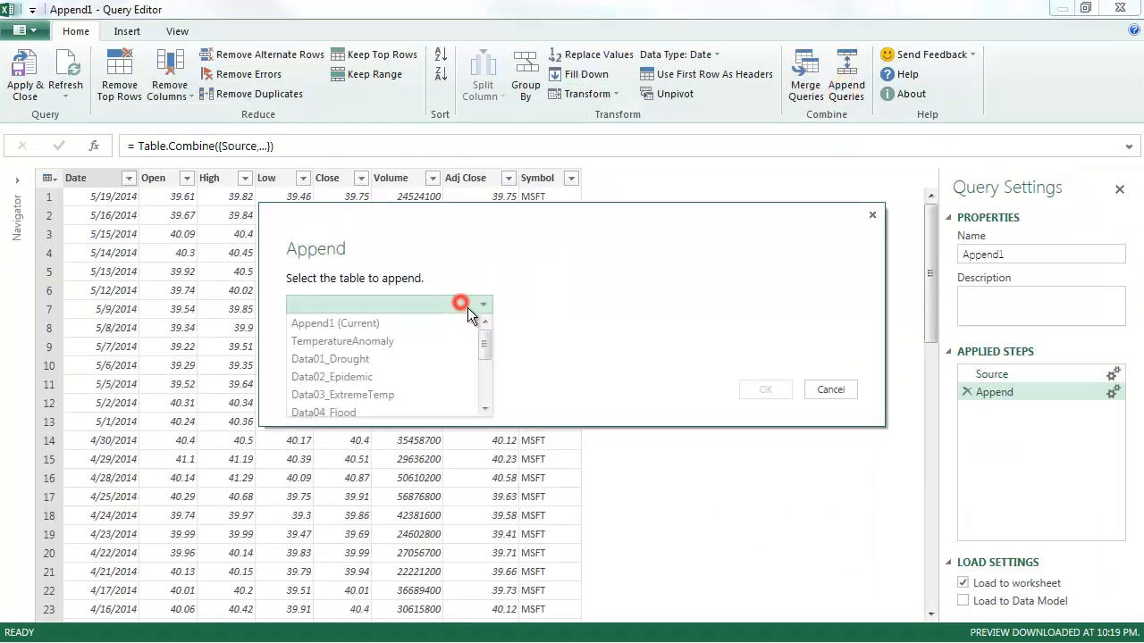
{"action": "scroll", "coordinate": [390, 396], "scroll_direction": "down", "scroll_amount": 3}
{"action": "left_click", "coordinate": [375, 409]}
{"action": "left_click", "coordinate": [765, 390]}
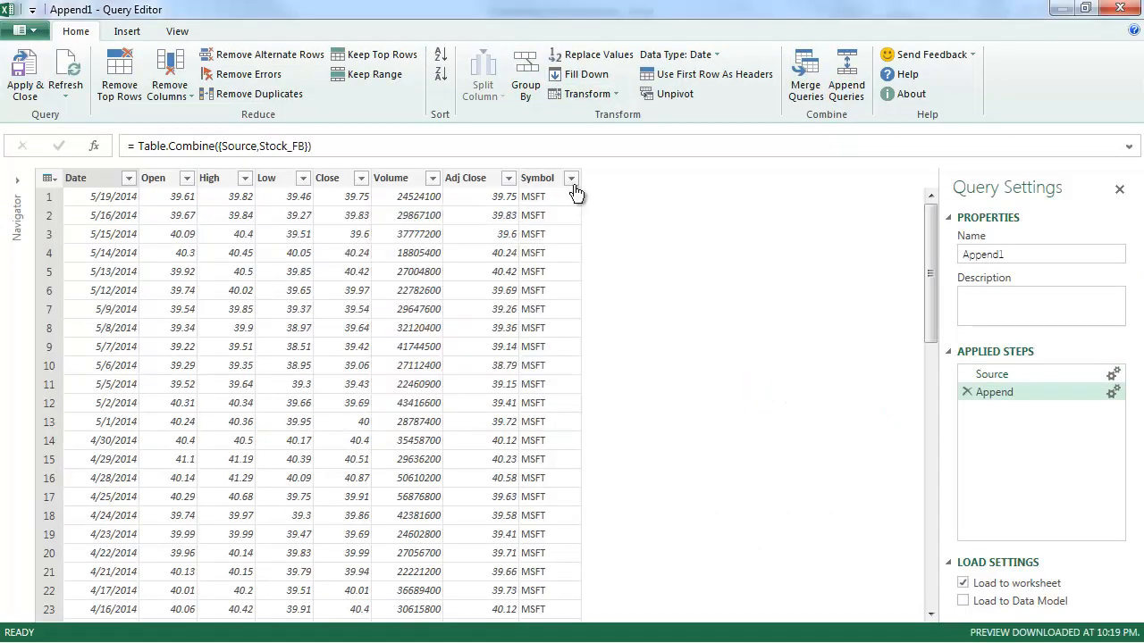
Step: Review both append steps' settings without changes and check an Open column value
{"action": "left_click", "coordinate": [992, 375]}
{"action": "left_click", "coordinate": [1113, 374]}
{"action": "left_click", "coordinate": [830, 403]}
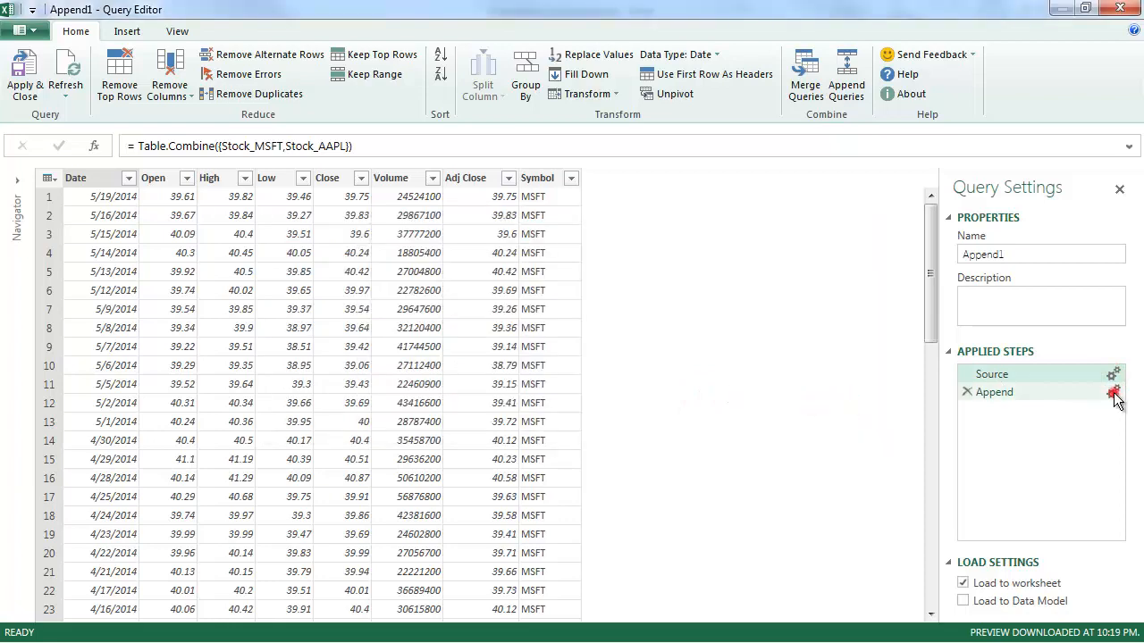
{"action": "left_click", "coordinate": [993, 392]}
{"action": "left_click", "coordinate": [1113, 392]}
{"action": "left_click", "coordinate": [820, 393]}
{"action": "left_click", "coordinate": [170, 215]}
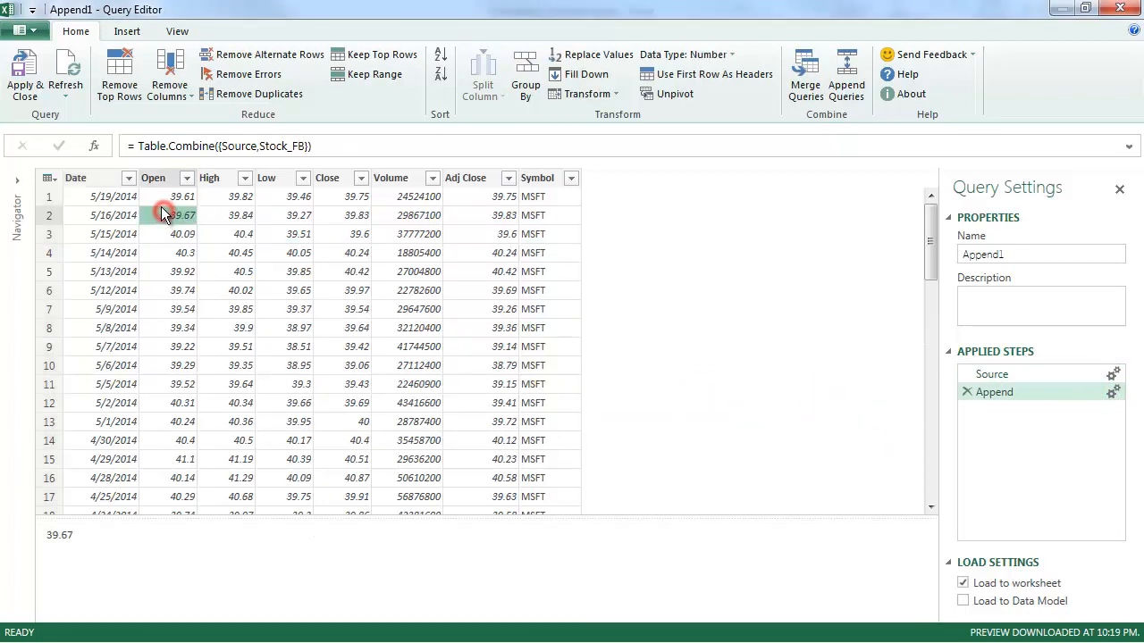
Step: Load the query to the Data Model, rename it StockTrend, and apply & close
{"action": "left_click", "coordinate": [964, 584]}
{"action": "double_click", "coordinate": [1015, 252]}
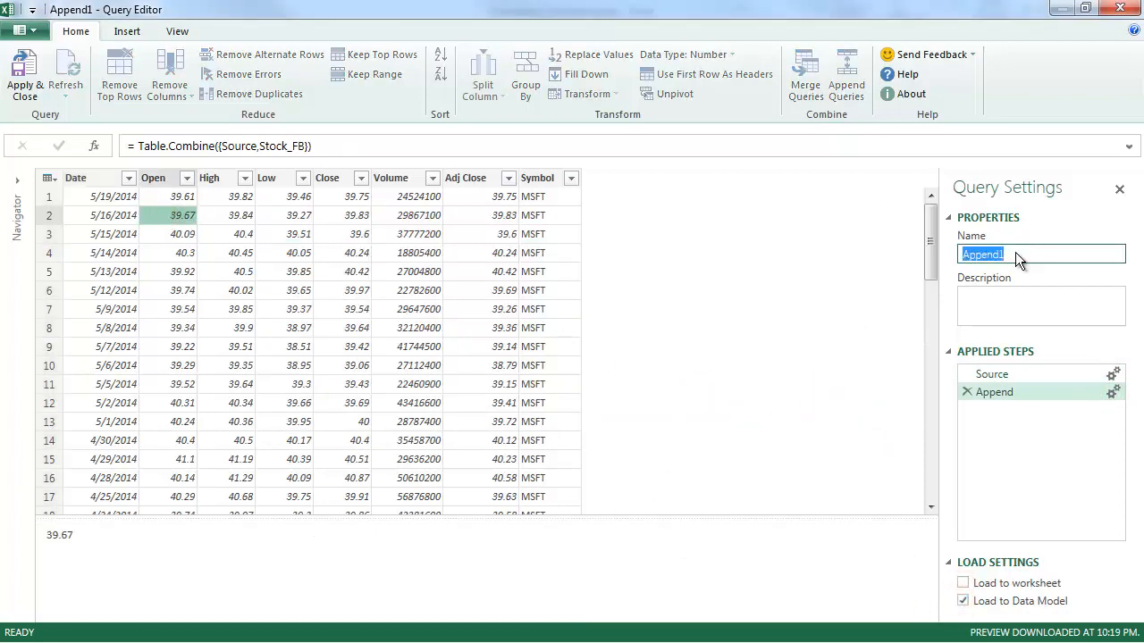
{"action": "type", "text": "Stock"}
{"action": "left_click", "coordinate": [32, 94]}
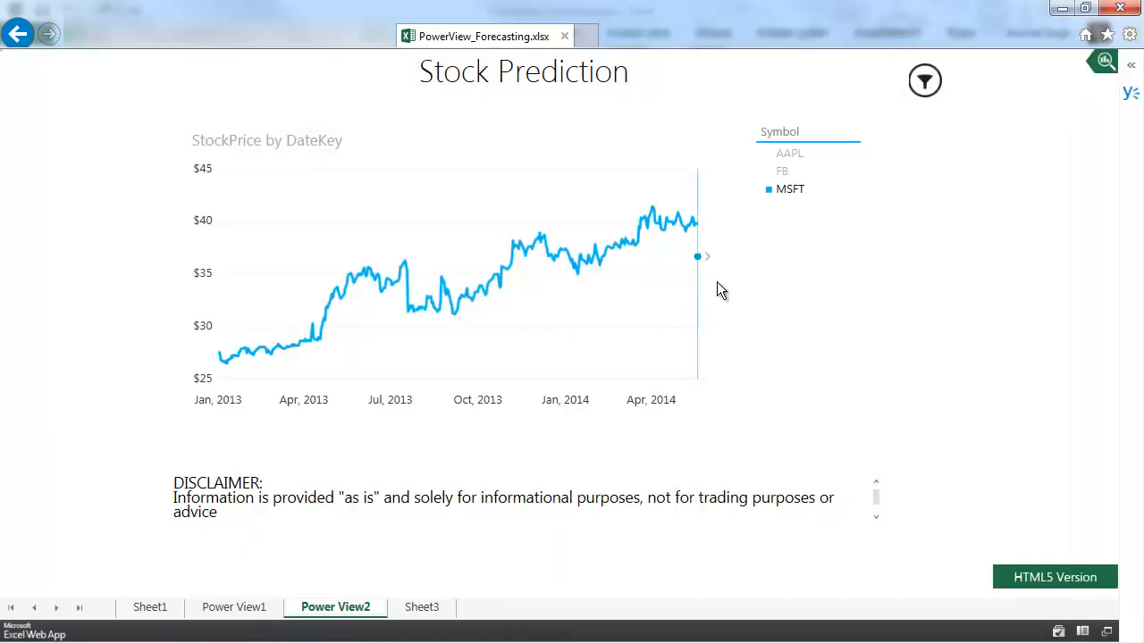
Step: Drag the MSFT price line's forecast handle to project prices to about January 2015
{"action": "left_click", "coordinate": [698, 257]}
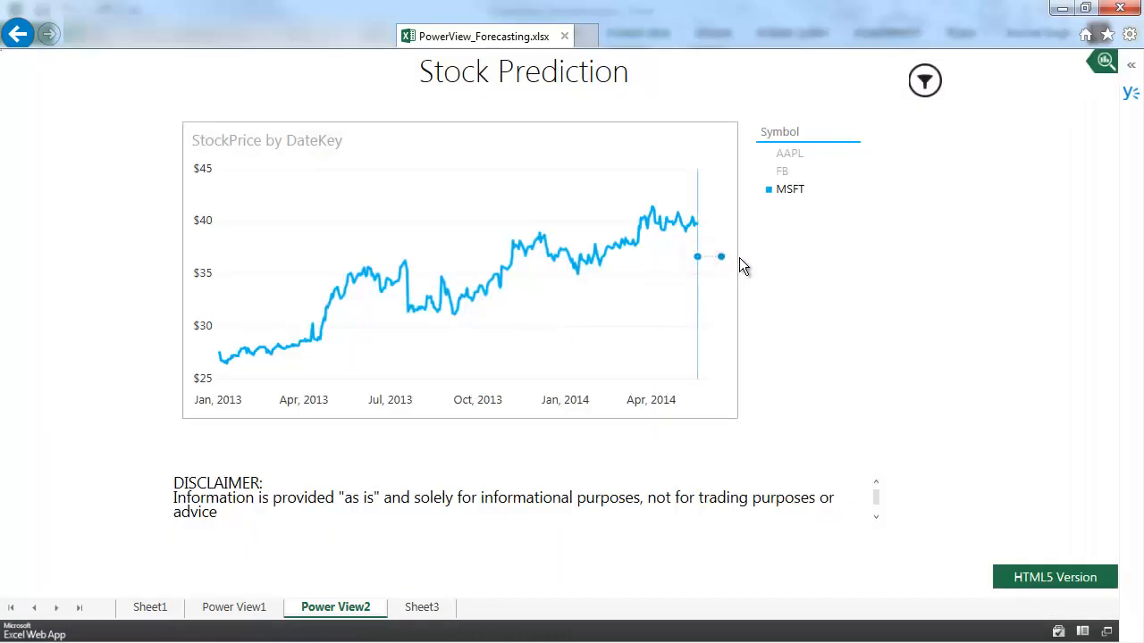
{"action": "left_click_drag", "start_coordinate": [721, 257], "coordinate": [756, 258]}
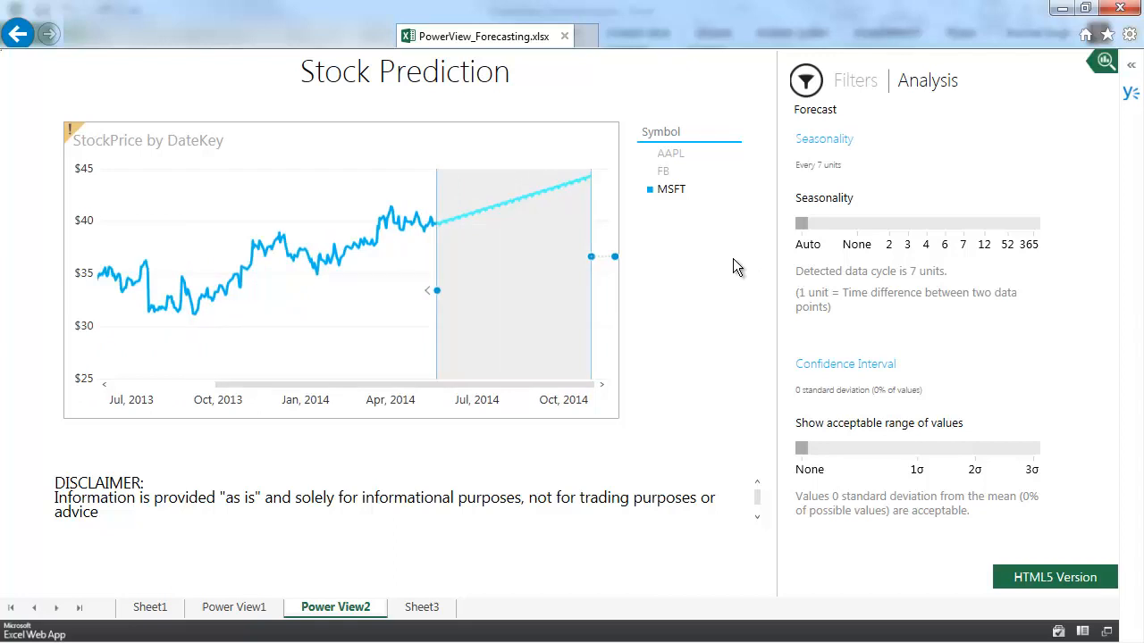
Step: Preview FB then AAPL forecasts, set AAPL seasonality to None, and return the slicer to MSFT
{"action": "left_click", "coordinate": [663, 171]}
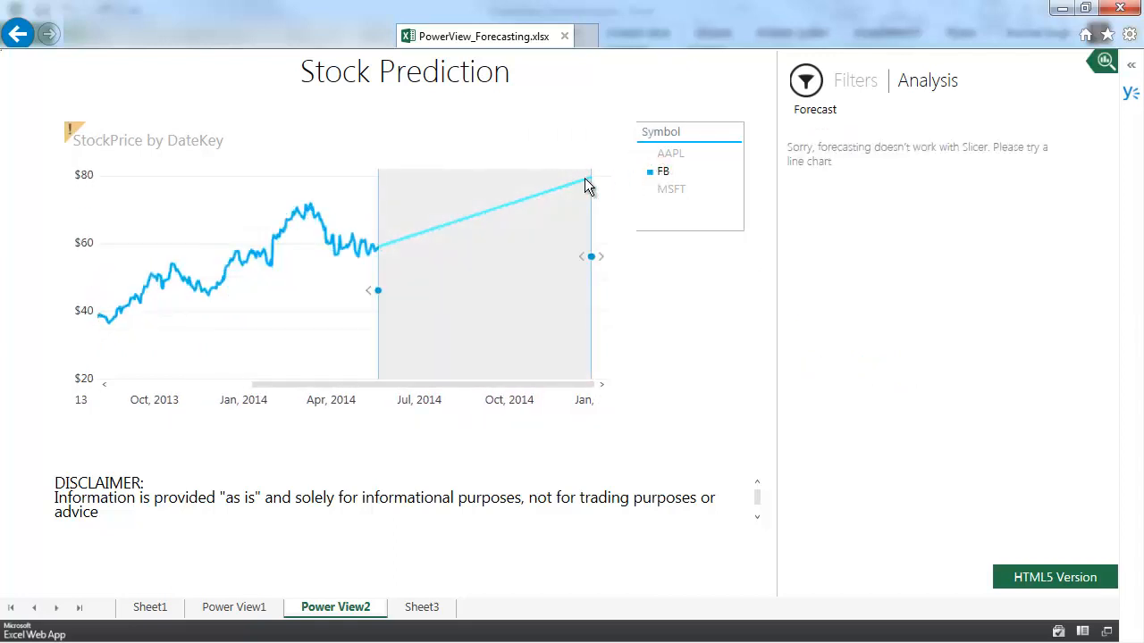
{"action": "mouse_move", "coordinate": [588, 182]}
{"action": "left_click", "coordinate": [670, 154]}
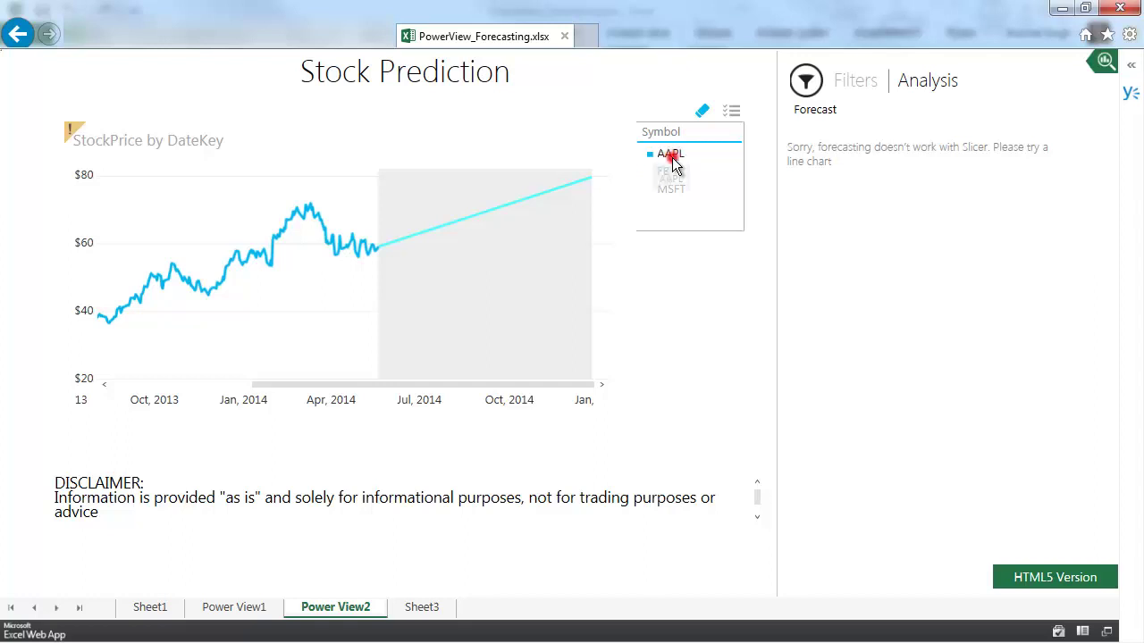
{"action": "left_click", "coordinate": [592, 173]}
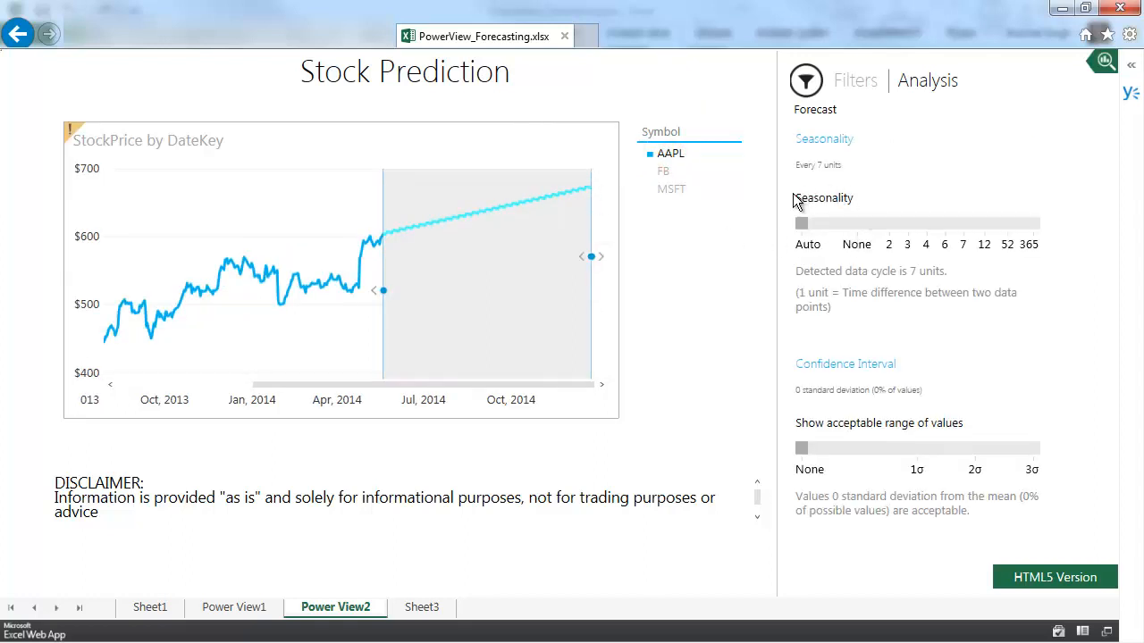
{"action": "left_click", "coordinate": [858, 226]}
{"action": "left_click", "coordinate": [671, 189]}
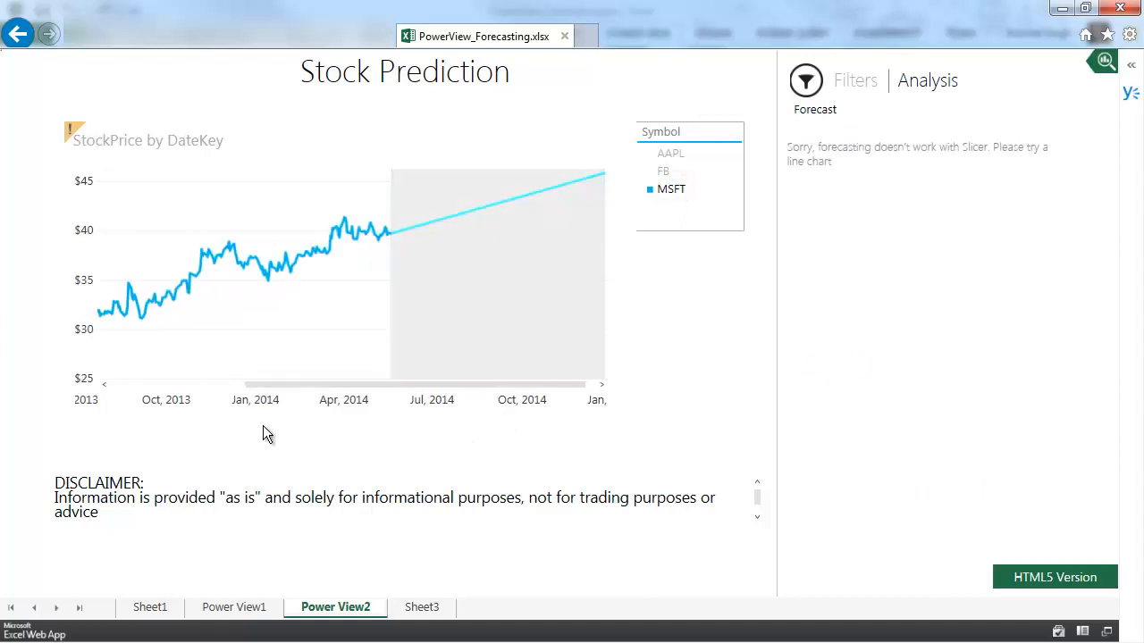